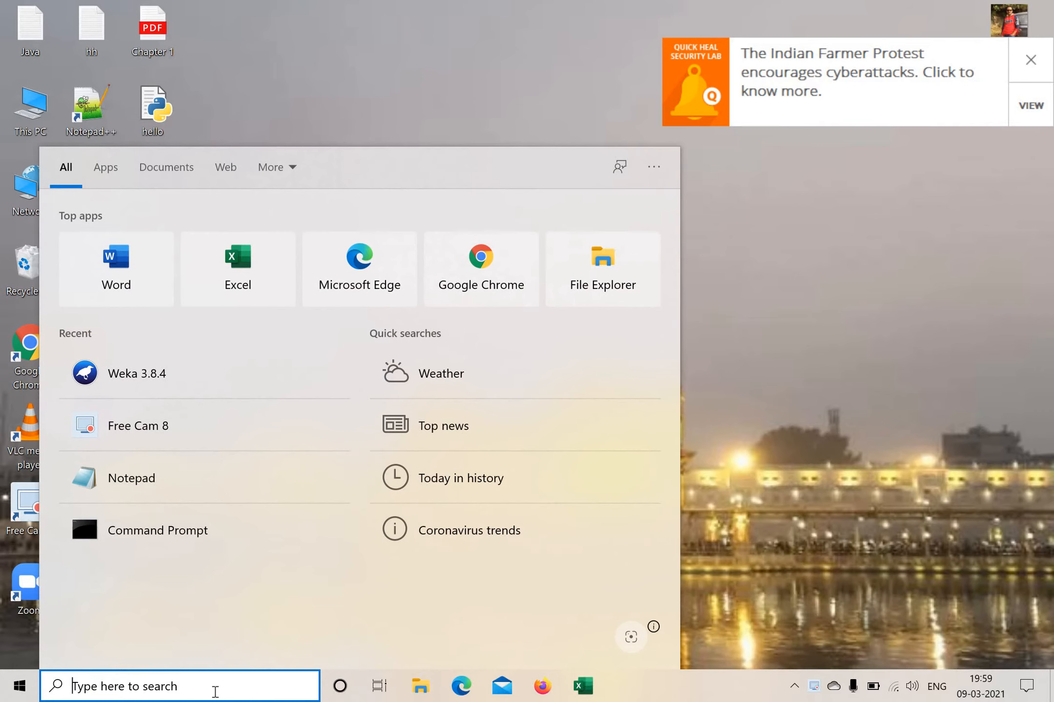
Step: Launch Weka 3.8.4, dismiss the desktop notification, and open the Explorer application in a maximized window
type("weka")
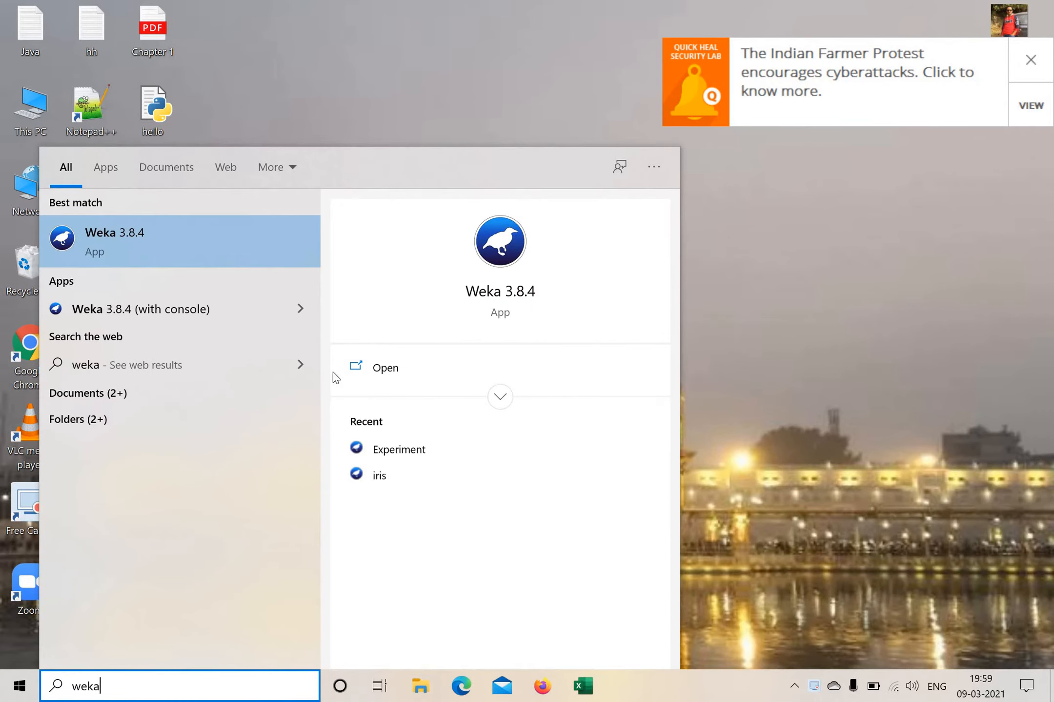
left_click(517, 288)
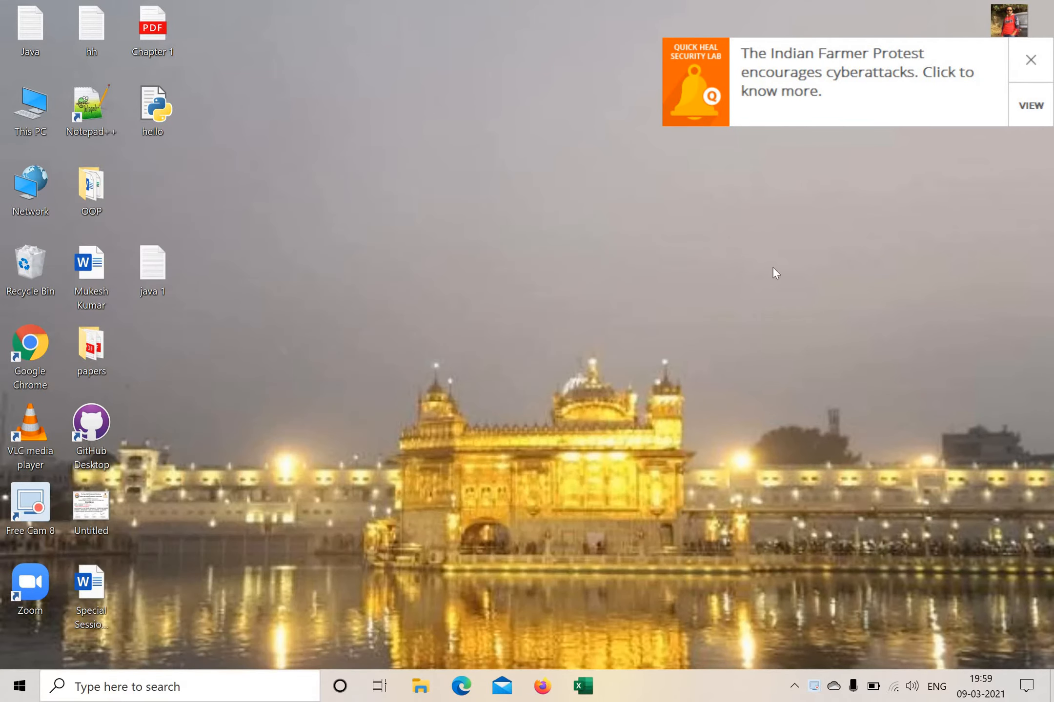
left_click(1032, 61)
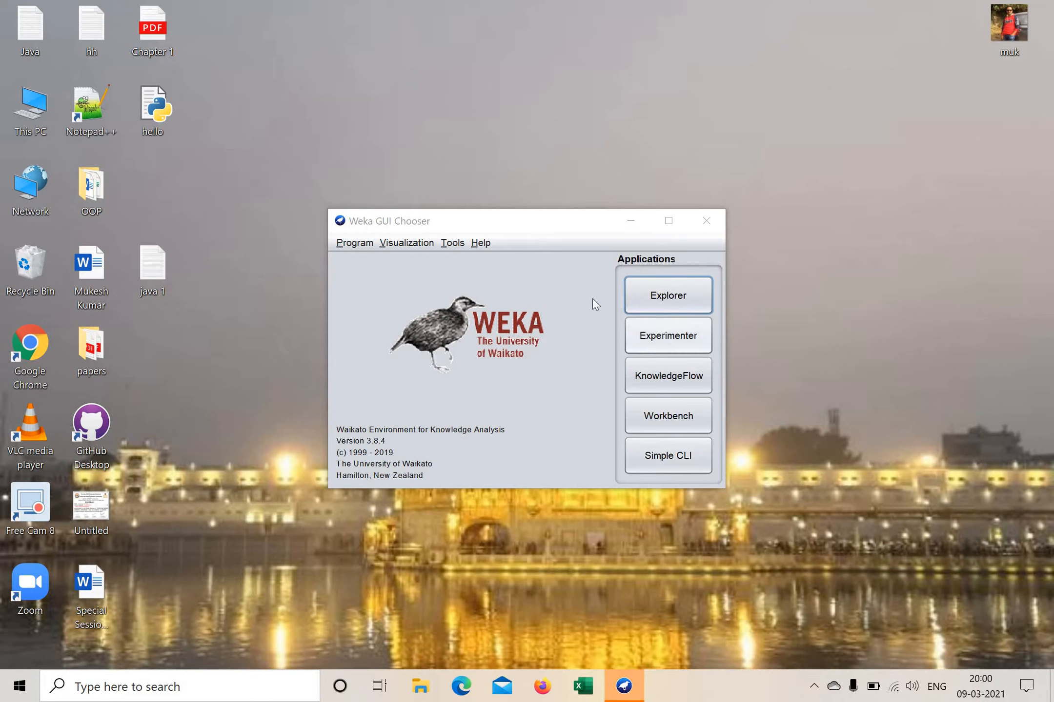
left_click(673, 297)
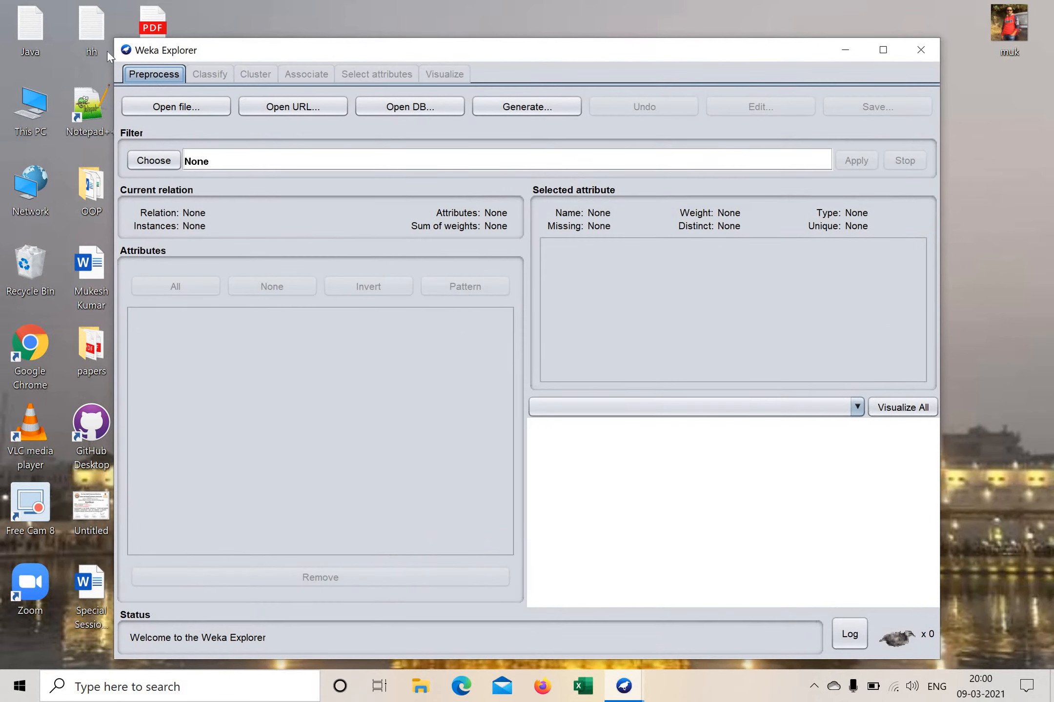
left_click(883, 51)
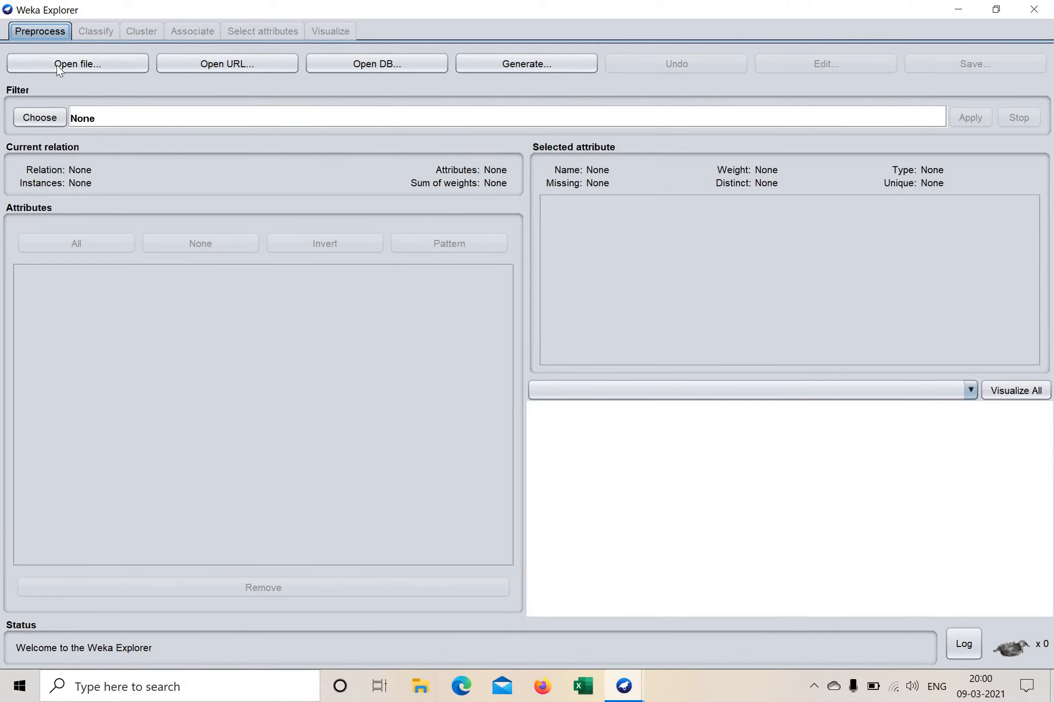
Step: Load the diabetes.arff dataset from the C:\Program Files\Weka-3-8-4\data folder
left_click(101, 62)
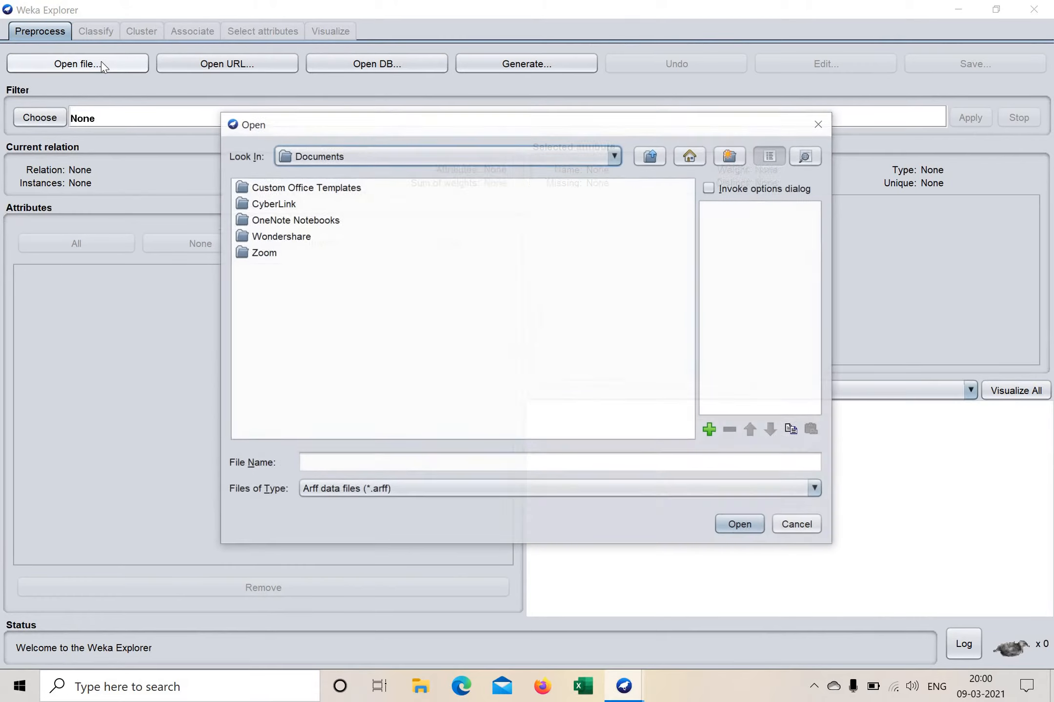
left_click(615, 157)
scroll(351, 225, "up", 3)
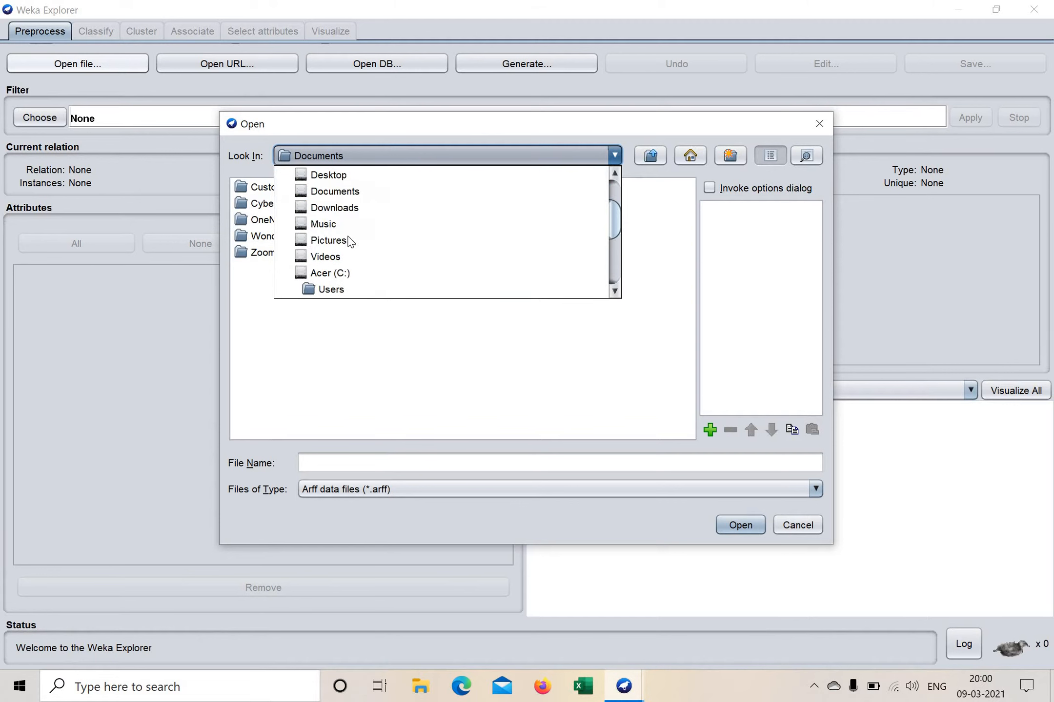
left_click(336, 276)
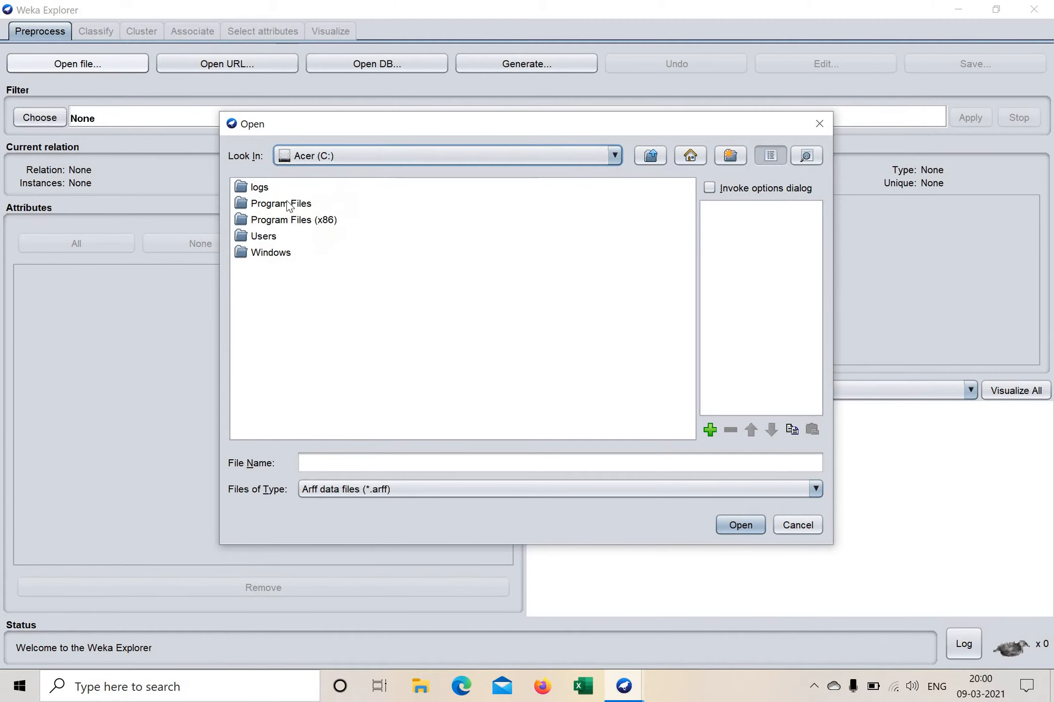
double_click(288, 205)
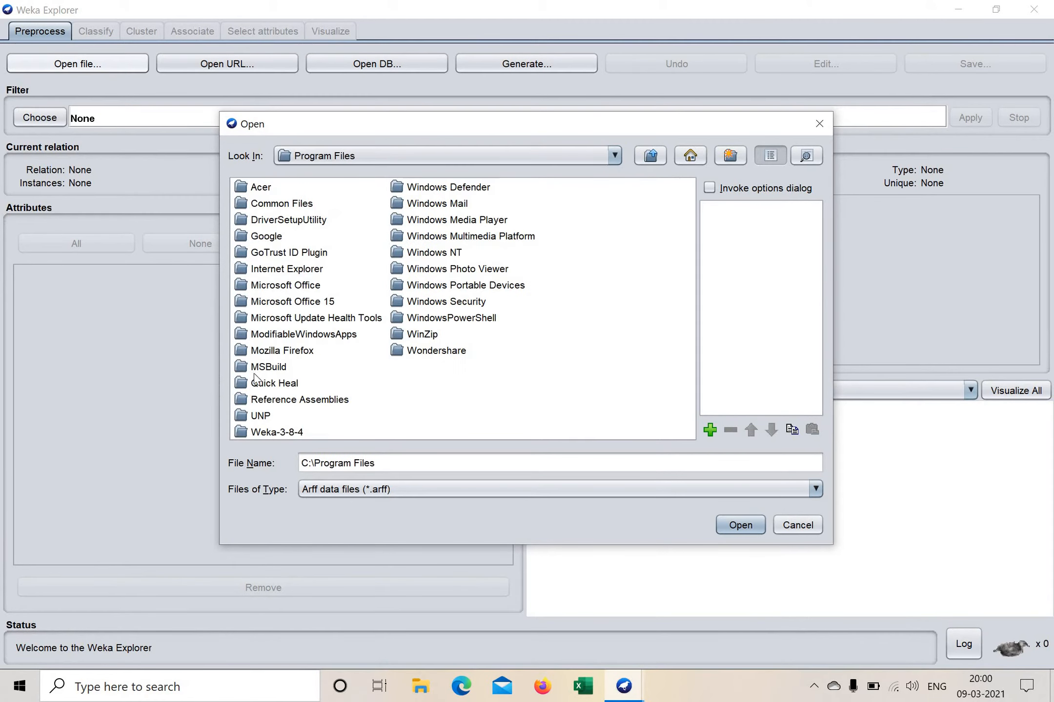
double_click(277, 432)
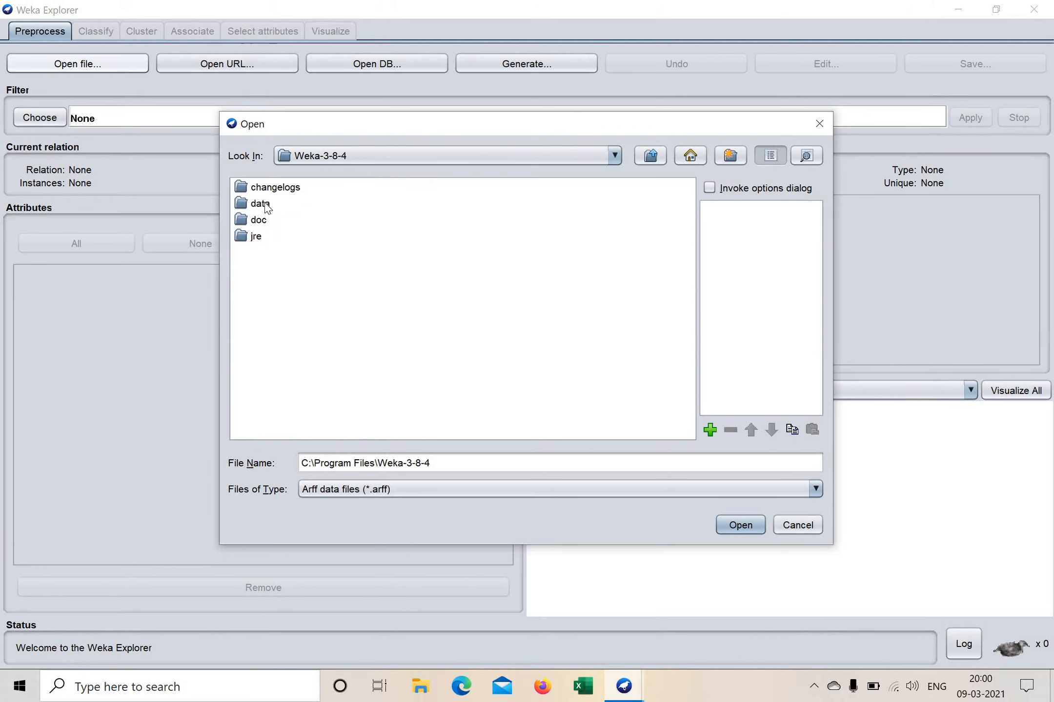
double_click(266, 204)
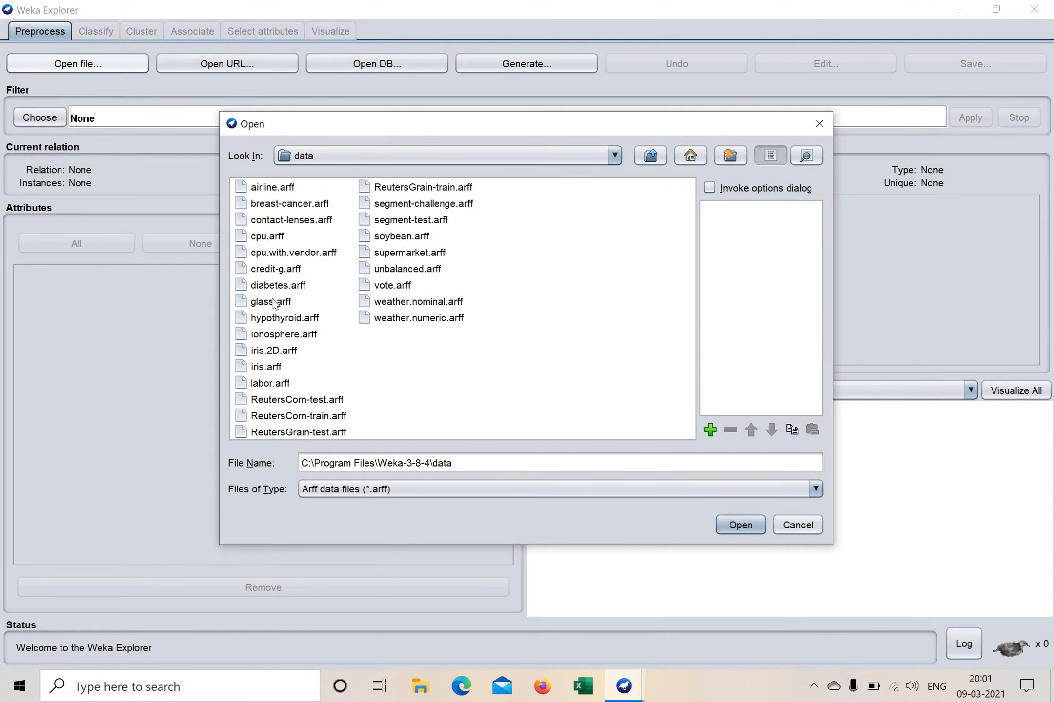
left_click(273, 286)
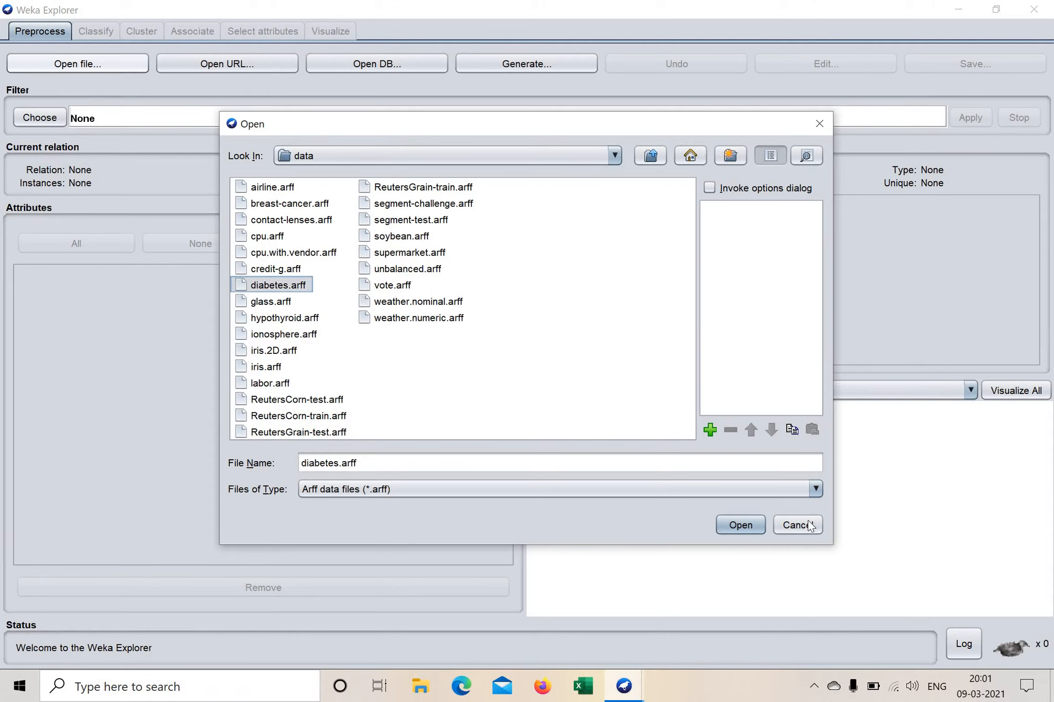
left_click(742, 526)
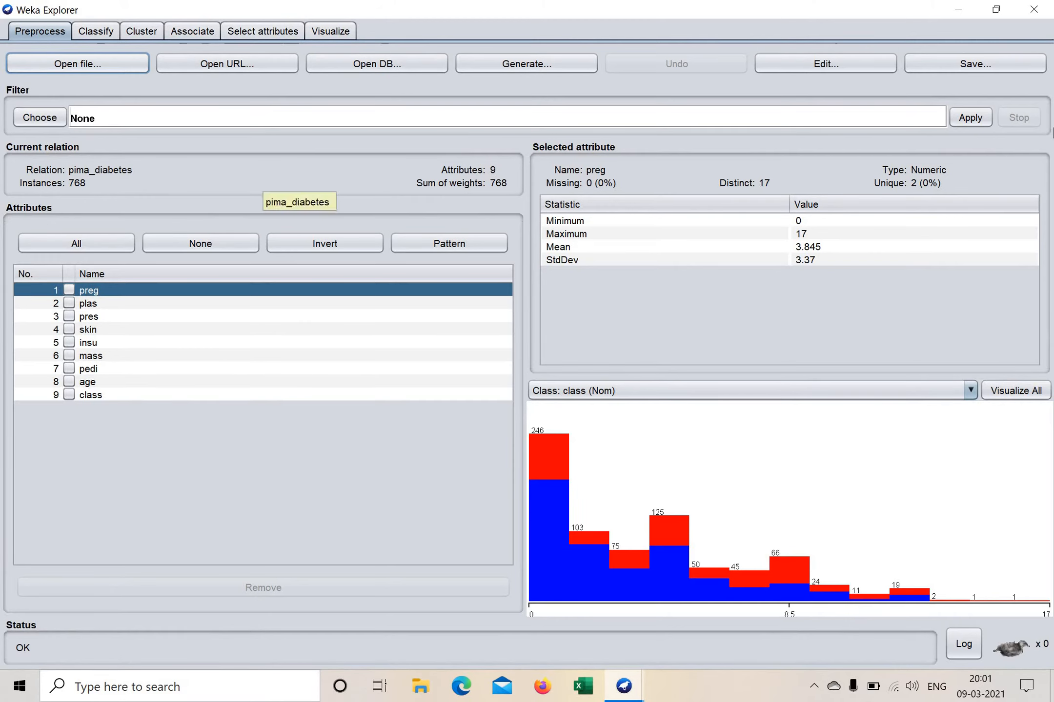
Step: Examine the available supervised and unsupervised filters, including the list of unsupervised attribute filters, without choosing one
left_click(31, 116)
left_click(33, 138)
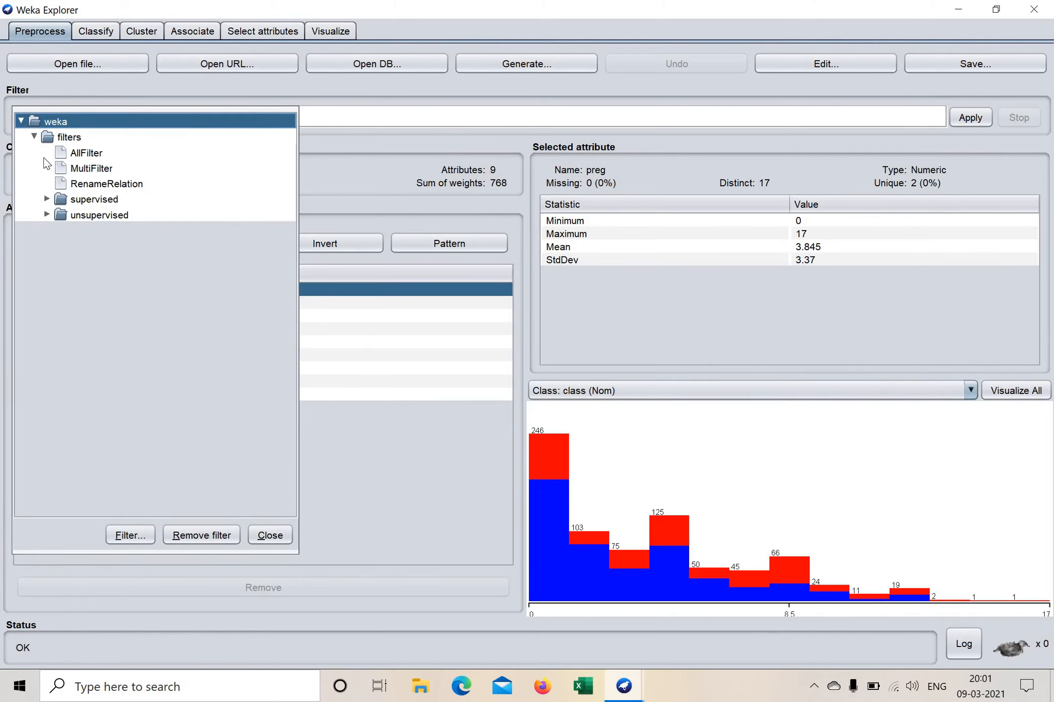
left_click(47, 199)
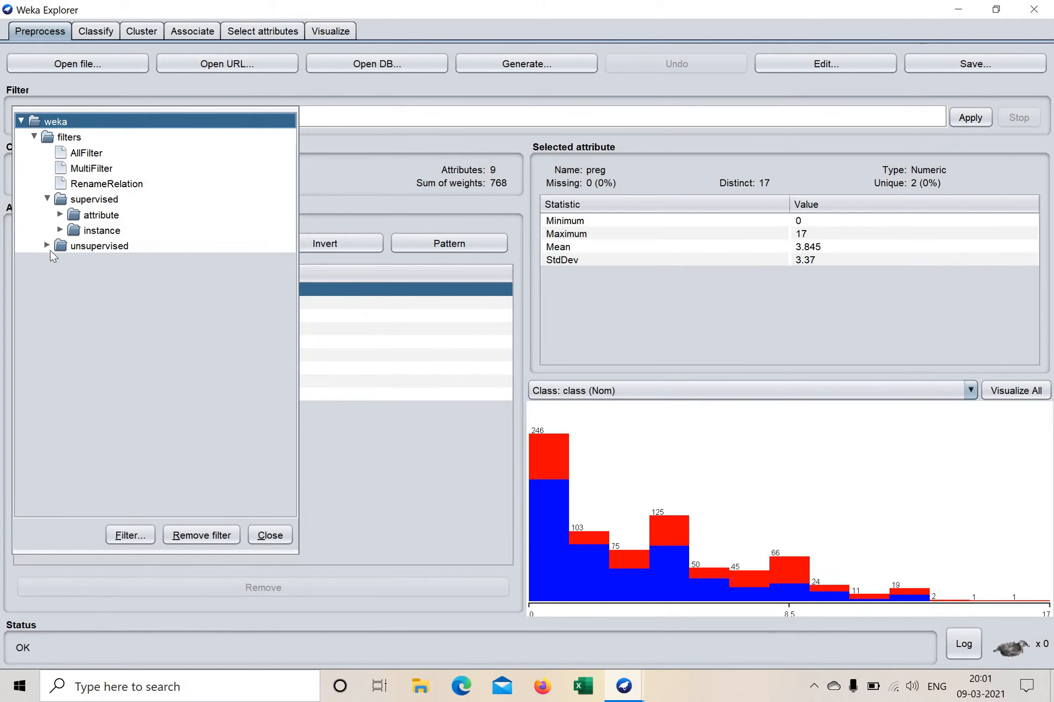
left_click(49, 249)
left_click(60, 262)
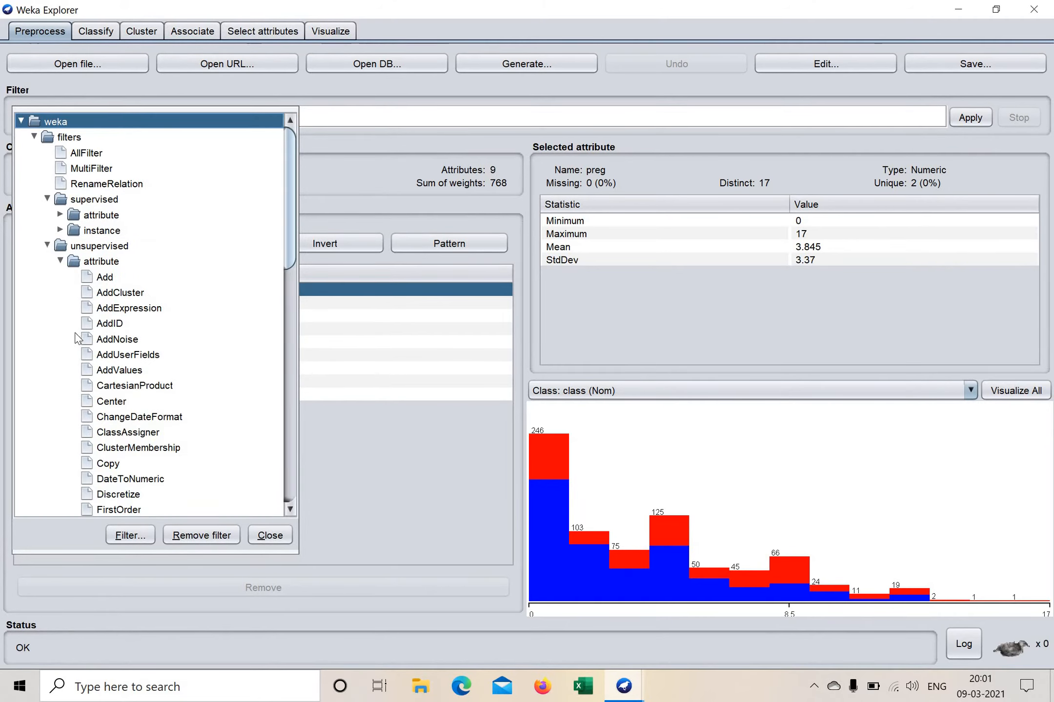
scroll(138, 395, "down", 10)
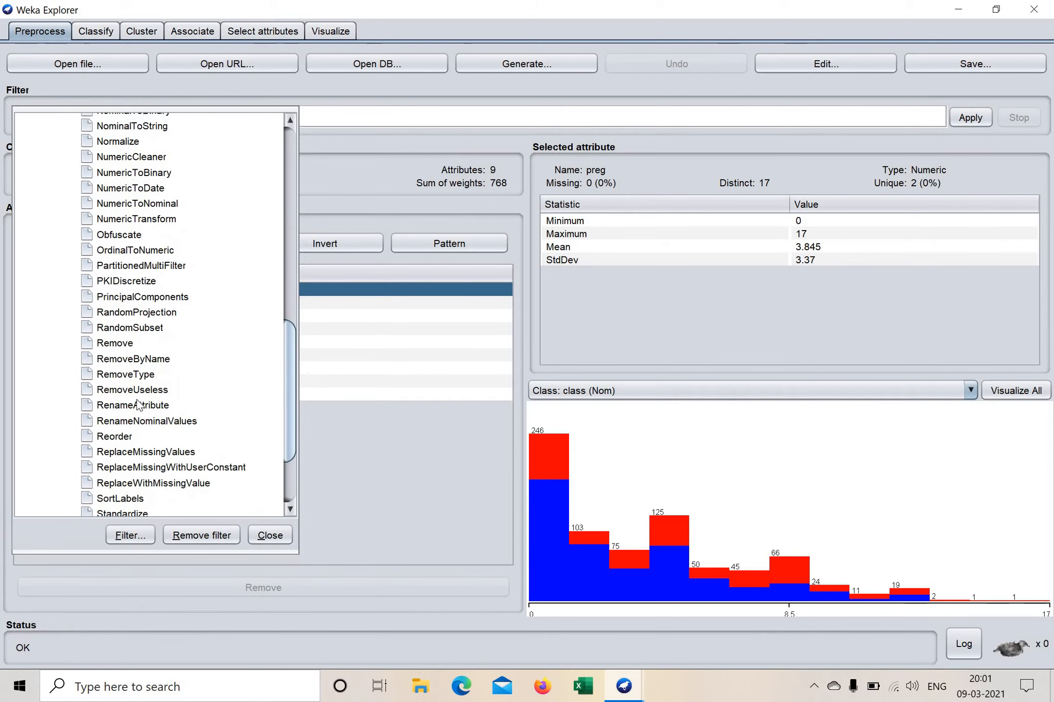
scroll(138, 405, "down", 3)
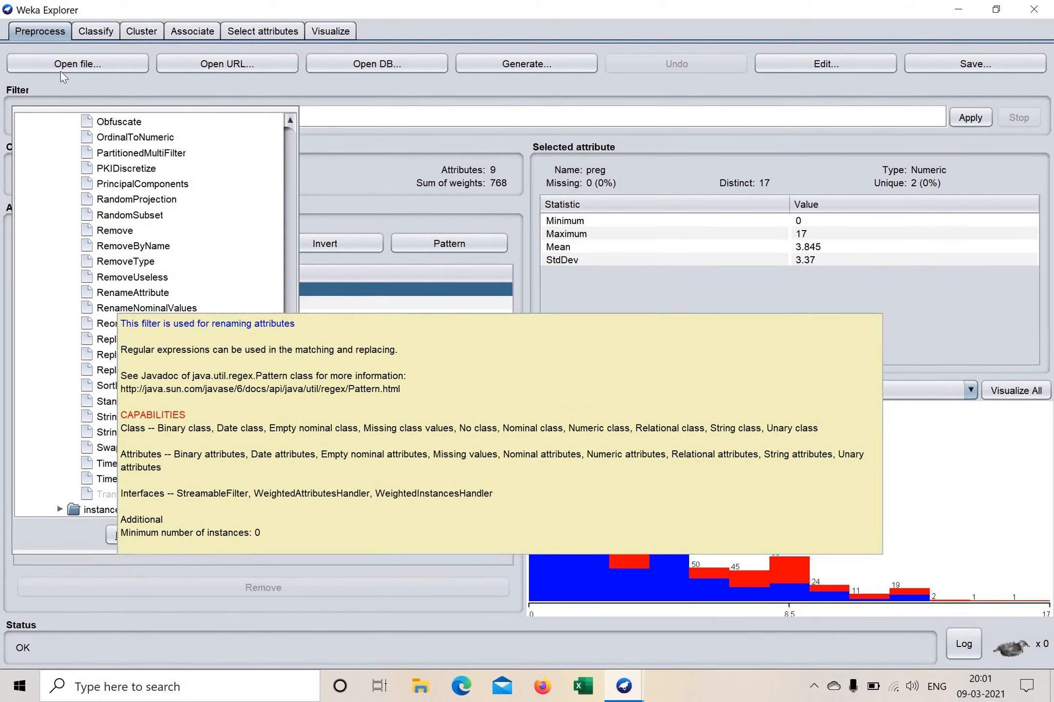
scroll(117, 302, "up", 4)
left_click(44, 87)
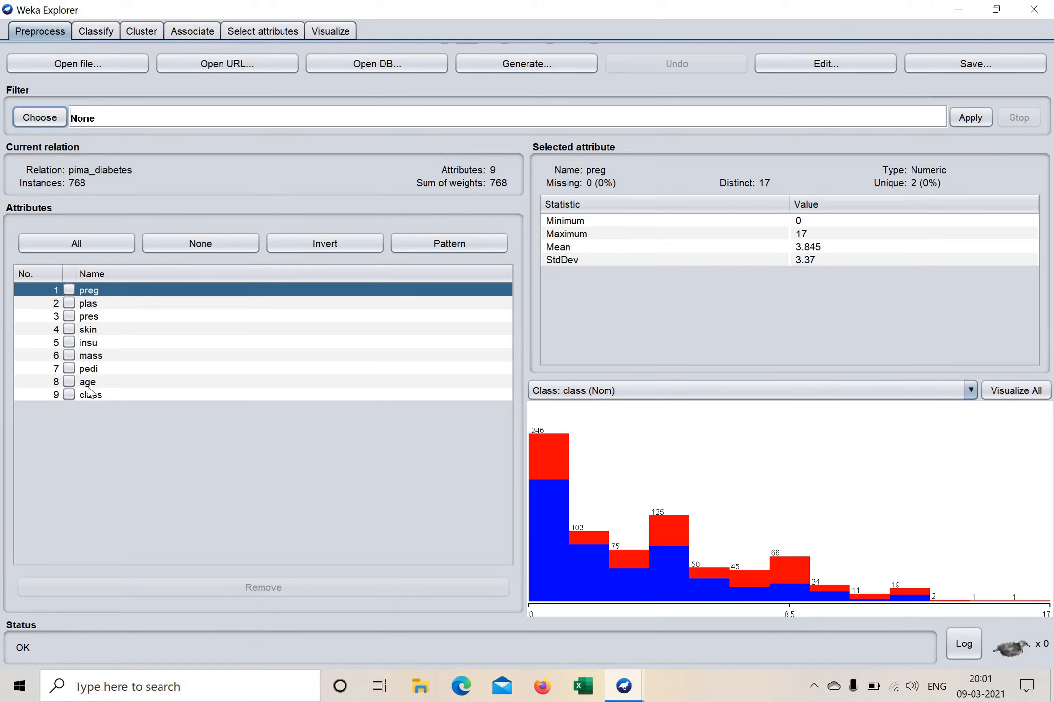
Step: Mark the class attribute and view the enlarged histograms of all attributes, closing that view when done
left_click(69, 395)
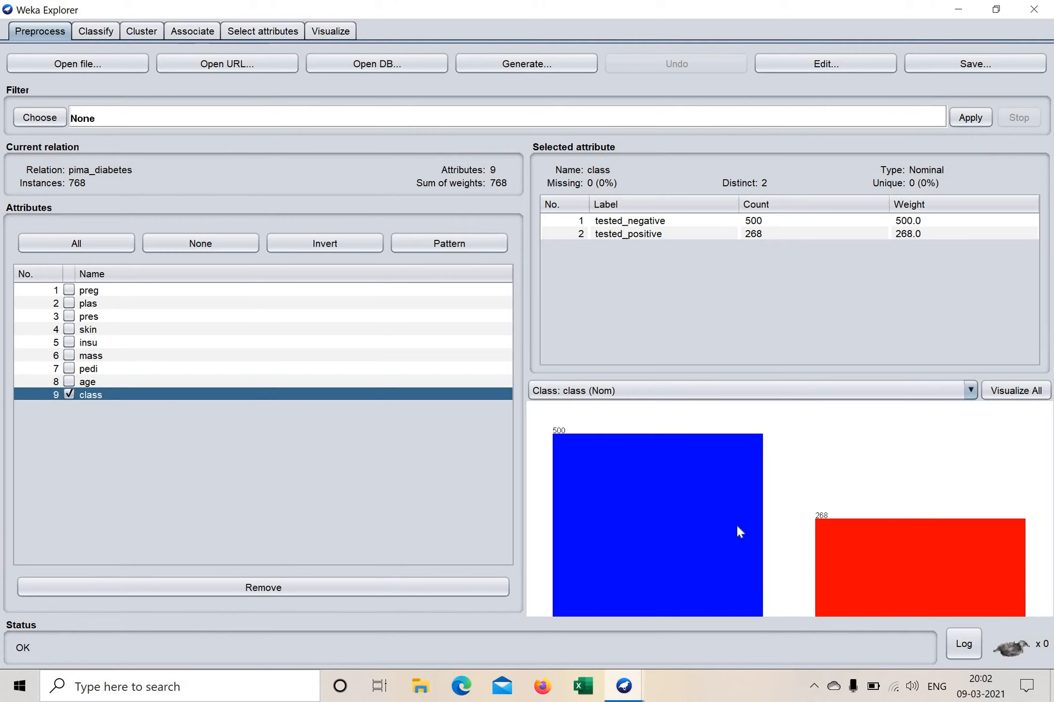
left_click(1013, 392)
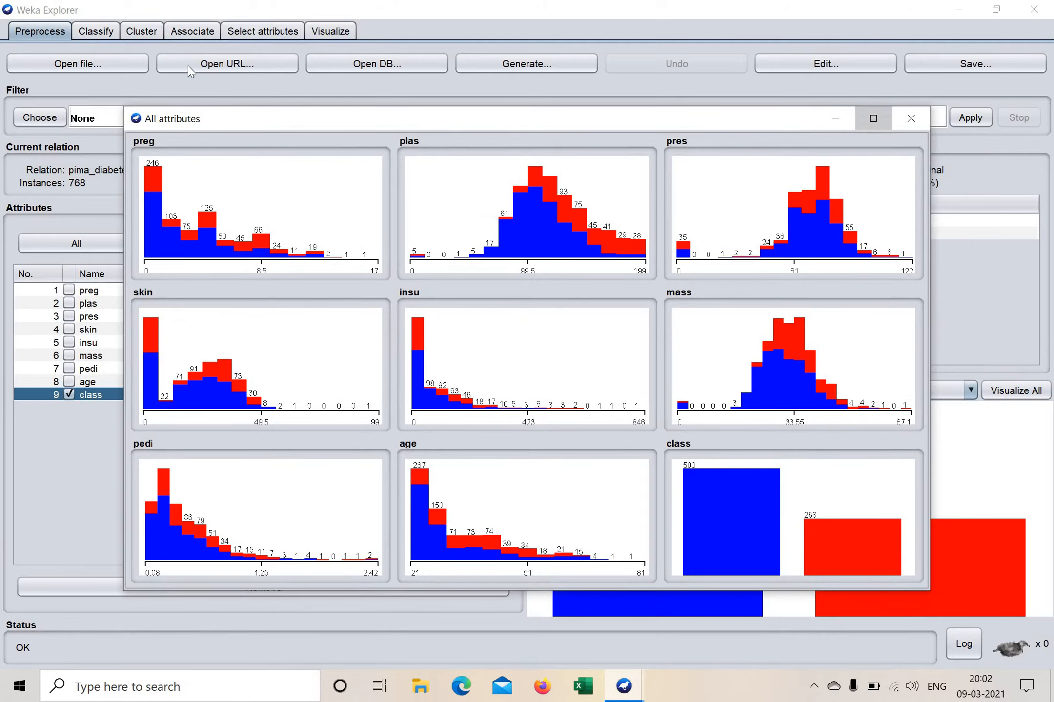
left_click(874, 120)
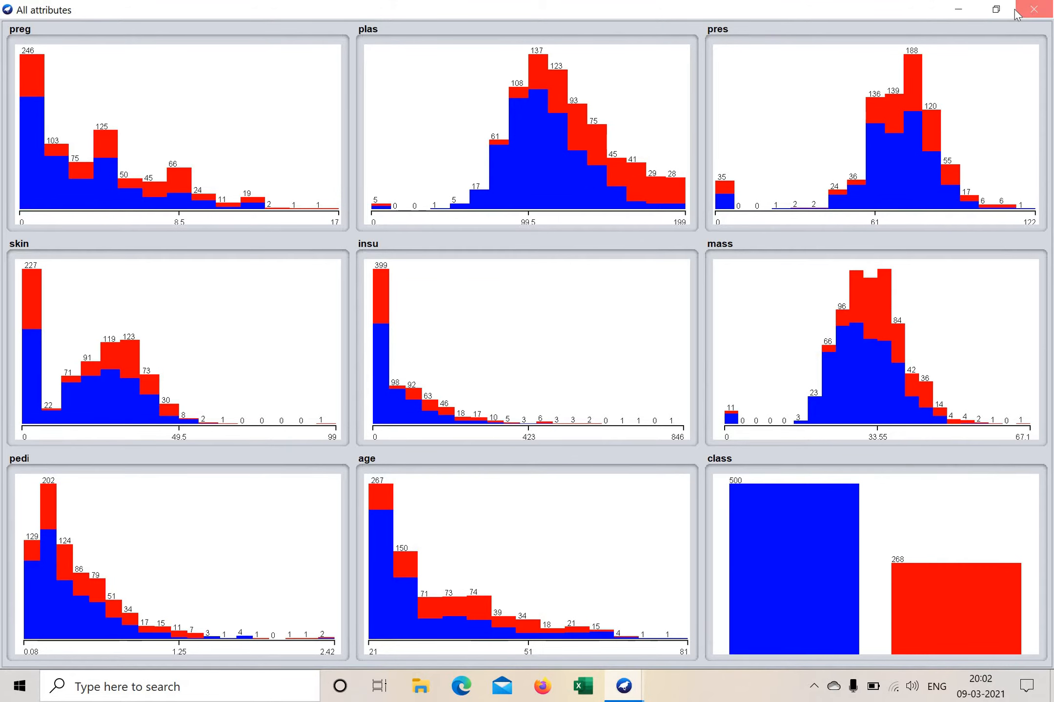
left_click(1034, 9)
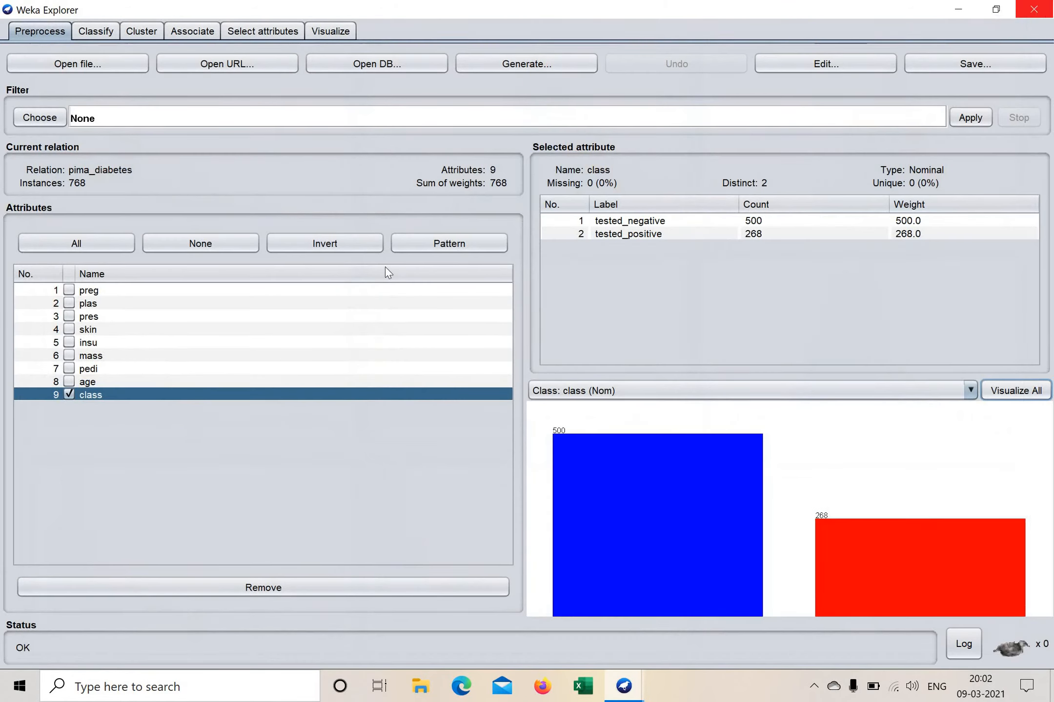
Step: Mark all attributes of the diabetes dataset at once and unmark them one by one from preg to class
left_click(76, 244)
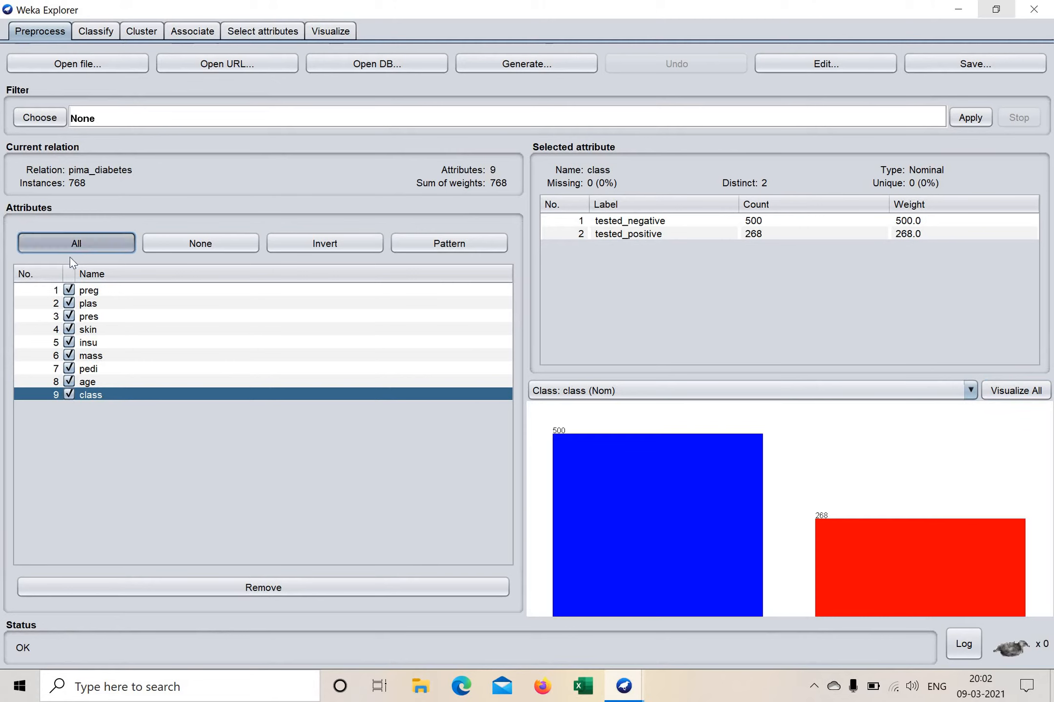
left_click(69, 291)
left_click(69, 303)
left_click(69, 316)
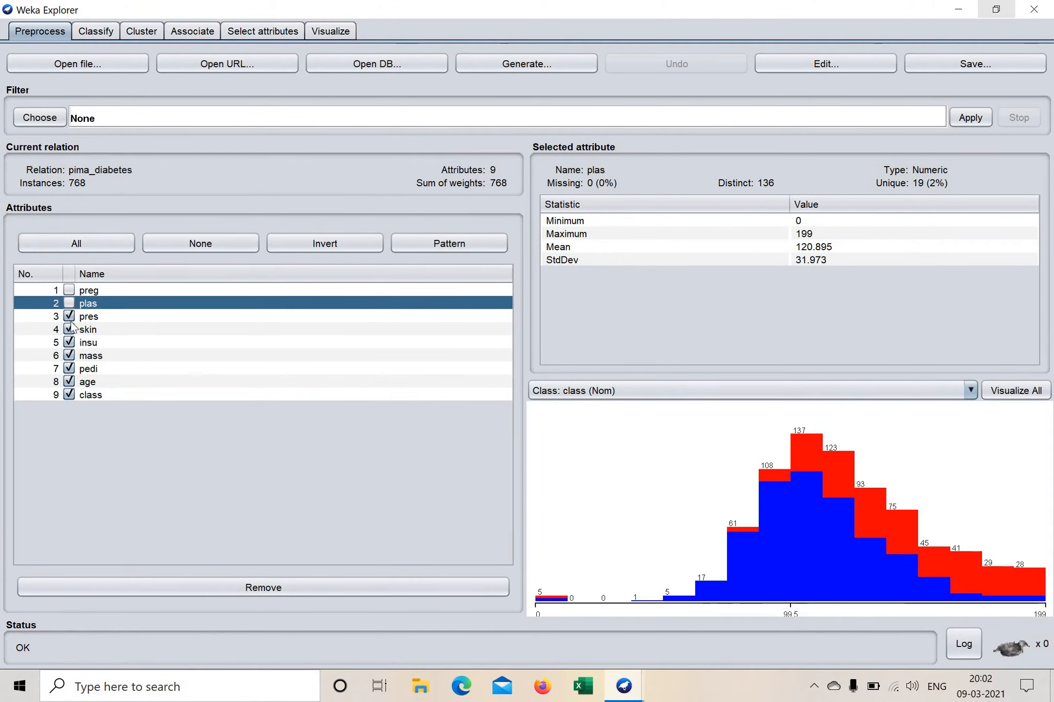
left_click(69, 329)
left_click(69, 342)
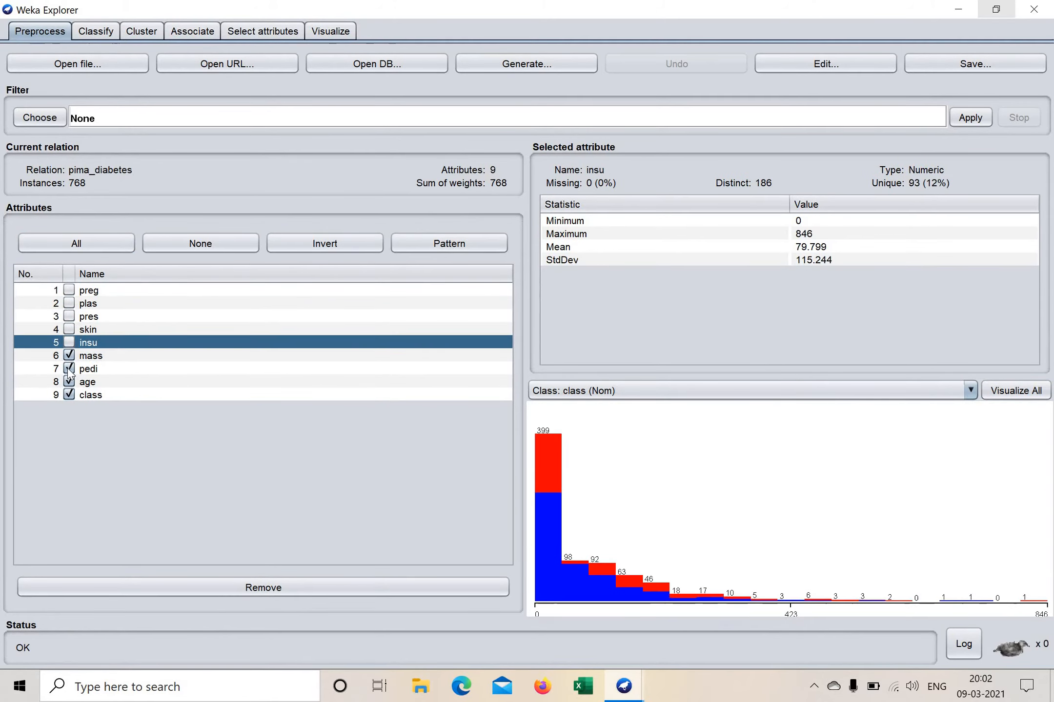
left_click(68, 355)
left_click(69, 369)
left_click(69, 382)
left_click(69, 395)
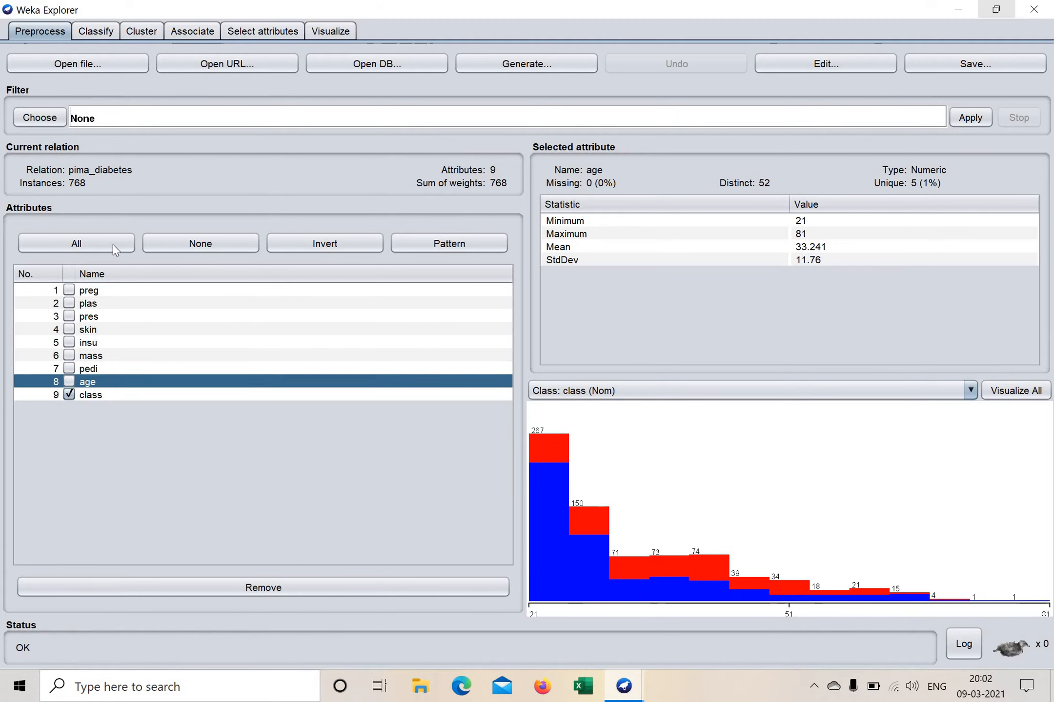
Step: Repeat marking every attribute and clear each mark individually until no attribute is selected
left_click(91, 246)
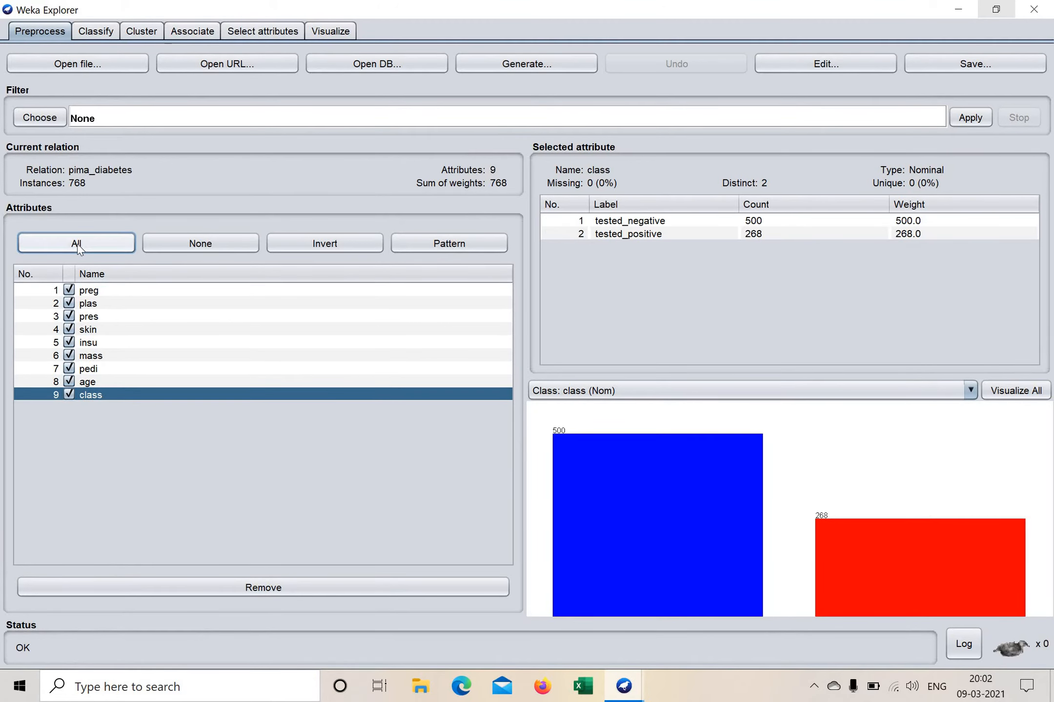
left_click(68, 290)
left_click(69, 303)
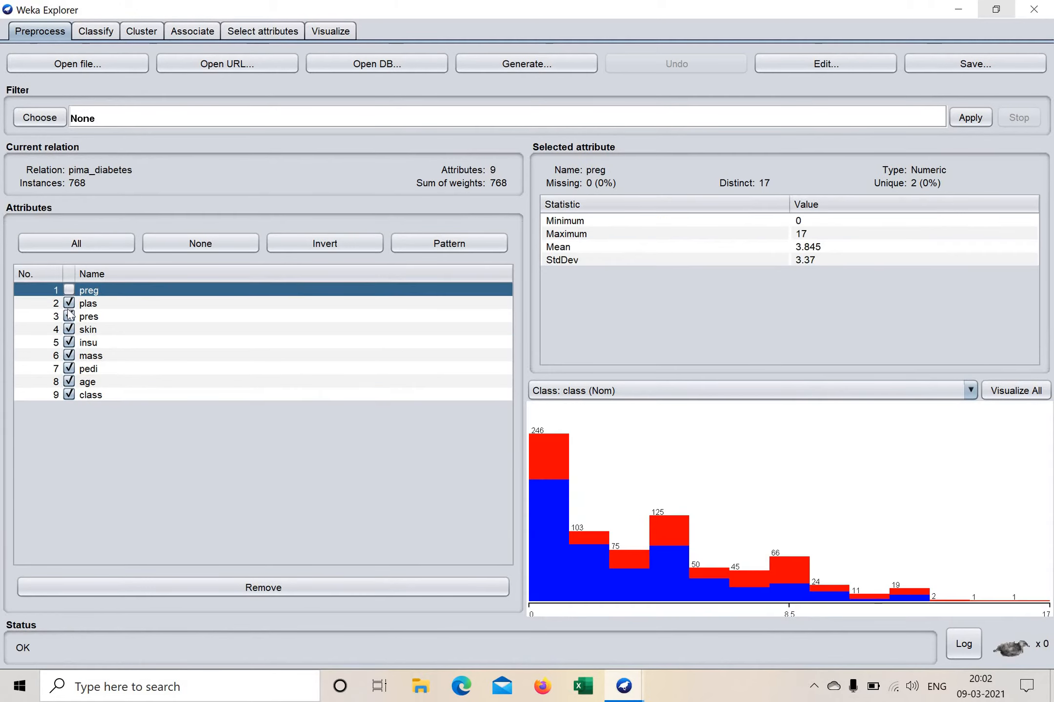
left_click(68, 317)
left_click(68, 329)
left_click(68, 343)
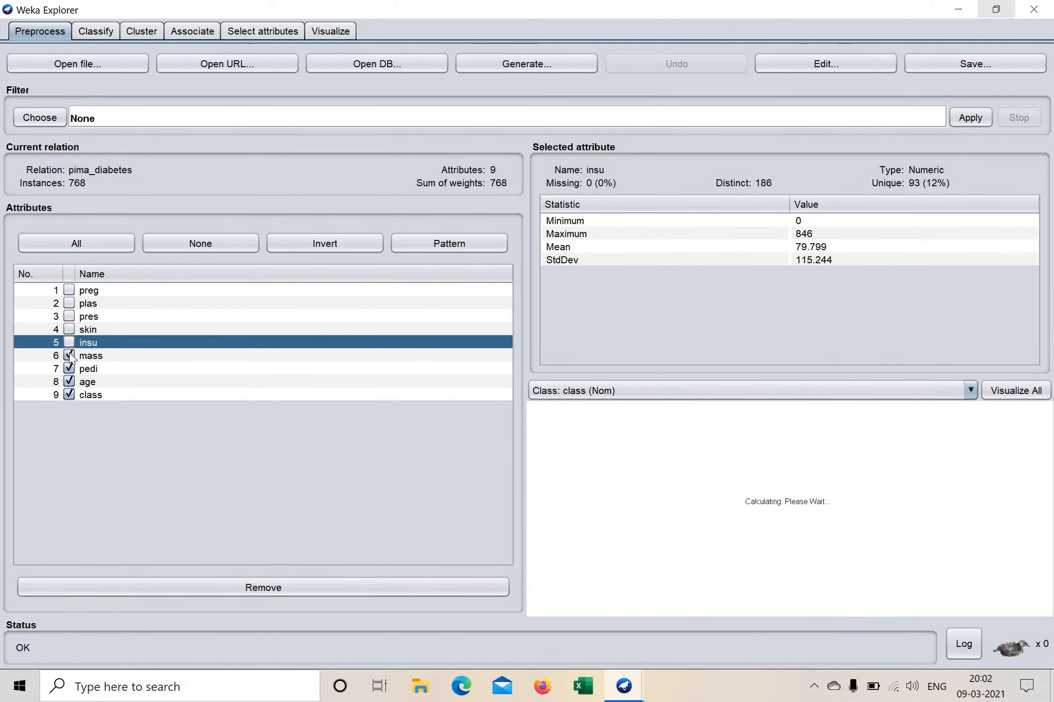
left_click(69, 355)
left_click(69, 369)
left_click(69, 382)
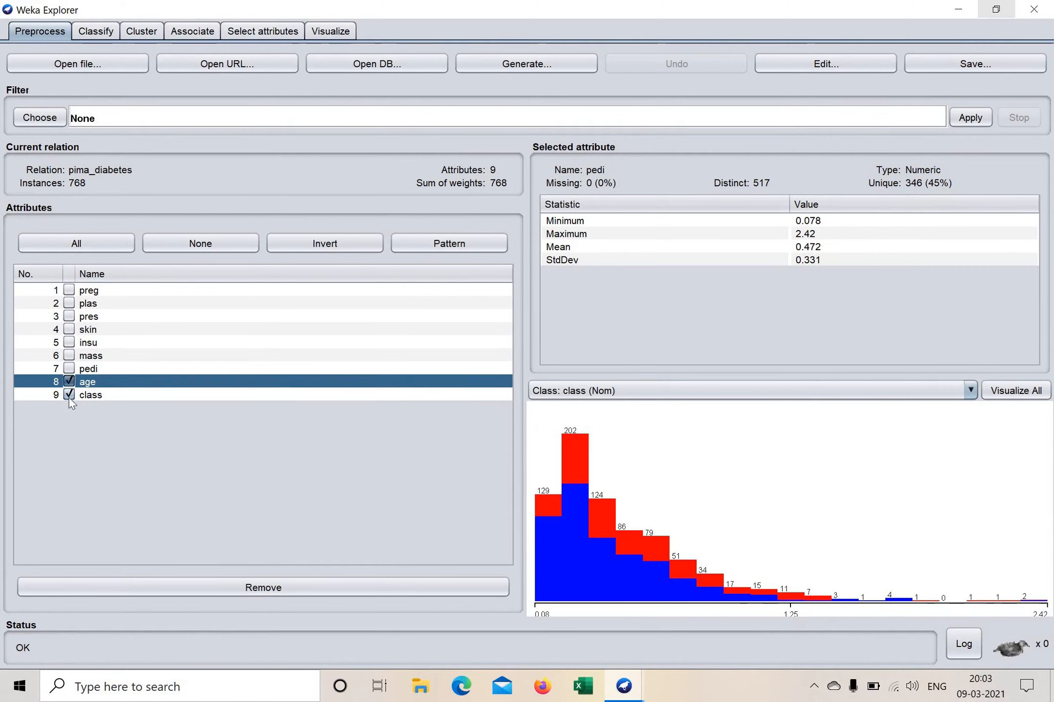
left_click(69, 395)
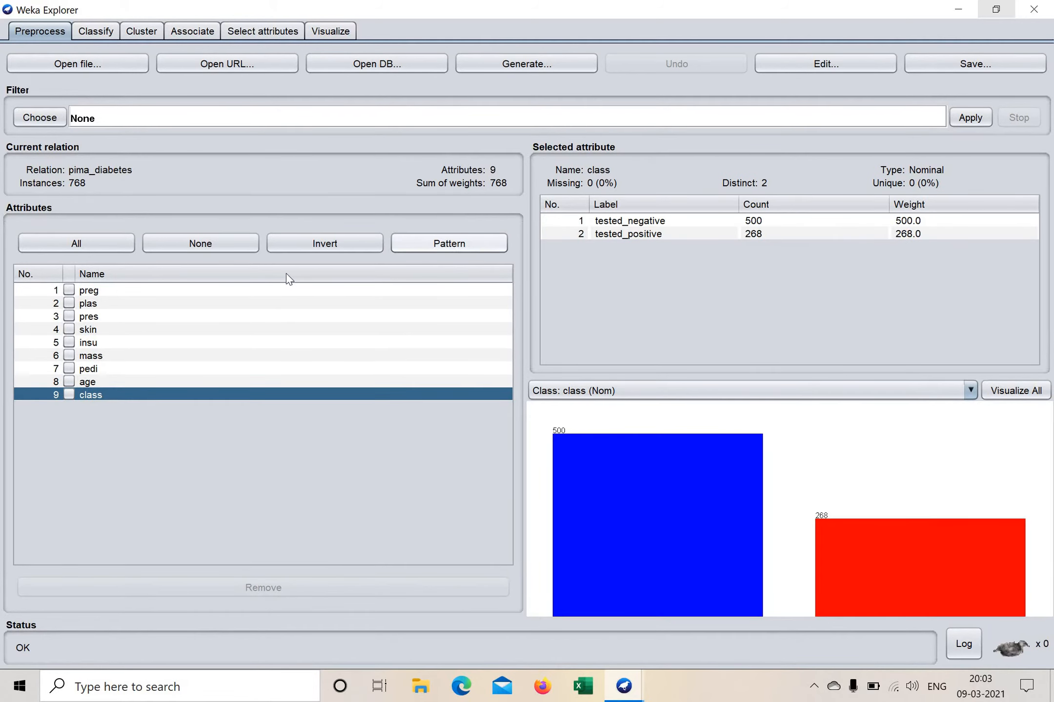
Step: Remove the preg attribute from the diabetes dataset
left_click(69, 289)
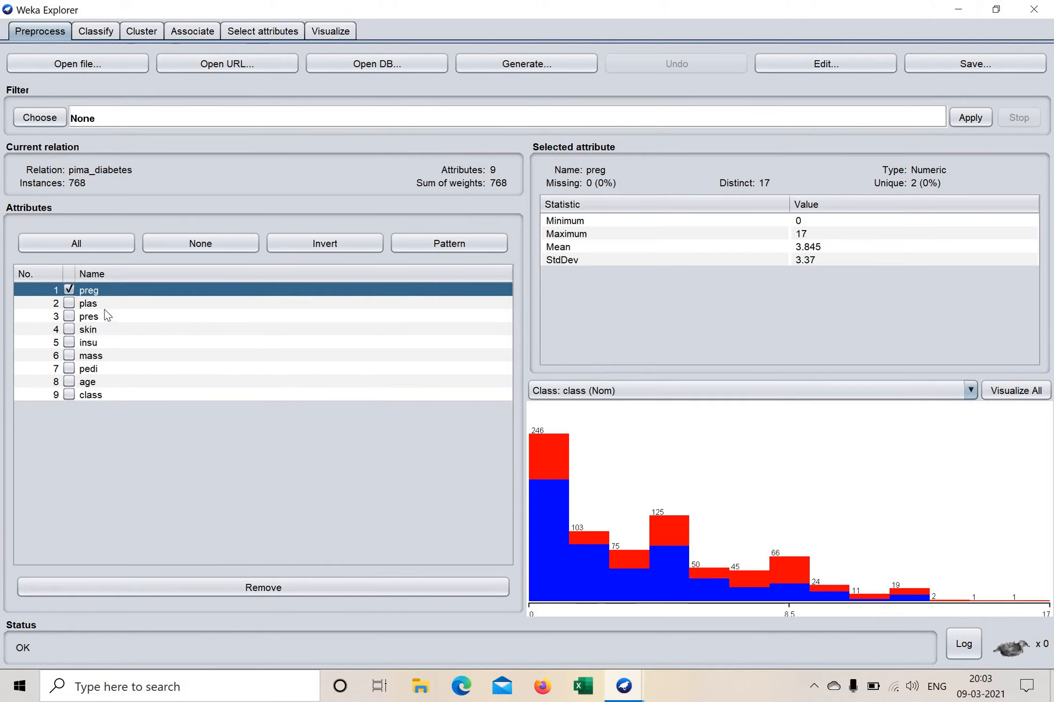
left_click(280, 587)
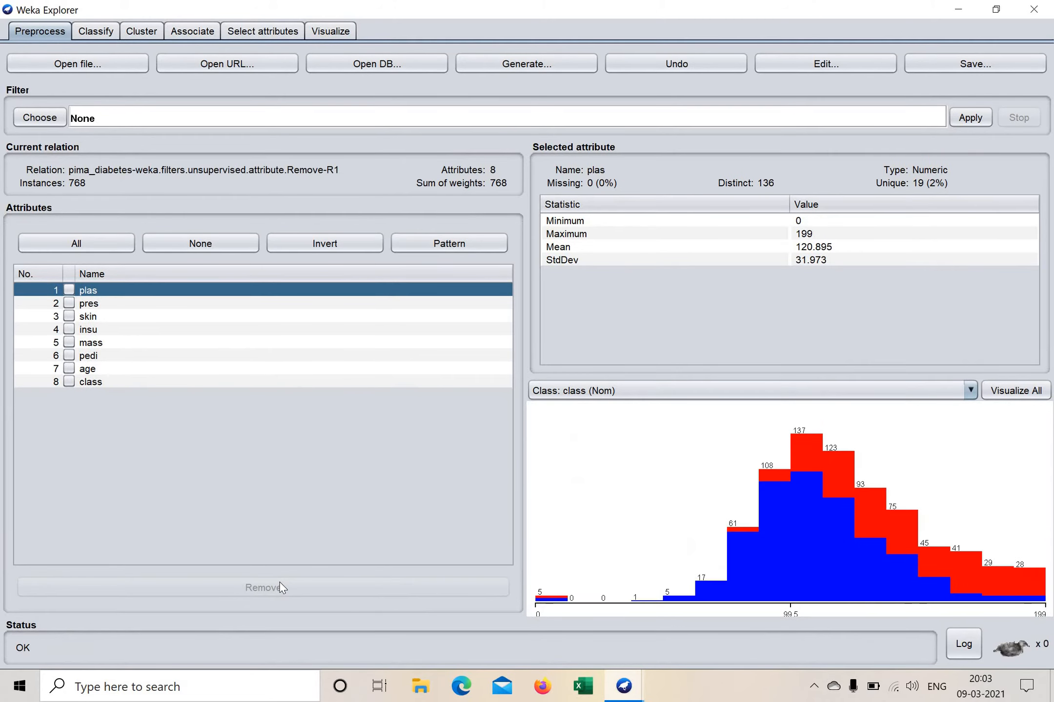
Step: Reload the diabetes.arff dataset and switch to the classification view
left_click(101, 62)
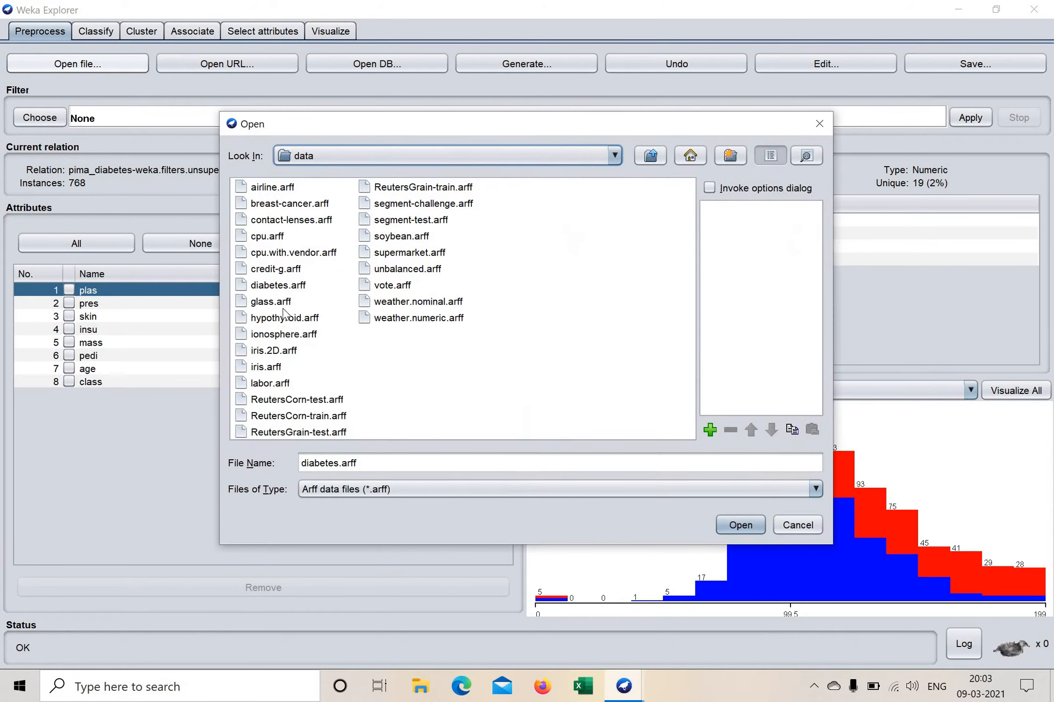
left_click(737, 530)
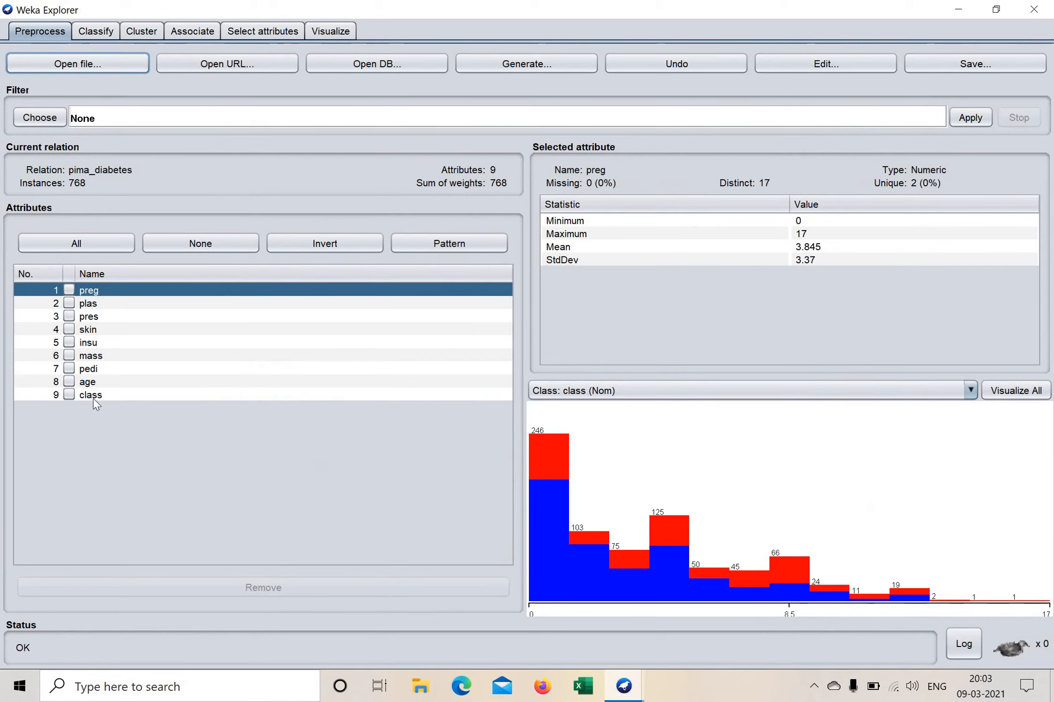
left_click(108, 32)
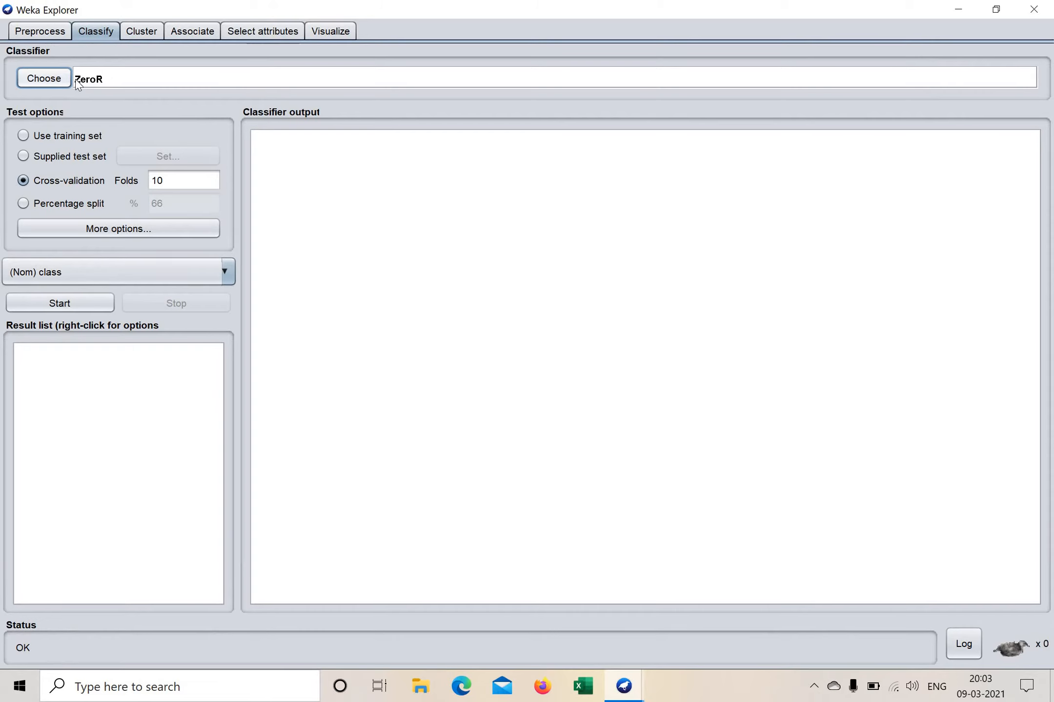
Step: Open the ZeroR classifier settings, try a batchSize of 200, and set it back to 100
left_click(165, 81)
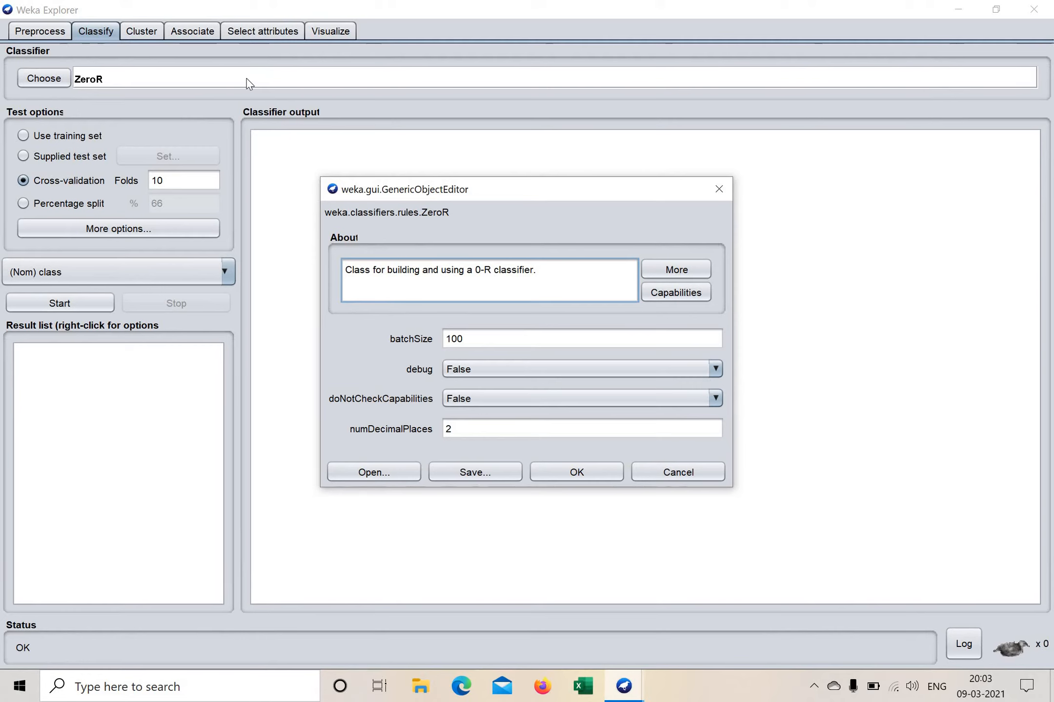
left_click(718, 189)
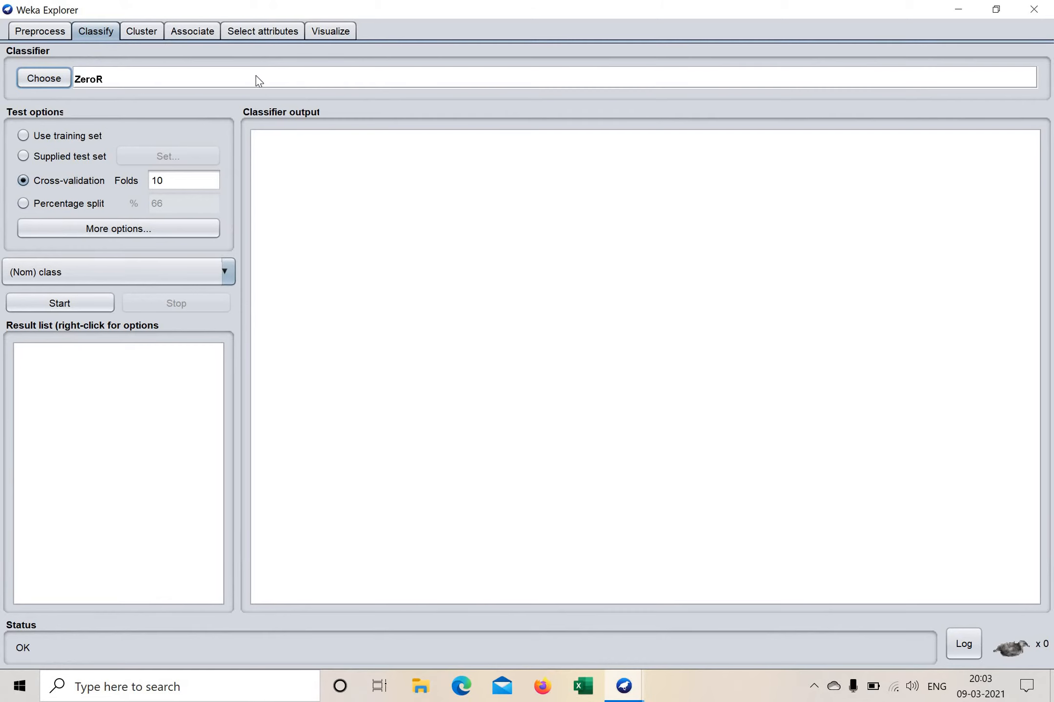
left_click(142, 79)
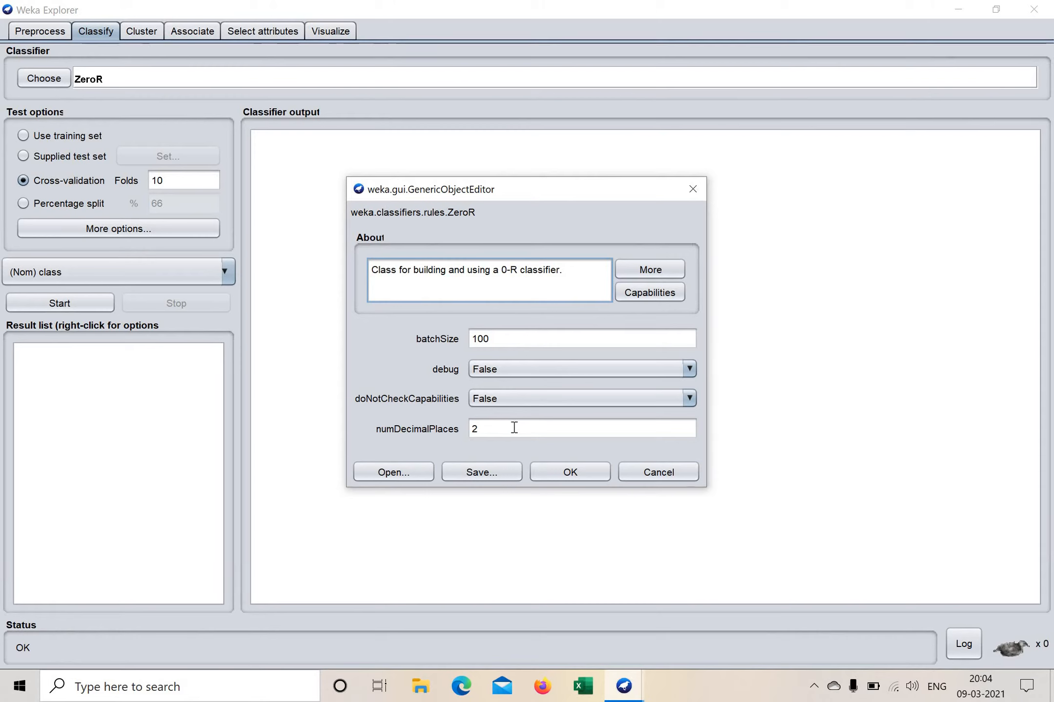
double_click(494, 338)
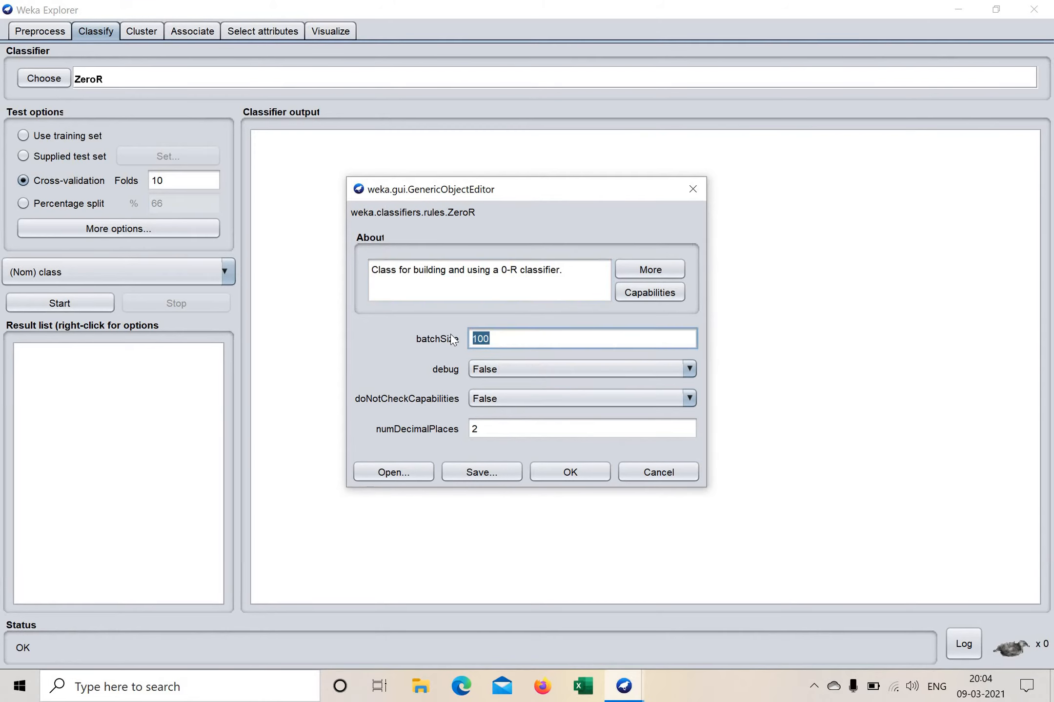
type("200")
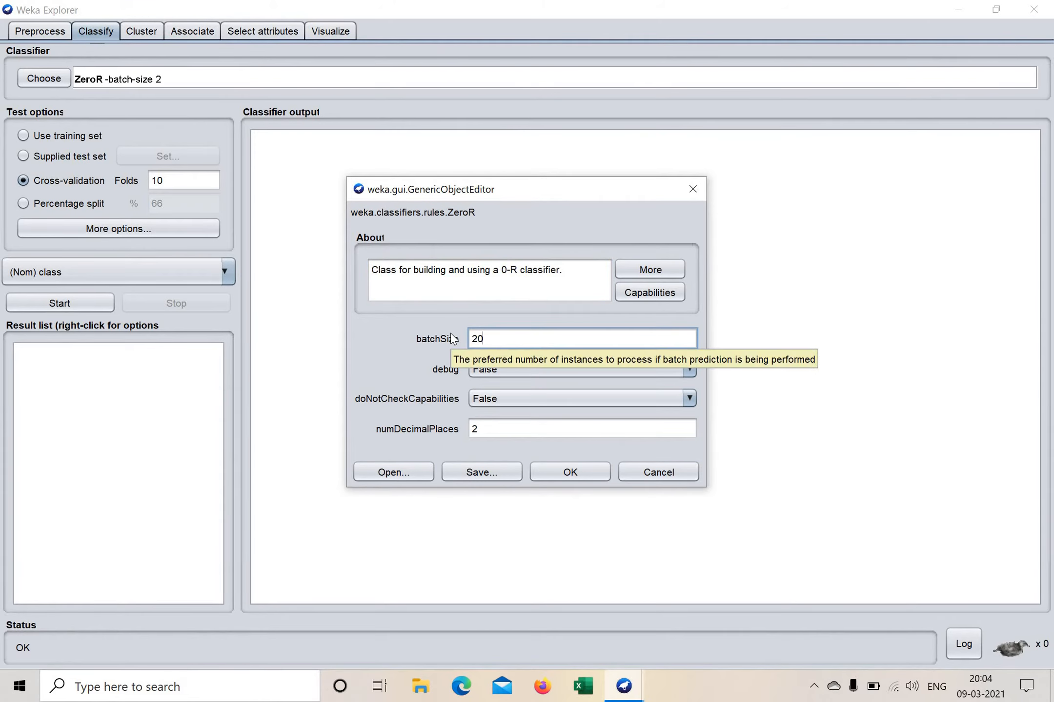
key("BackSpace")
key("BackSpace")
key("BackSpace")
type("100")
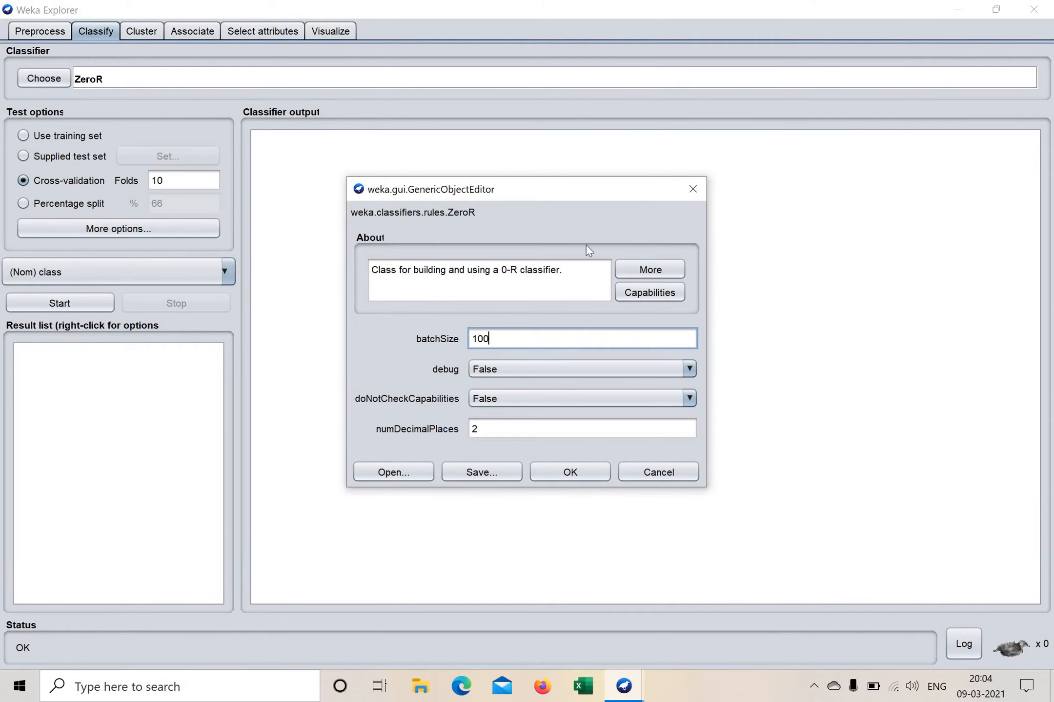
Step: View the detailed description of ZeroR's options in an enlarged information window and accept the classifier settings
left_click(646, 272)
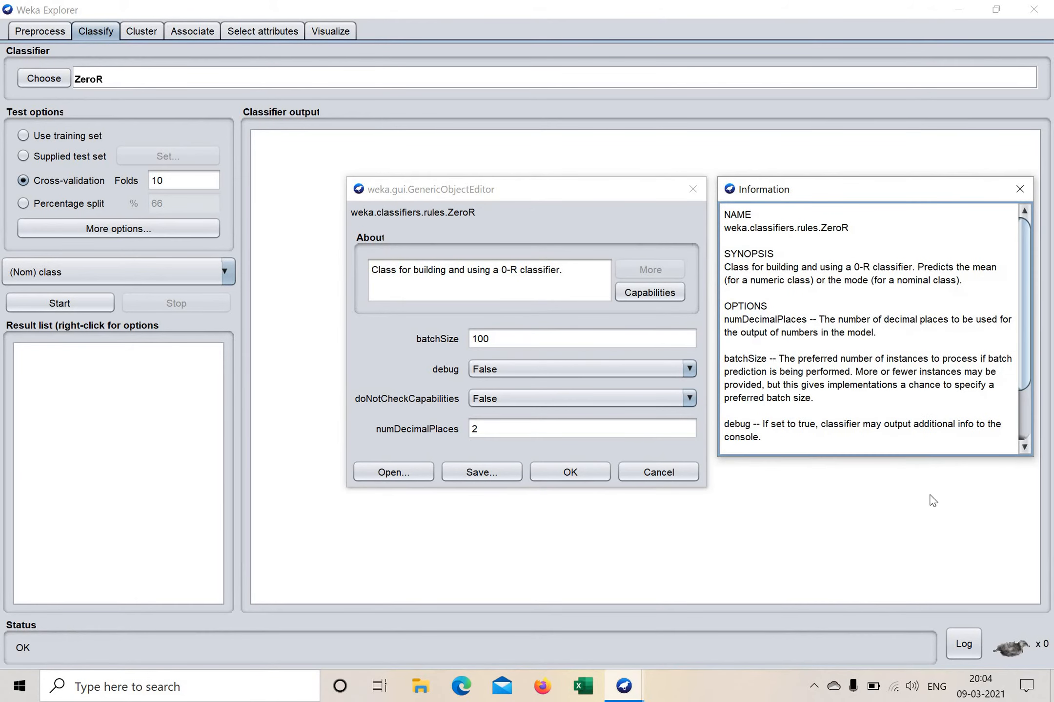
left_click_drag(907, 458, 907, 584)
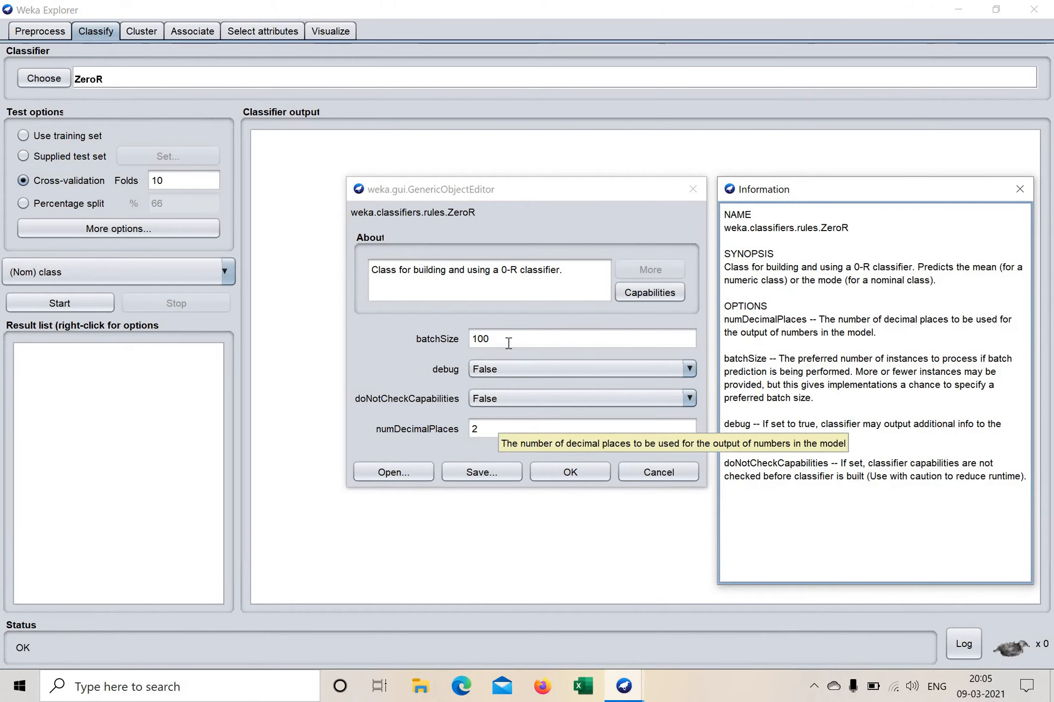
left_click(552, 473)
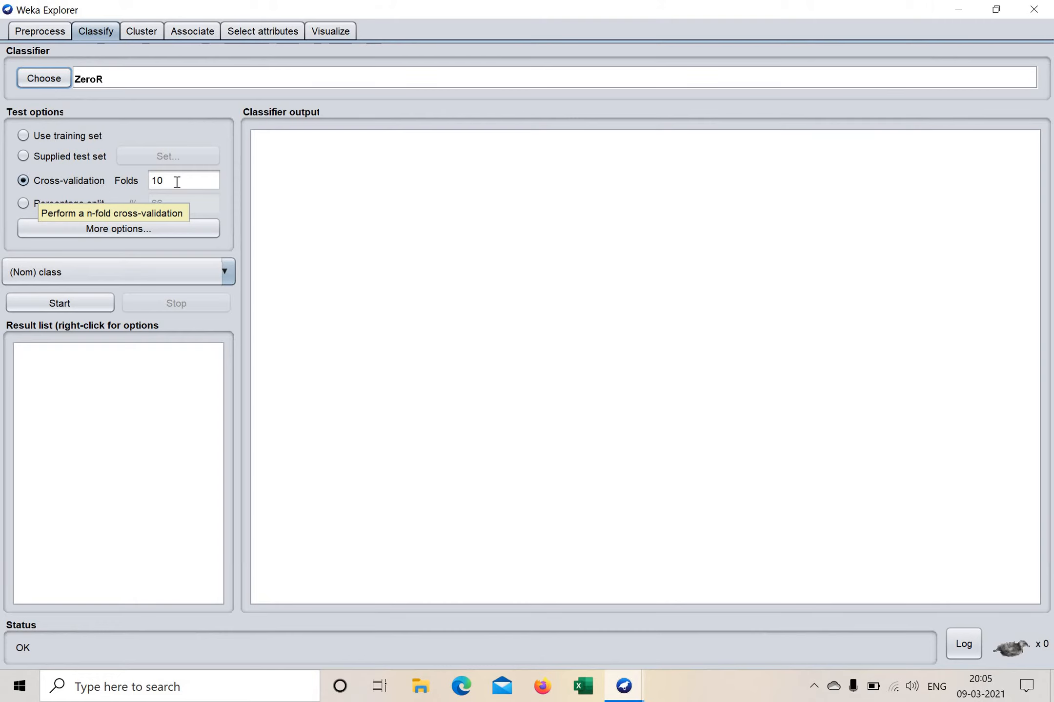
Step: Switch the test mode to percentage split and look through the additional classifier evaluation options
left_click_drag(144, 181, 182, 181)
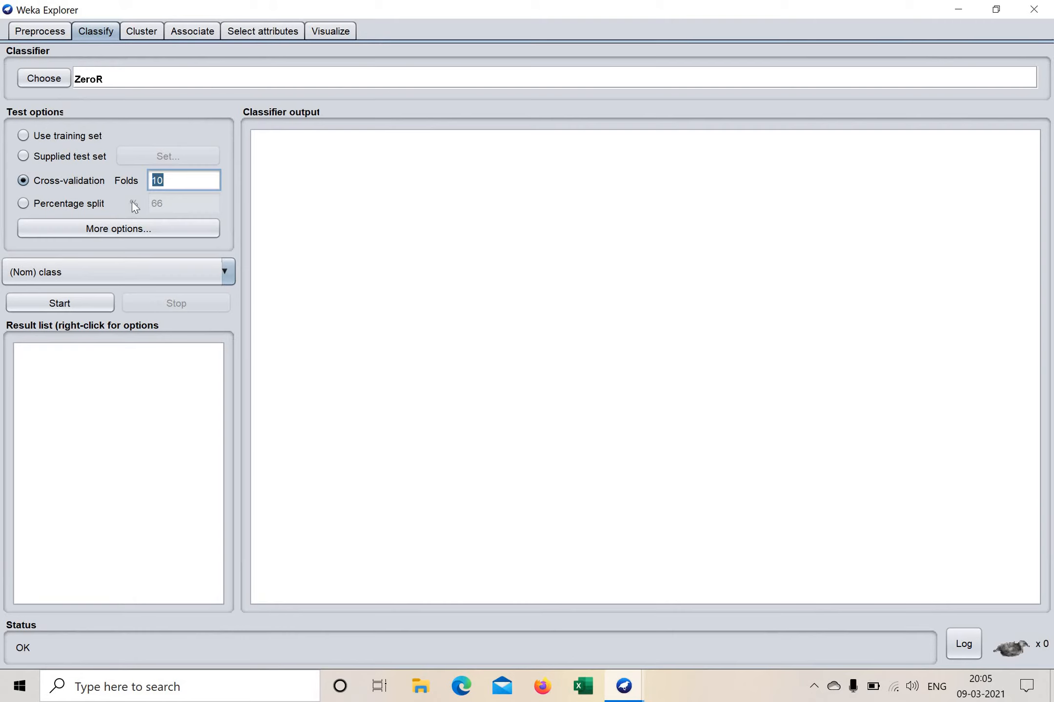
left_click(25, 207)
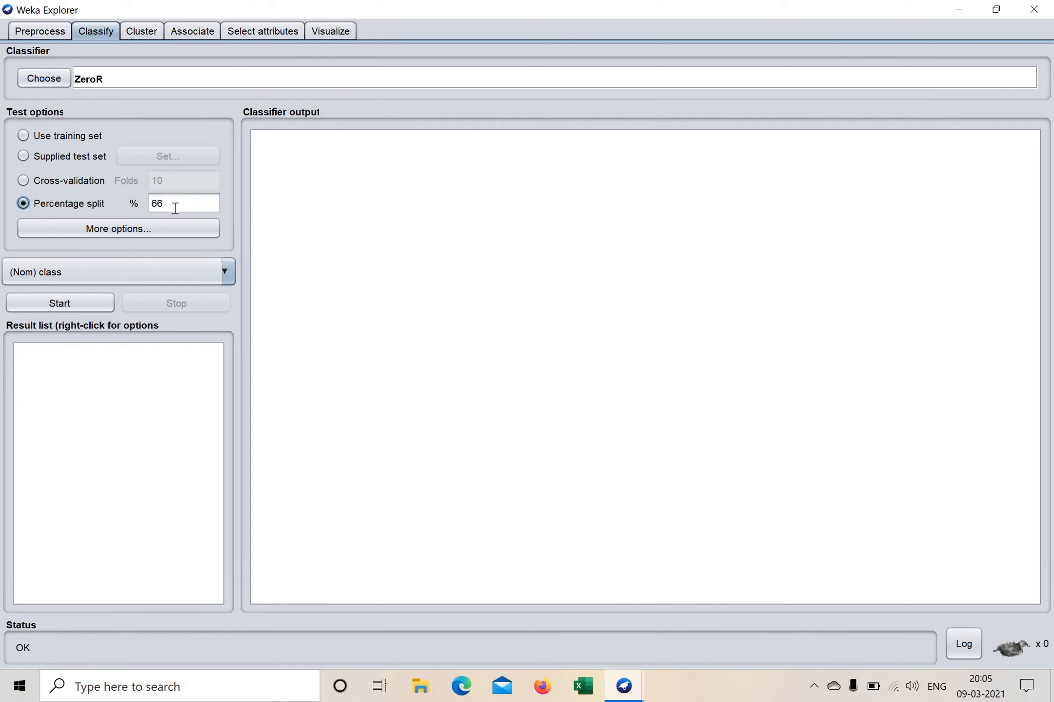
double_click(158, 208)
left_click(167, 205)
left_click(136, 230)
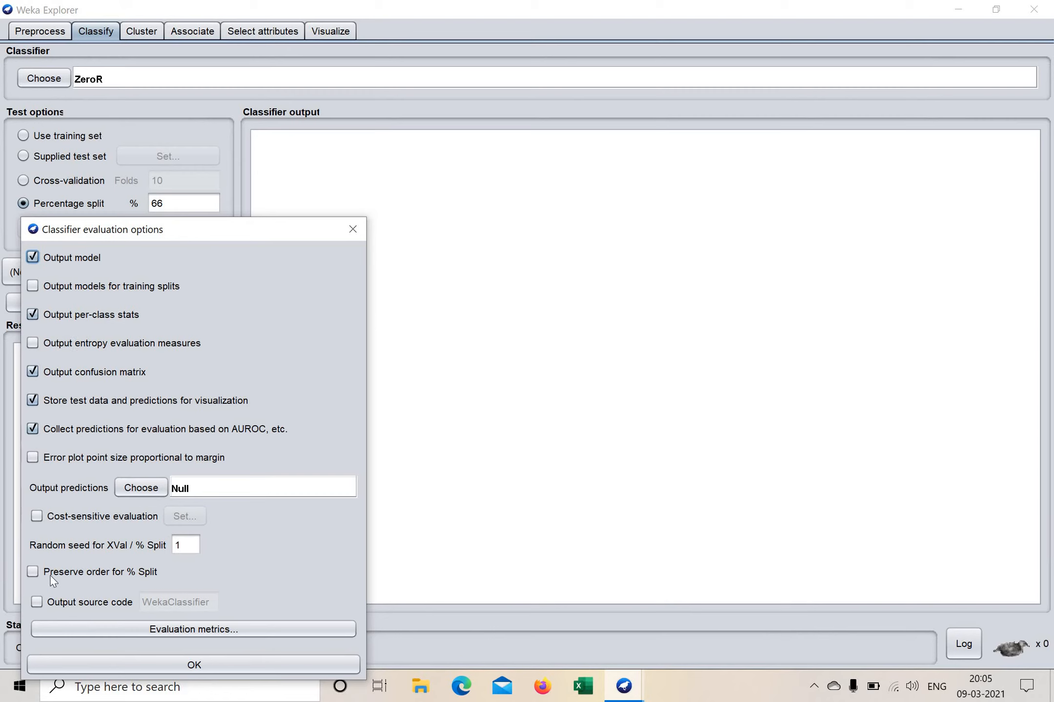
left_click(197, 664)
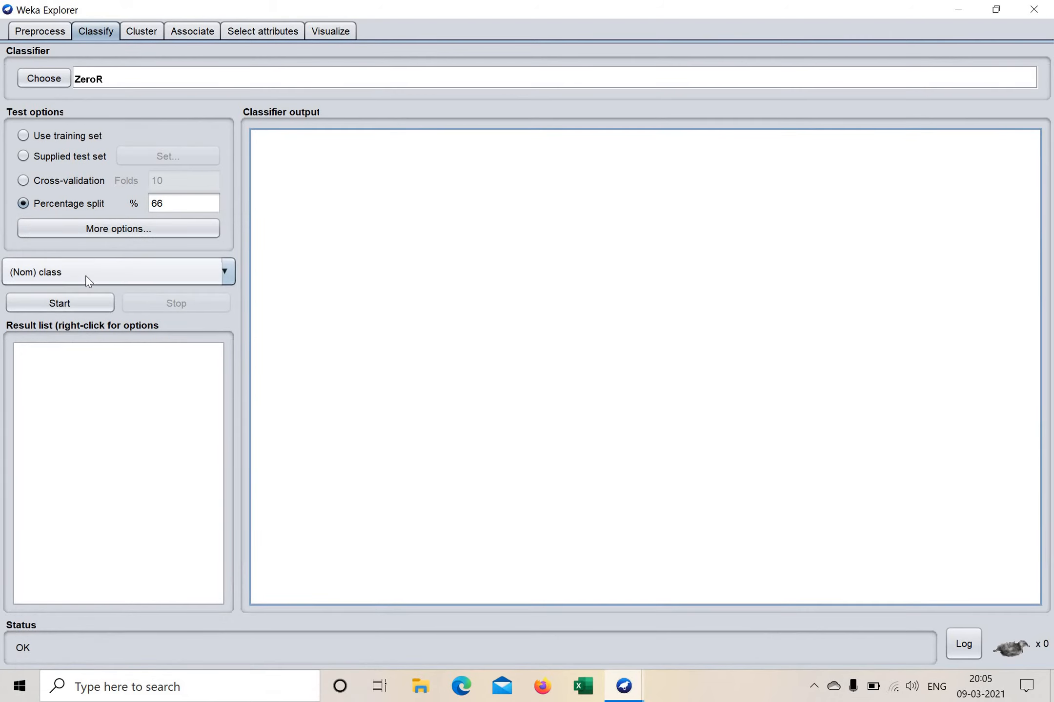
Step: Run the ZeroR classifier with 10-fold cross-validation, using the nominal class attribute as the target
left_click(47, 272)
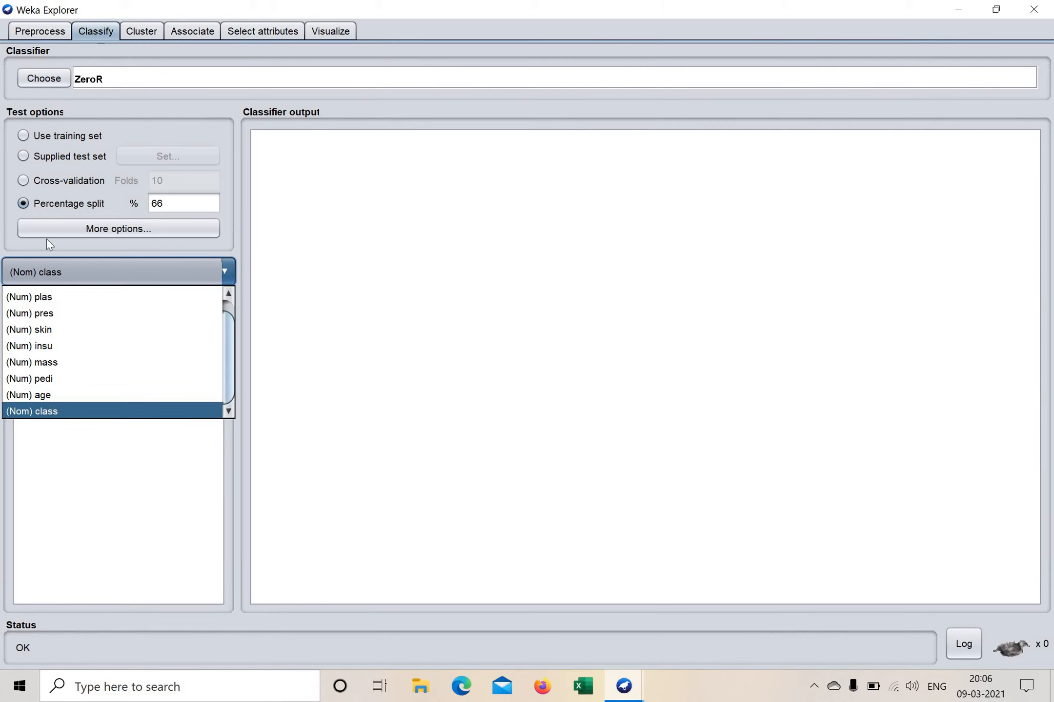
left_click(52, 413)
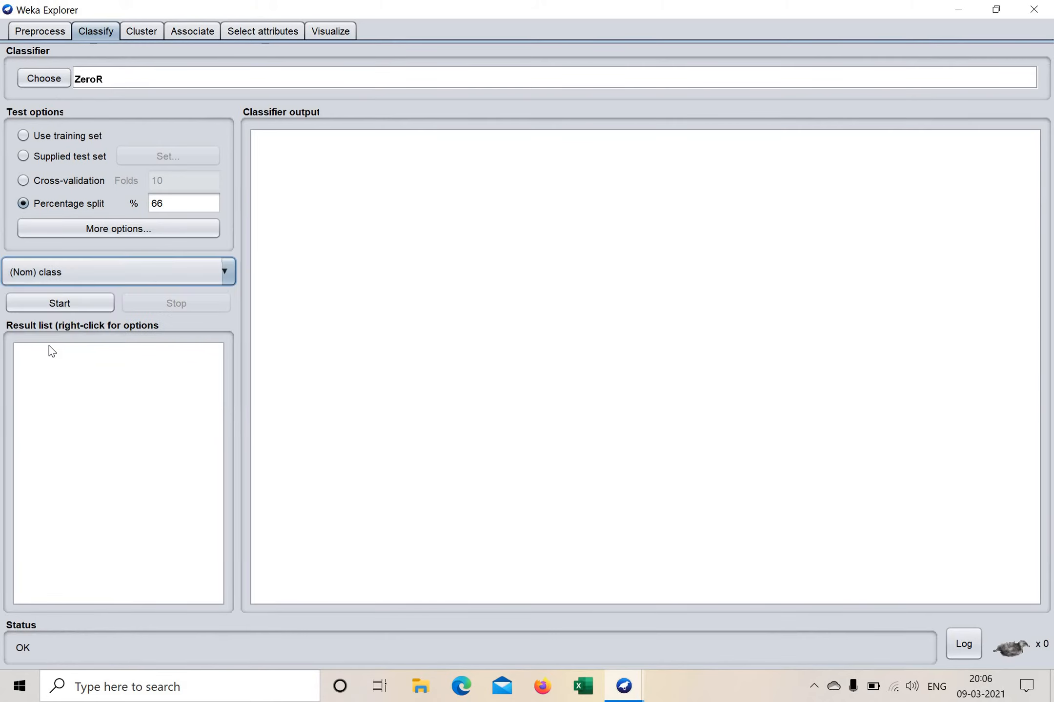
left_click(36, 183)
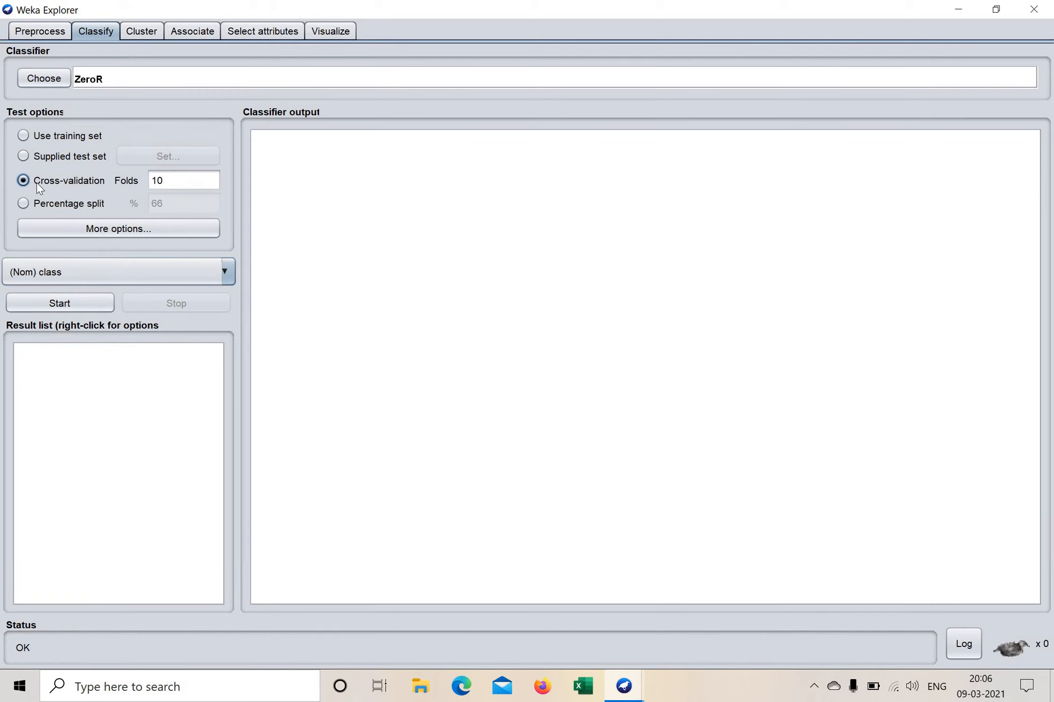
left_click(73, 307)
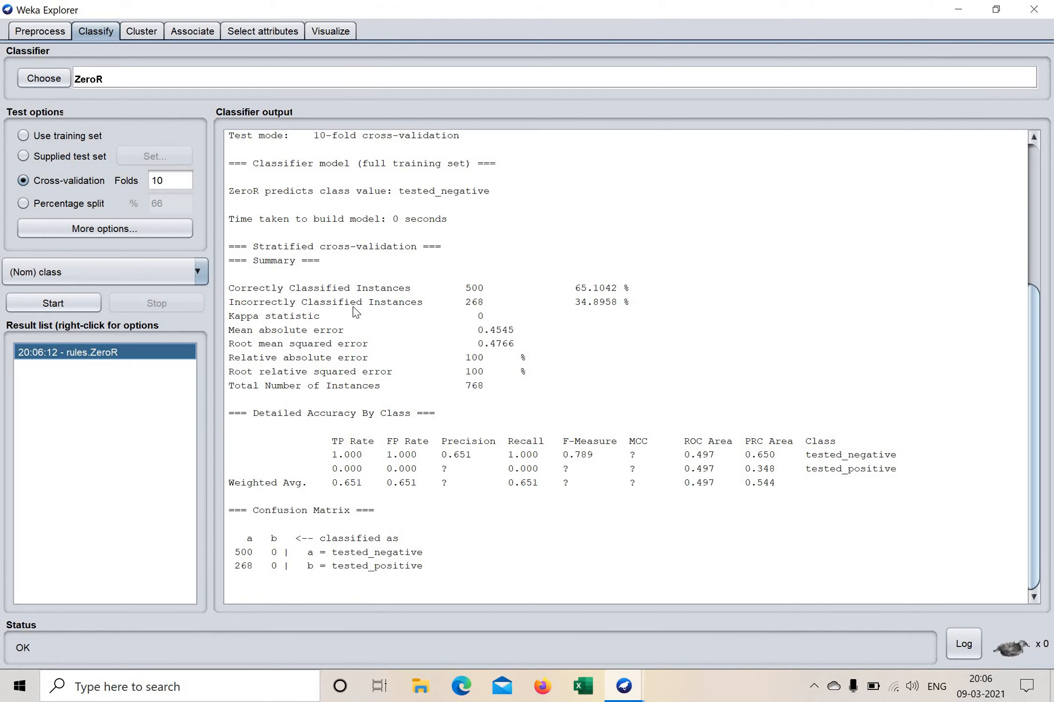
Step: Skim the whole ZeroR output from the run information to the confusion matrix
scroll(352, 400, "up", 5)
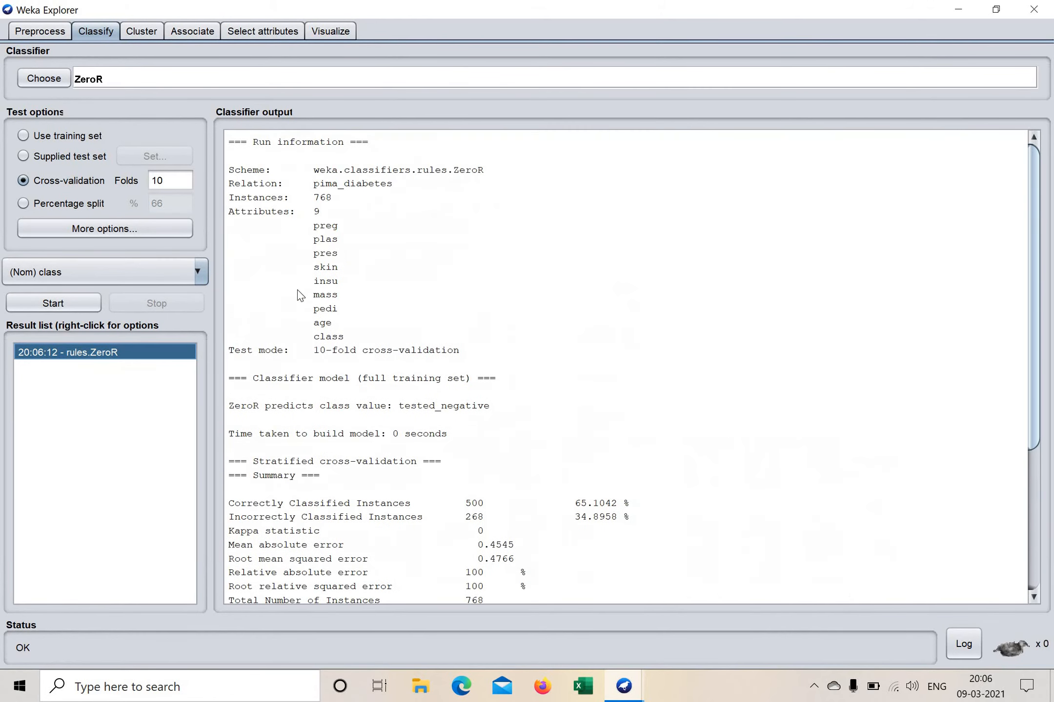
scroll(267, 215, "down", 5)
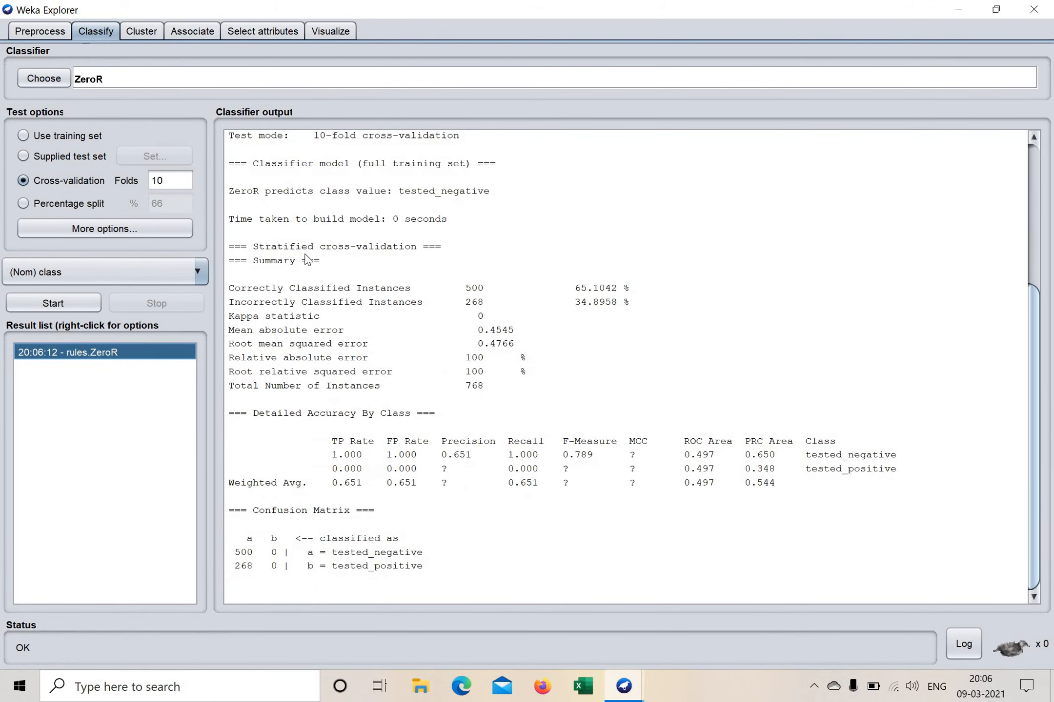
scroll(309, 266, "up", 4)
scroll(309, 266, "up", 2)
scroll(298, 233, "down", 3)
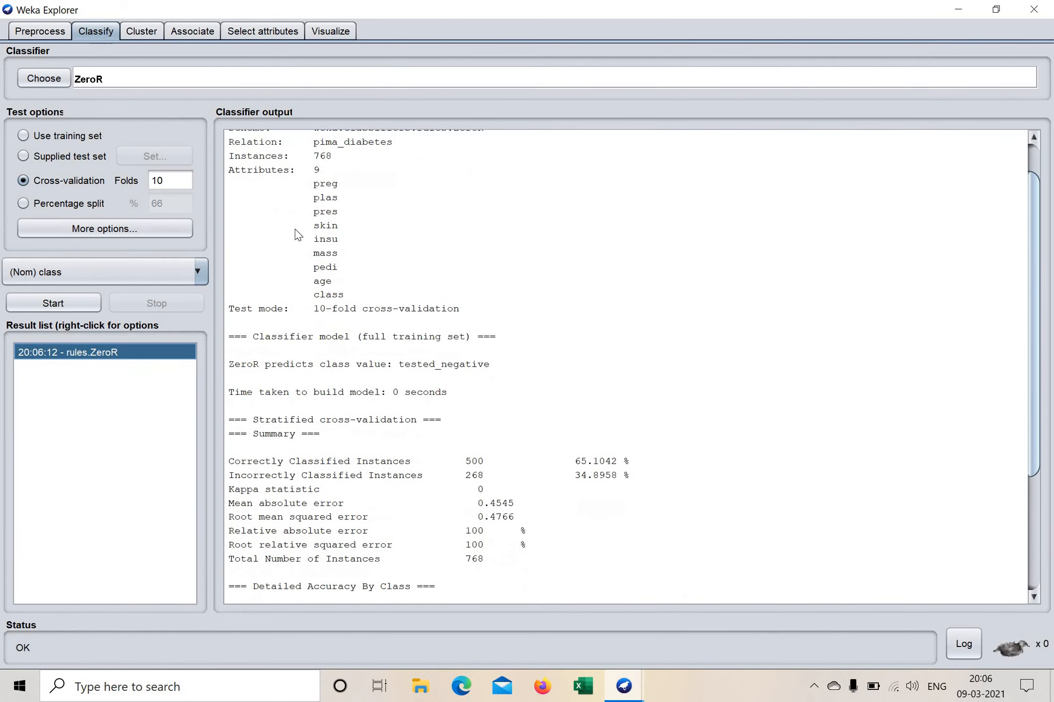
scroll(293, 241, "up", 3)
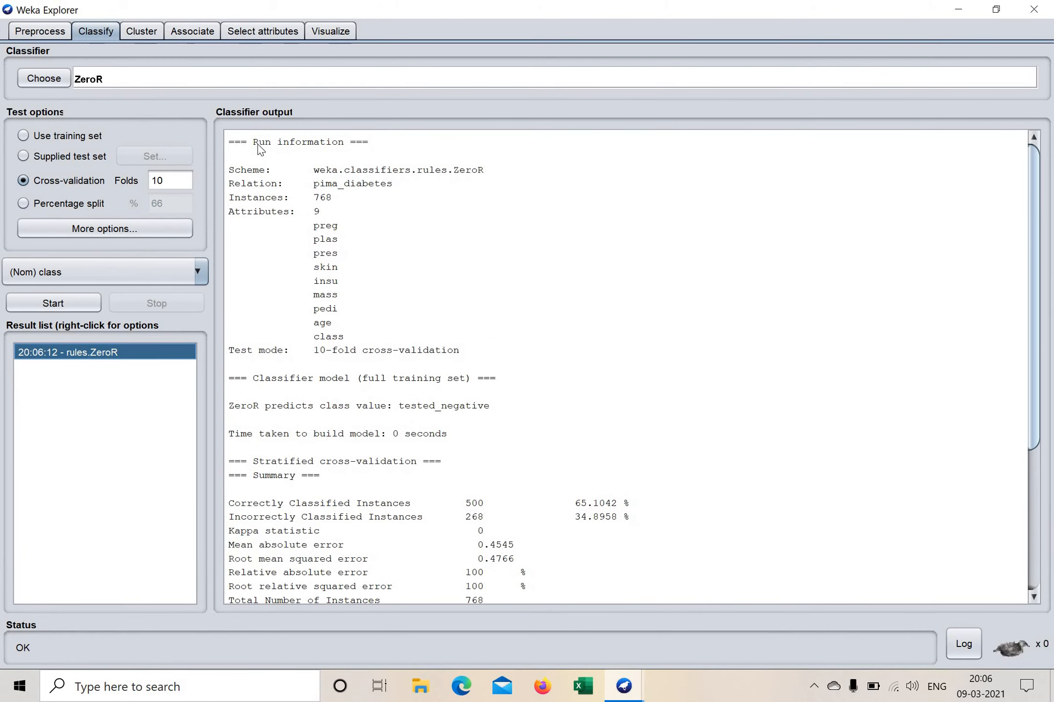
Step: Examine the scheme, relation and instances entries in the run information, highlighting each one
left_click_drag(258, 143, 340, 157)
left_click_drag(235, 169, 255, 174)
double_click(466, 171)
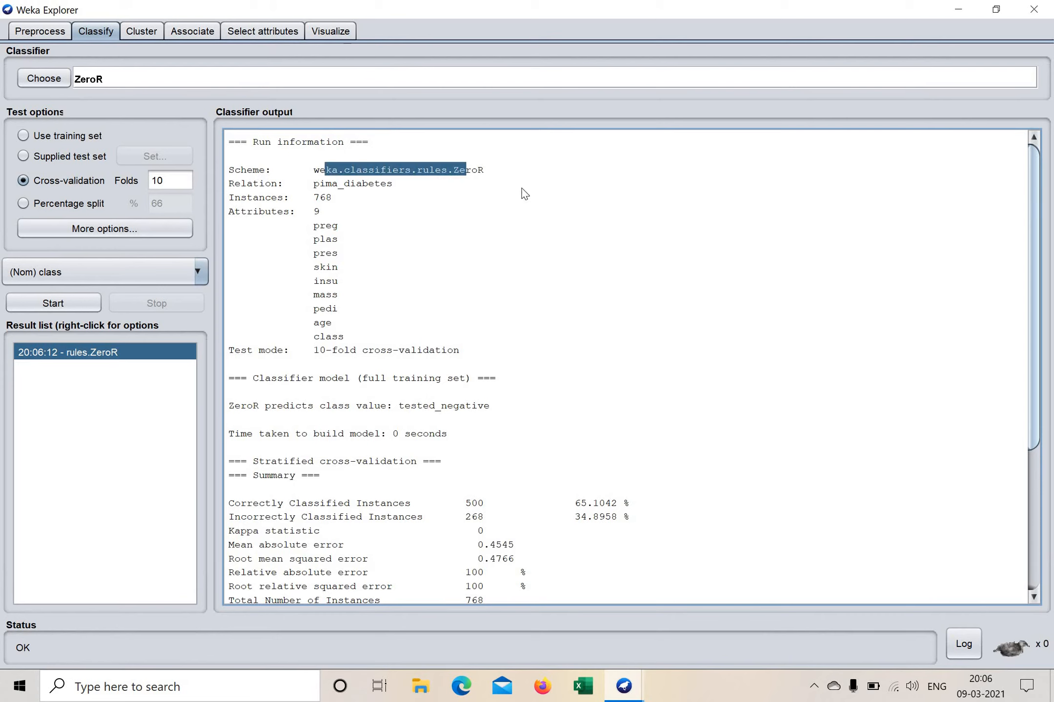
left_click(416, 170)
left_click(505, 174, "shift")
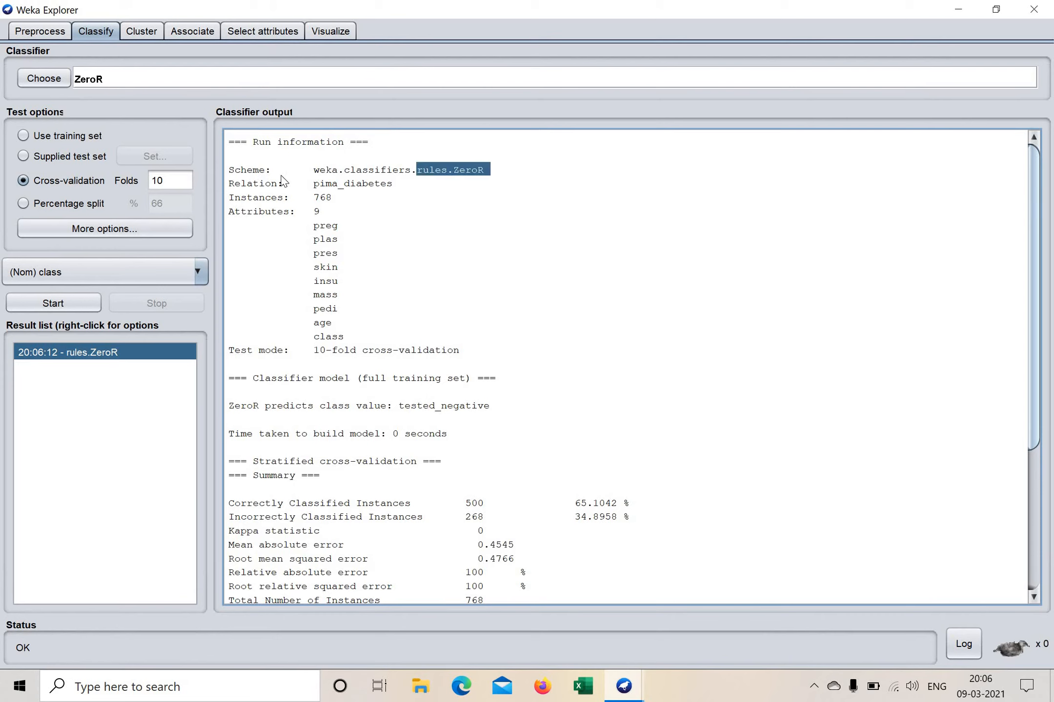
left_click_drag(235, 186, 312, 188)
left_click_drag(313, 183, 416, 196)
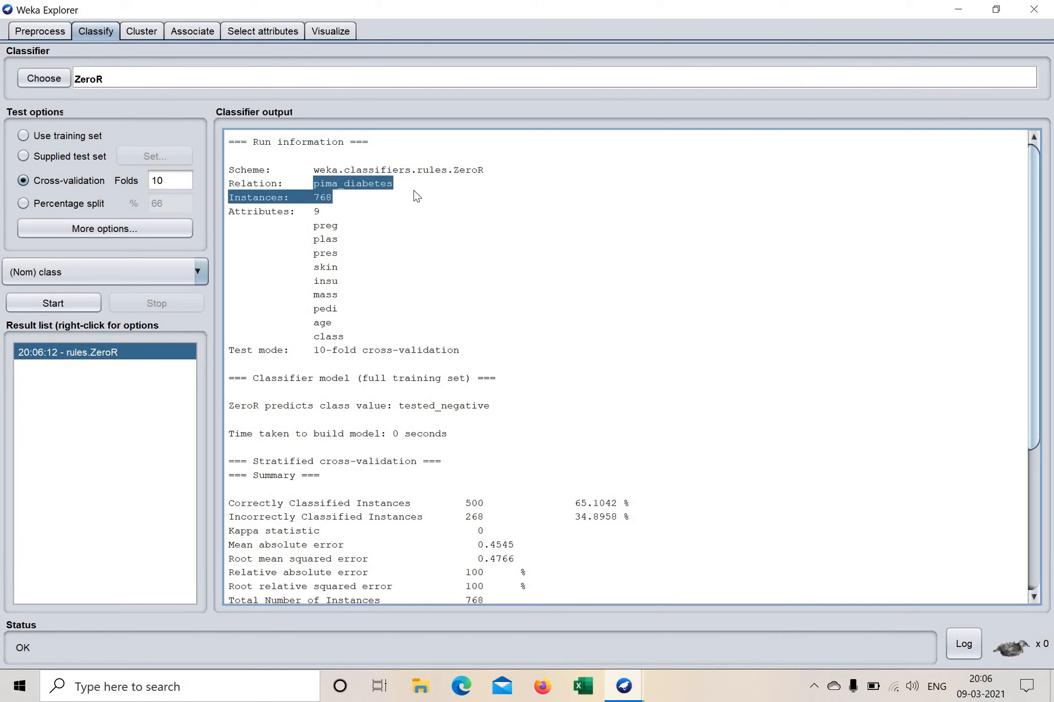
left_click_drag(310, 199, 347, 202)
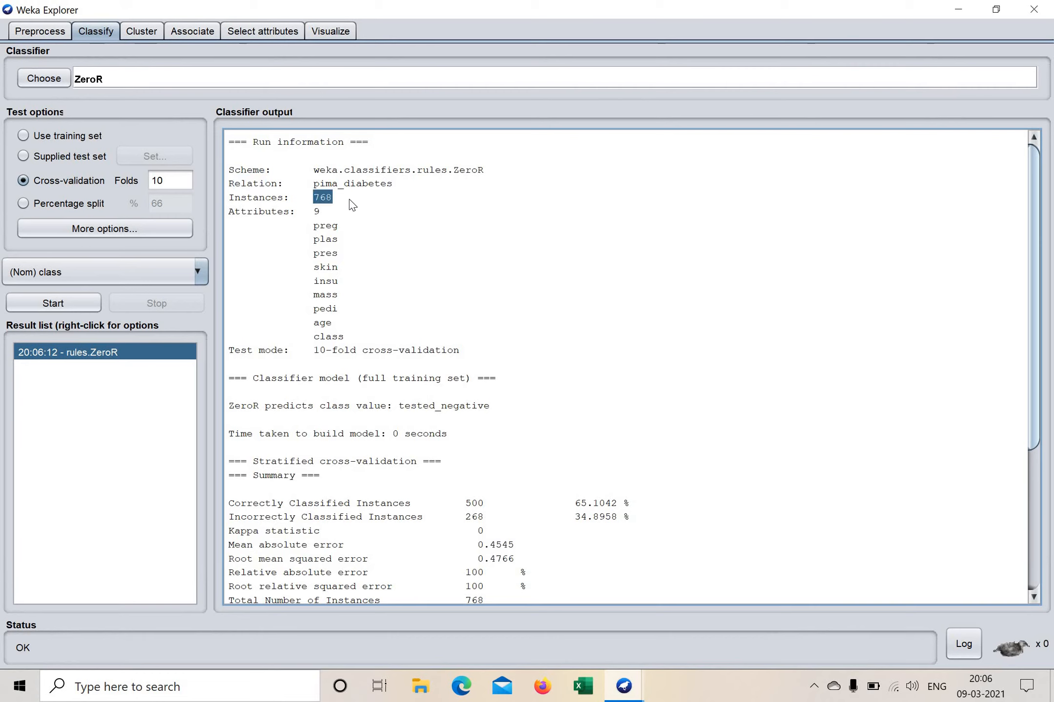
Step: Examine the attribute list and the test mode in the run information, highlighting each one
left_click_drag(234, 211, 350, 343)
left_click(314, 219)
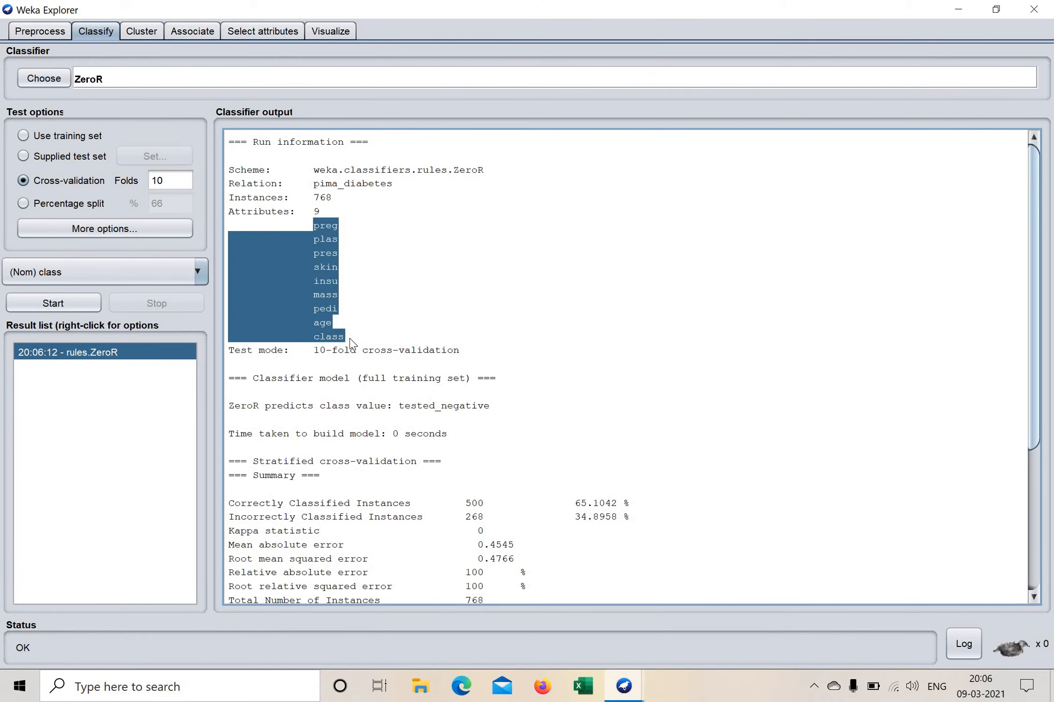
left_click(323, 347)
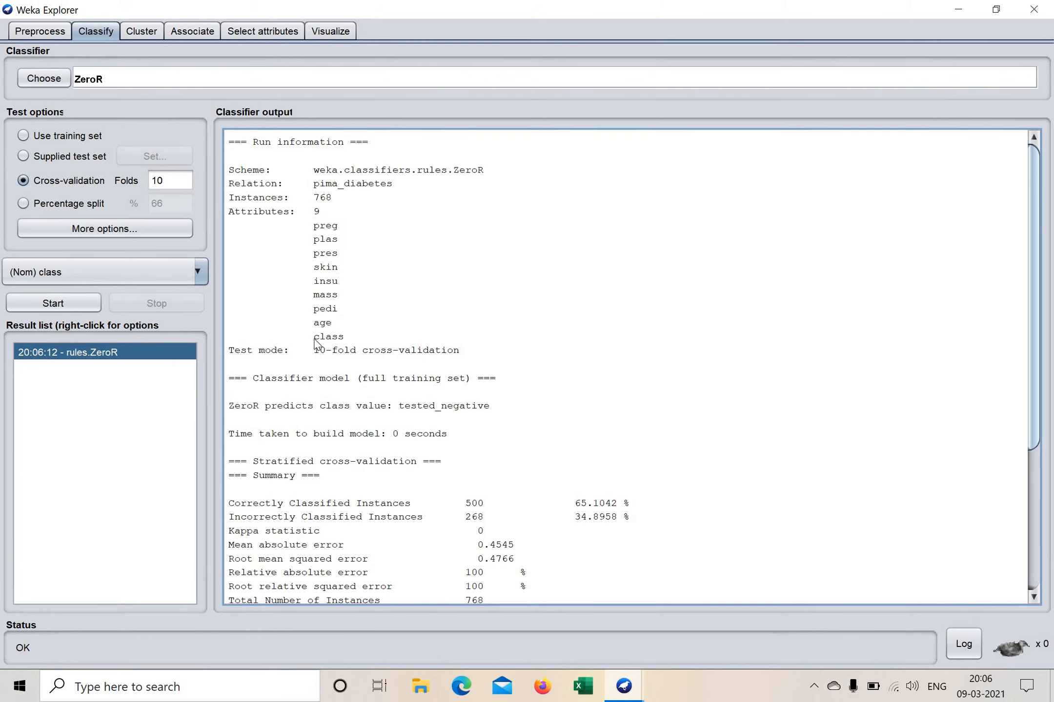
double_click(358, 341)
left_click(240, 357)
left_click_drag(279, 357, 297, 360)
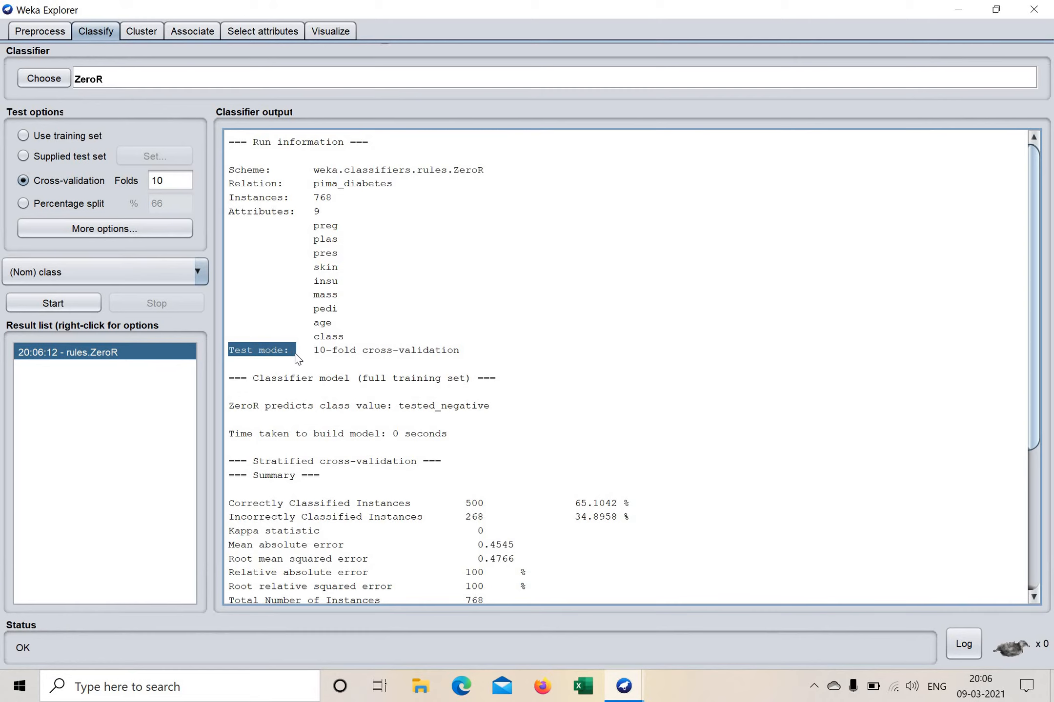
left_click(254, 354)
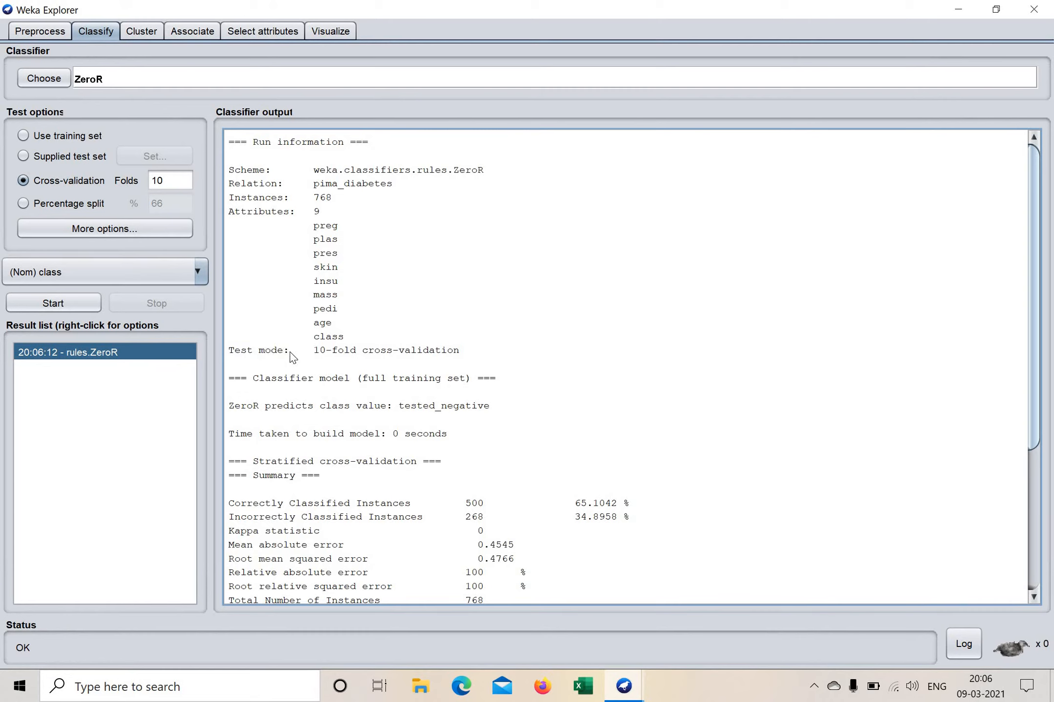
left_click_drag(291, 353, 246, 354)
left_click(315, 353)
left_click_drag(316, 352, 455, 367)
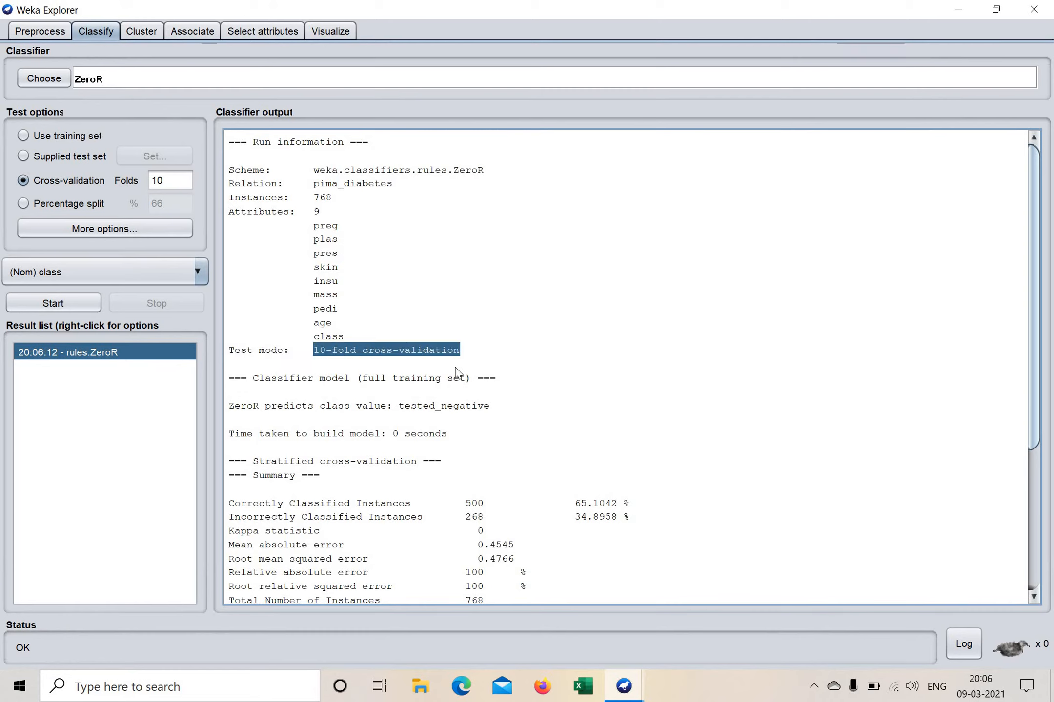
Step: Examine the classifier model section, highlighting the full training set heading, the predicted class value and the build time
scroll(293, 313, "down", 2)
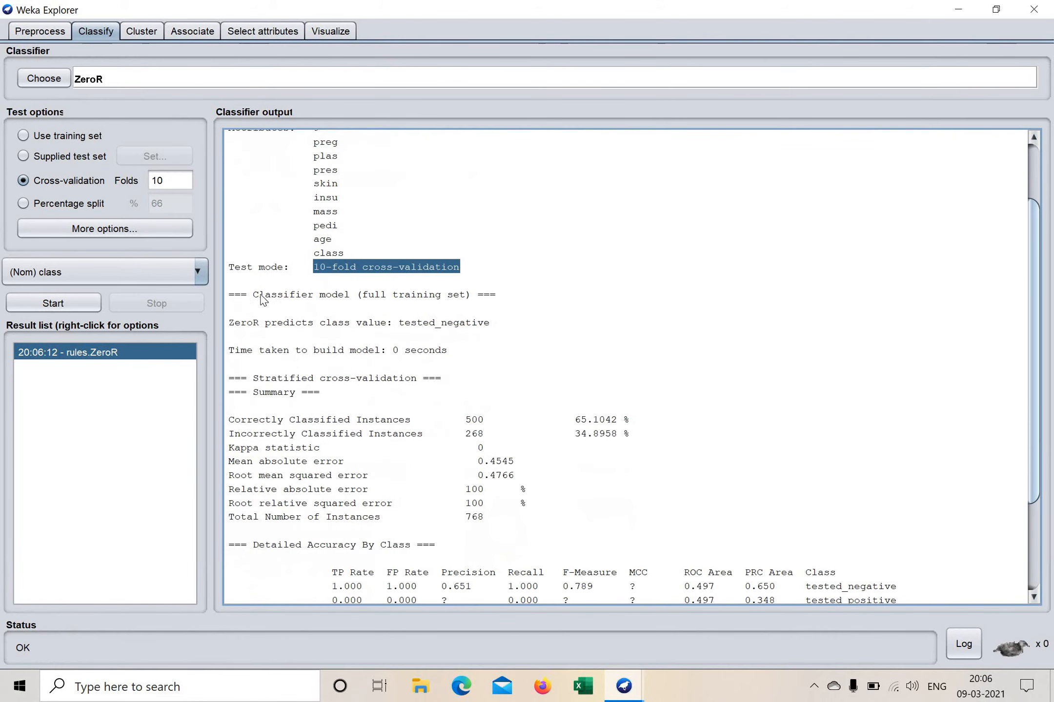
left_click_drag(258, 295, 465, 309)
scroll(307, 320, "down", 2)
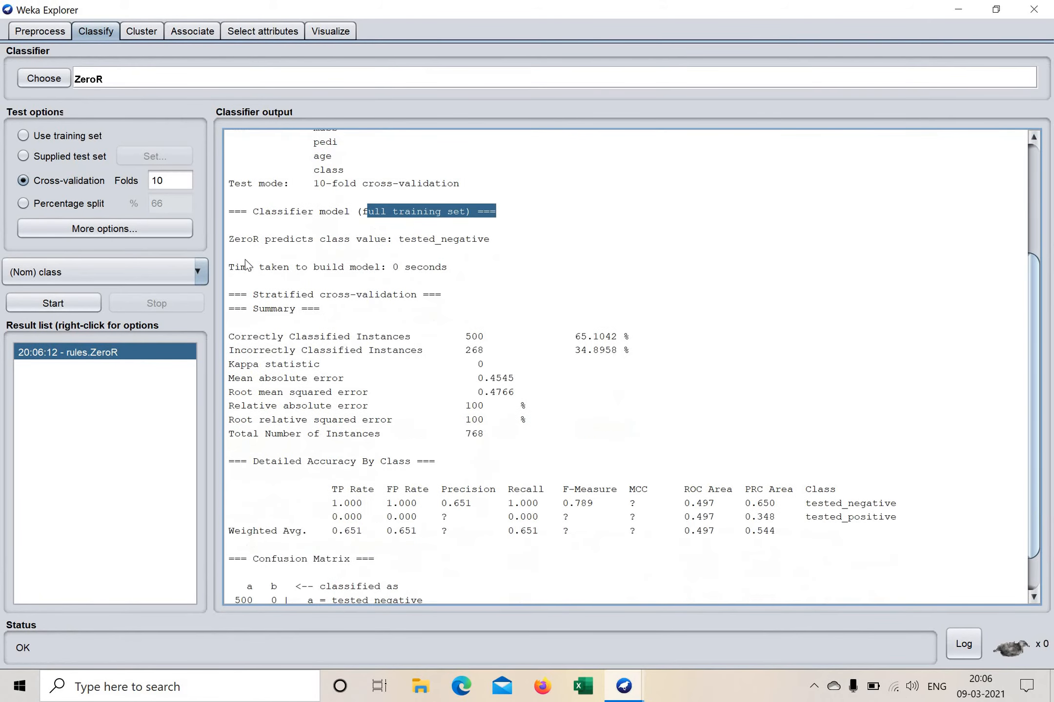
left_click_drag(405, 242, 501, 253)
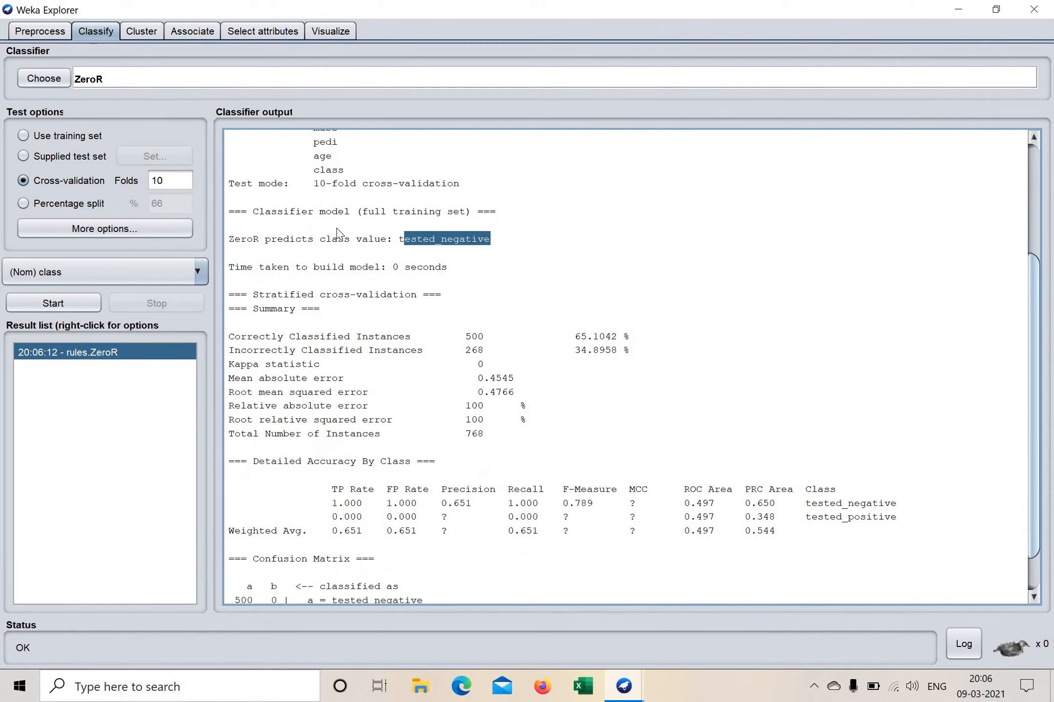
left_click(247, 268)
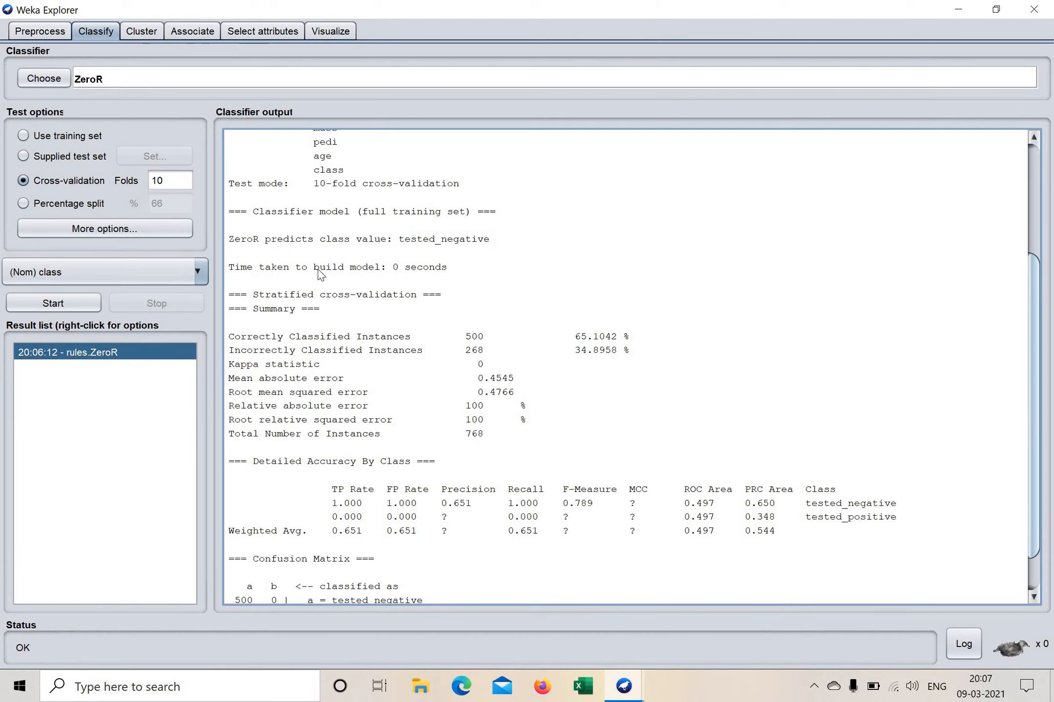
double_click(425, 267)
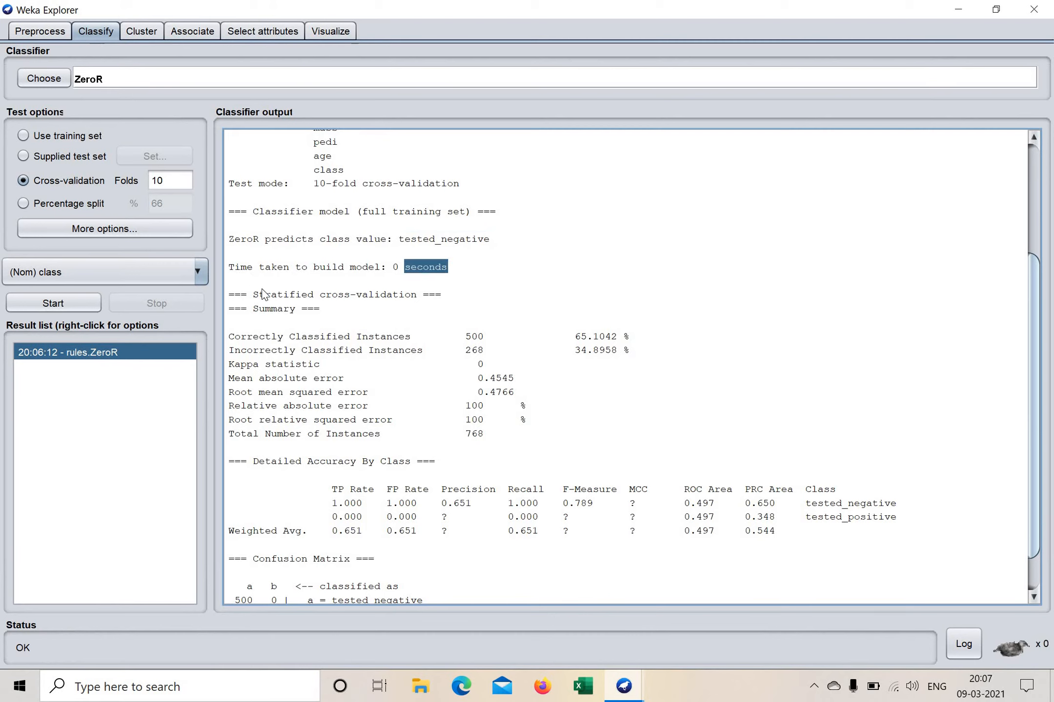
Step: Examine the cross-validation summary, highlighting the correctly and incorrectly classified instances entries
left_click(400, 298)
scroll(317, 289, "down", 1)
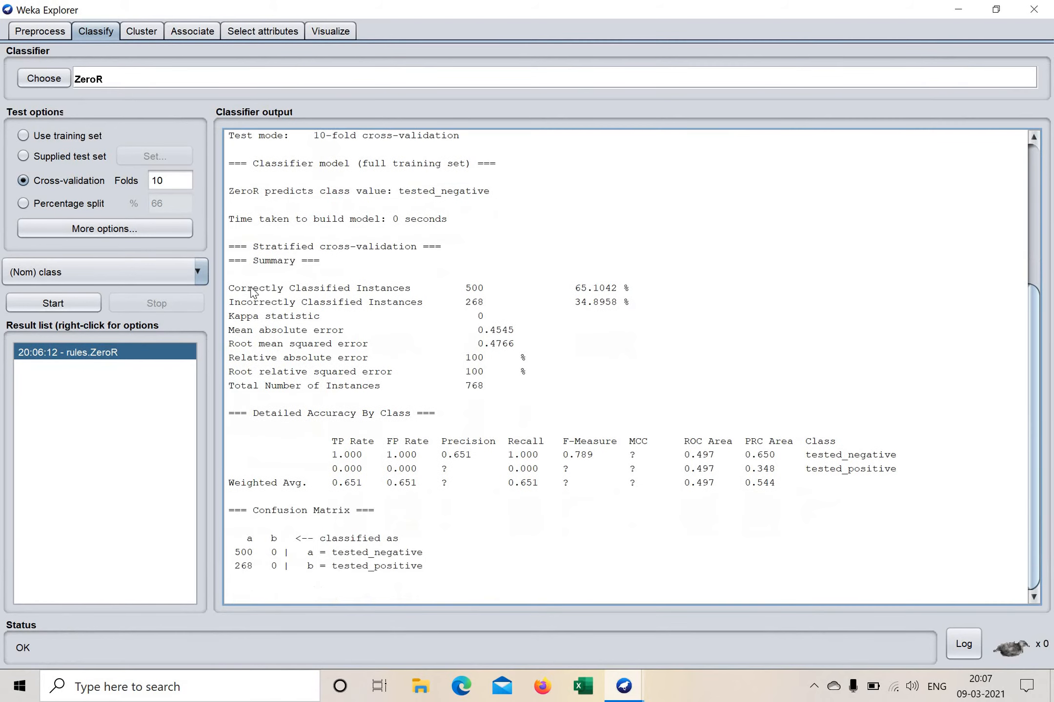
left_click_drag(230, 292, 496, 292)
left_click_drag(234, 306, 401, 305)
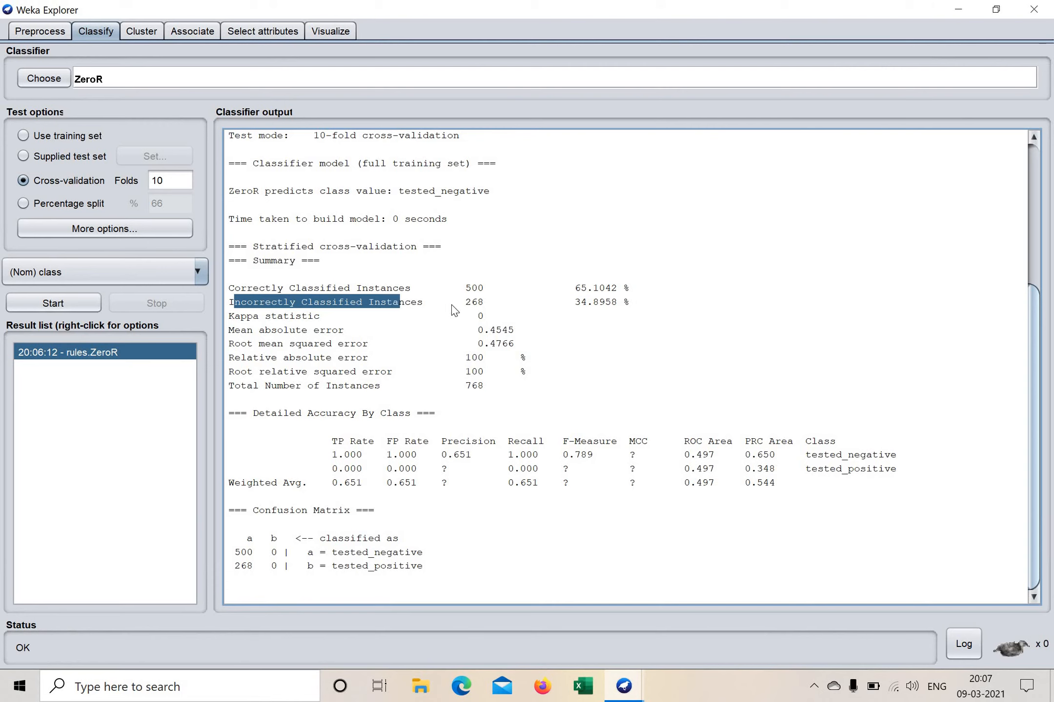
double_click(483, 306)
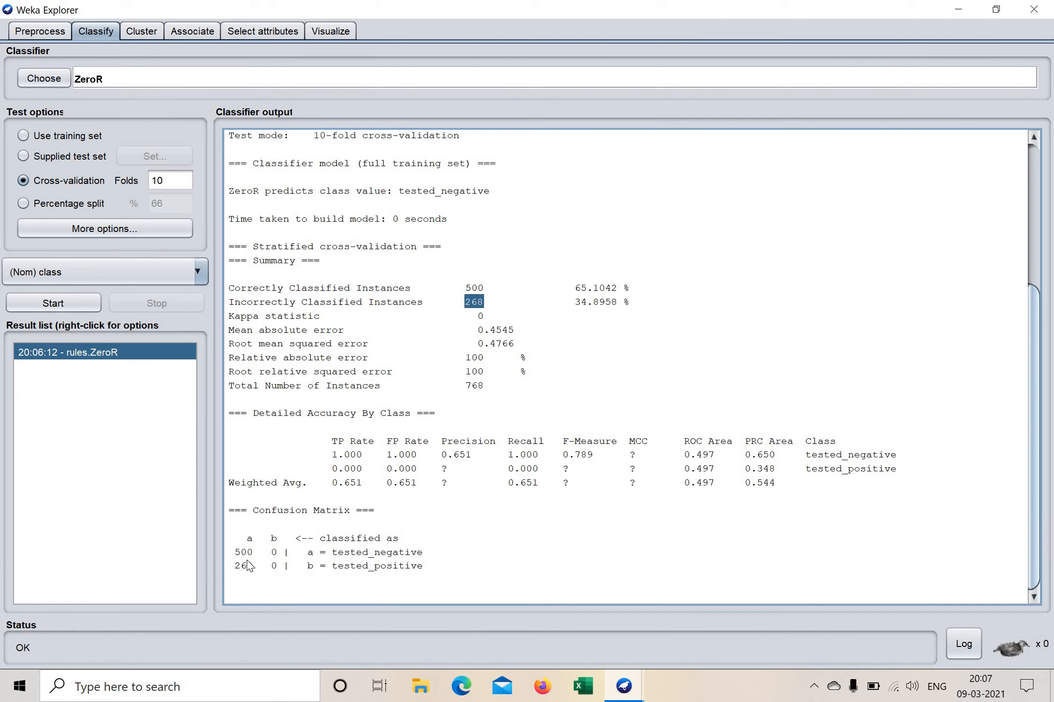
Step: Examine the ZeroR confusion matrix, highlighting the counts and labels of the tested_negative and tested_positive rows
left_click_drag(235, 556, 261, 559)
left_click(238, 557)
double_click(248, 555)
left_click_drag(319, 556, 421, 565)
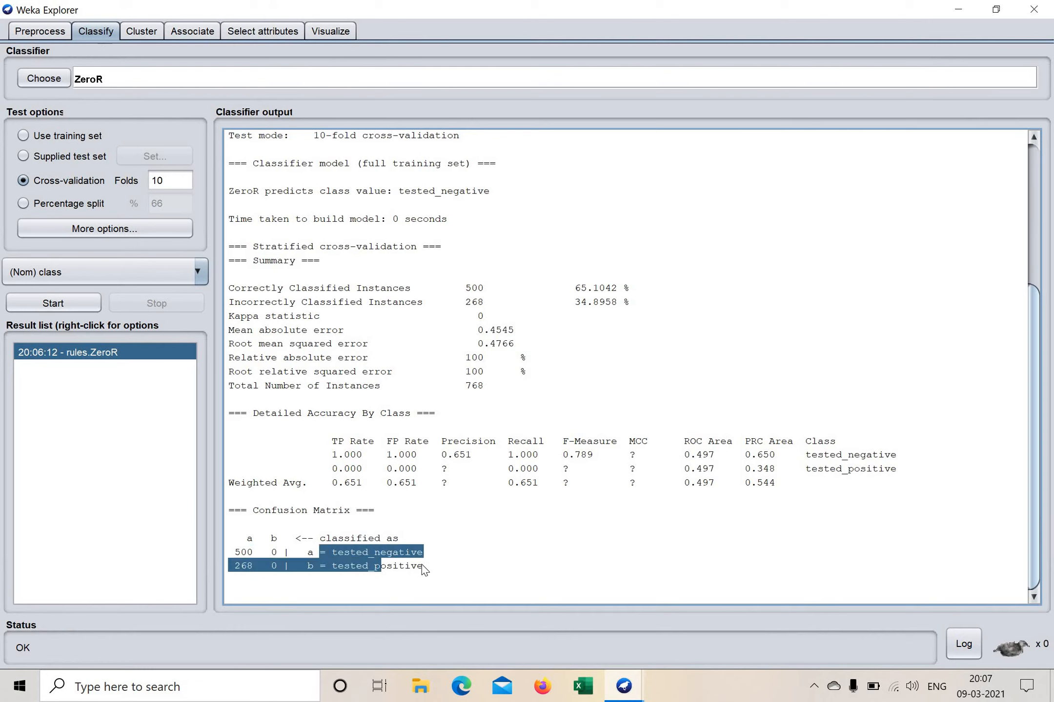
left_click(226, 550)
triple_click(266, 559)
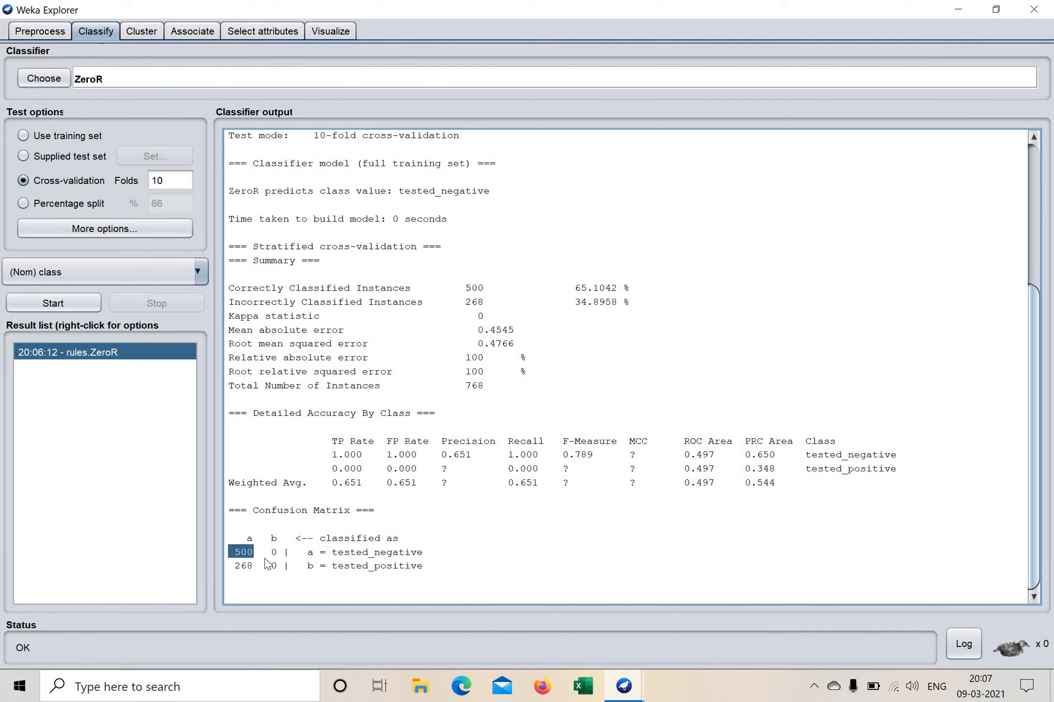
left_click(350, 570)
left_click_drag(344, 570, 421, 572)
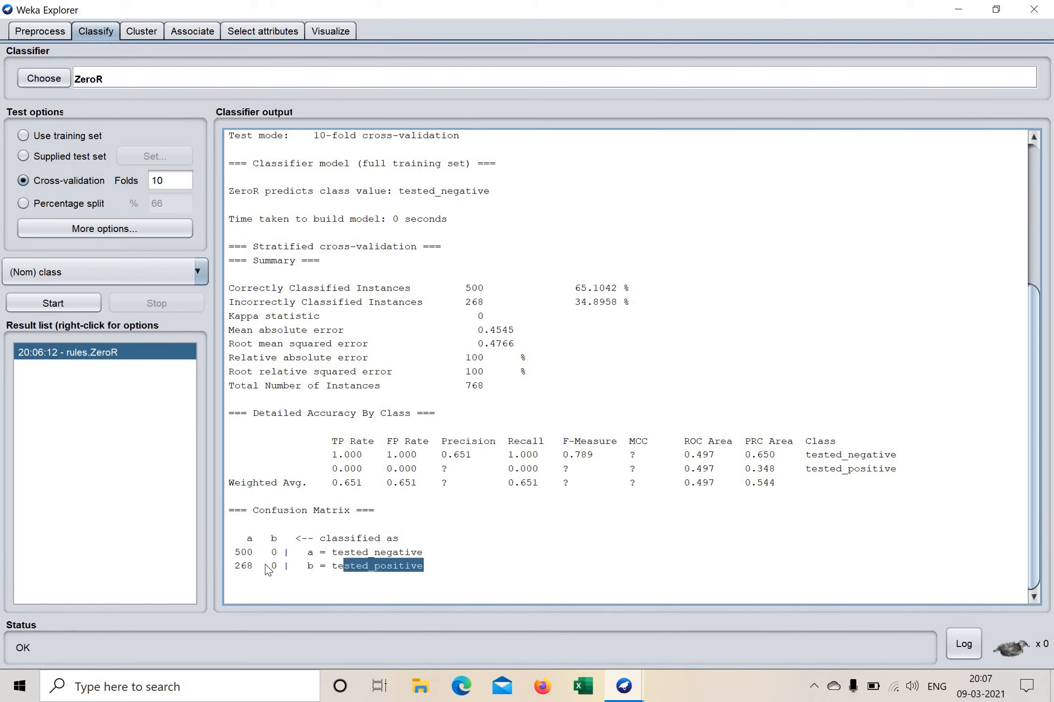
double_click(276, 570)
double_click(253, 569)
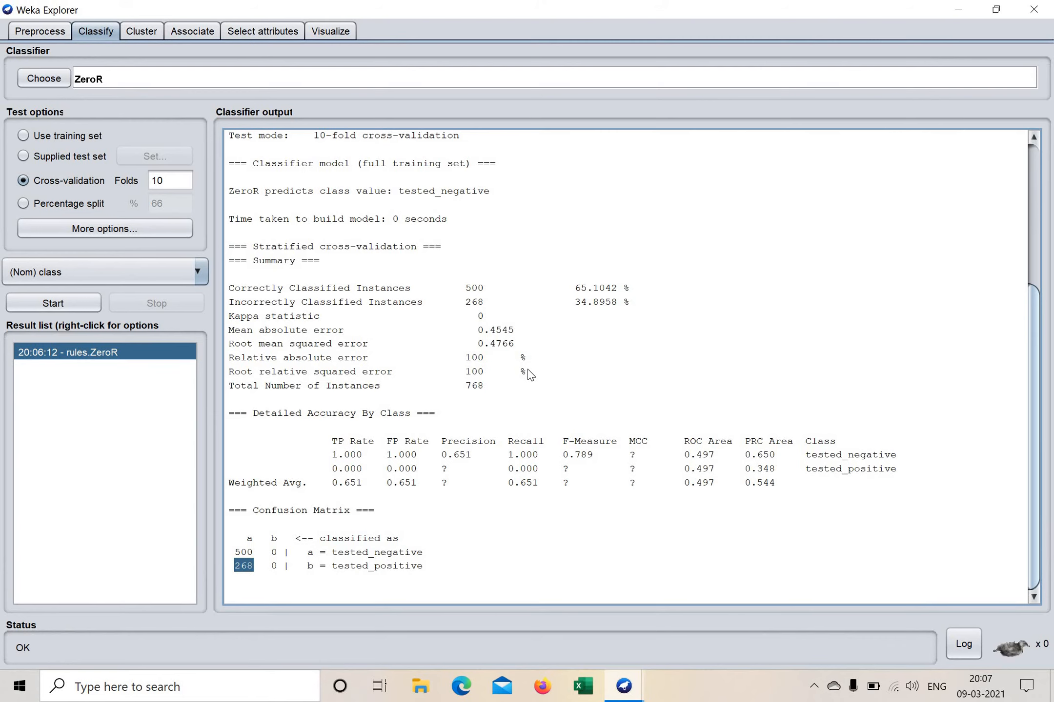
Step: Choose NaiveBayes from the bayes group as the classifier
left_click(49, 80)
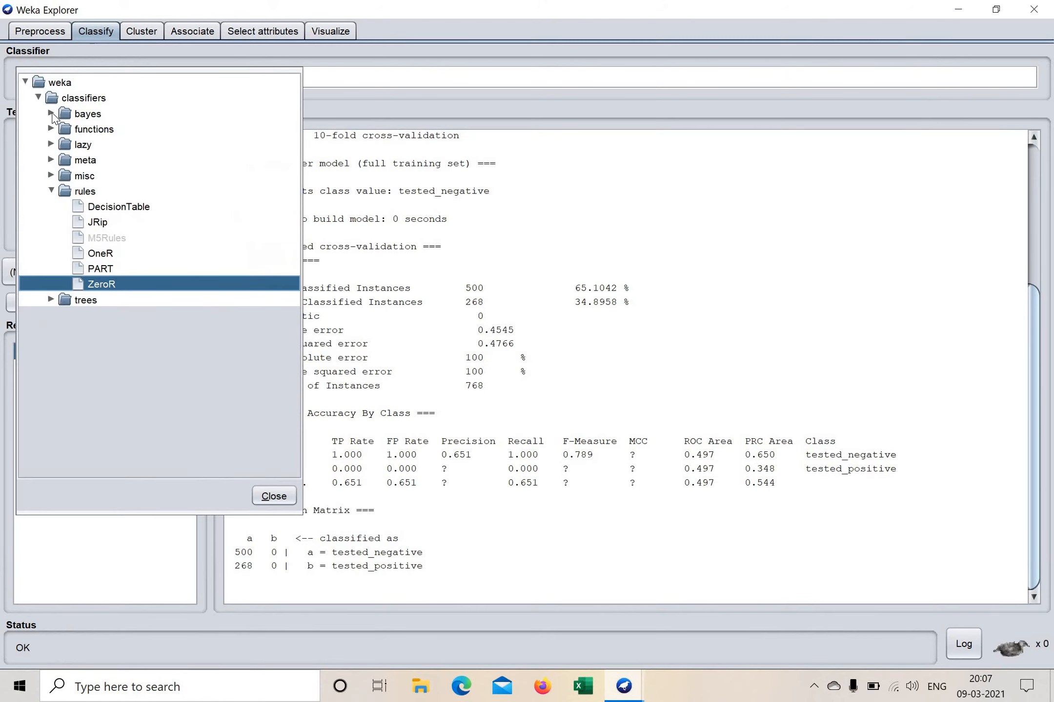
left_click(52, 114)
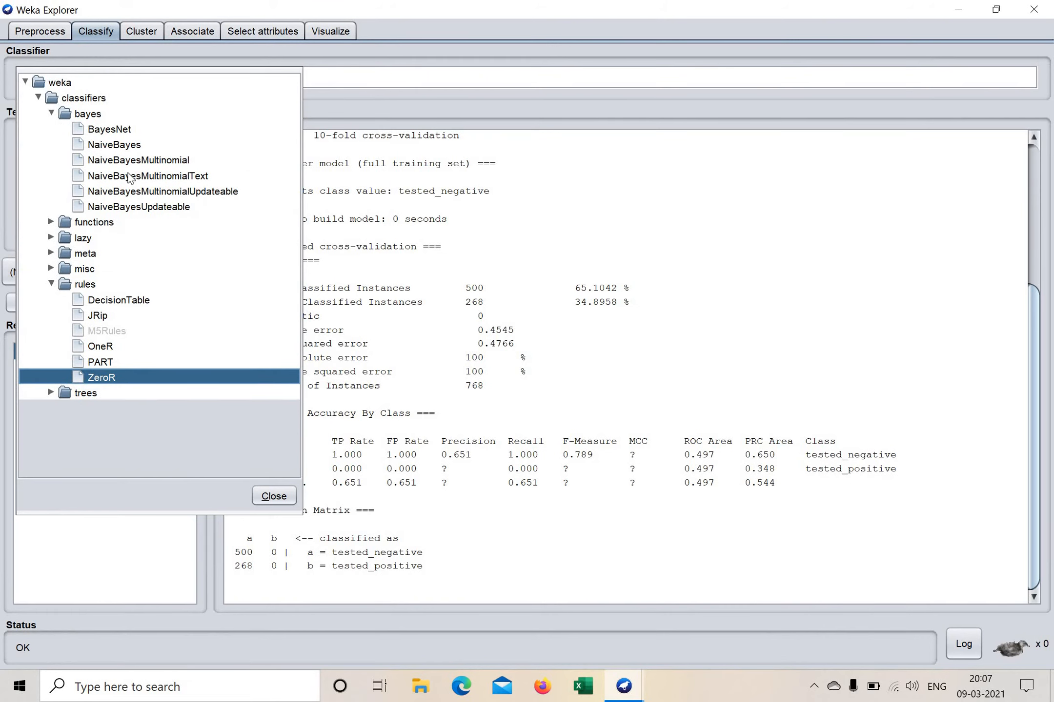
left_click(123, 144)
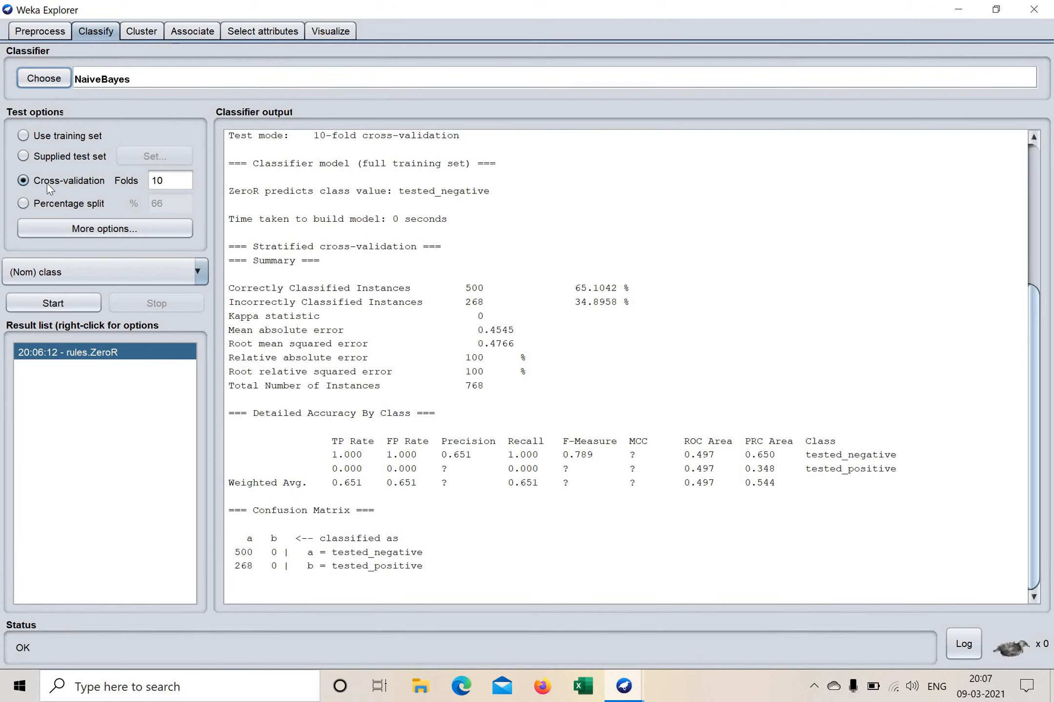
Step: Review the NaiveBayes parameters and read through its detailed information, including the debug option's description
left_click(288, 74)
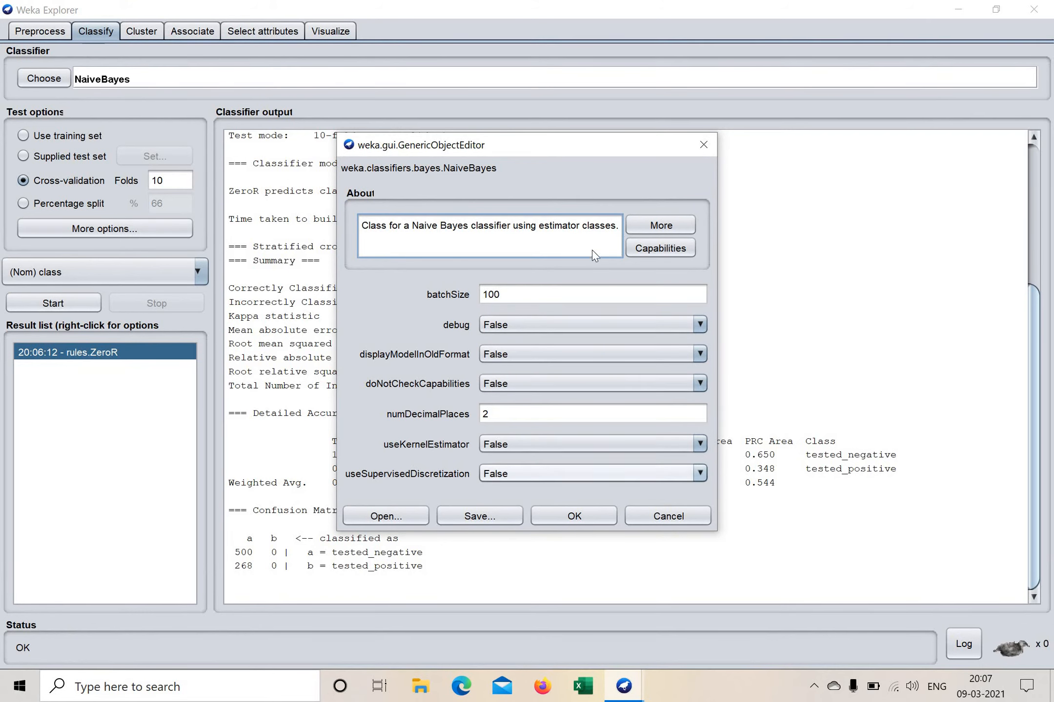
left_click(662, 225)
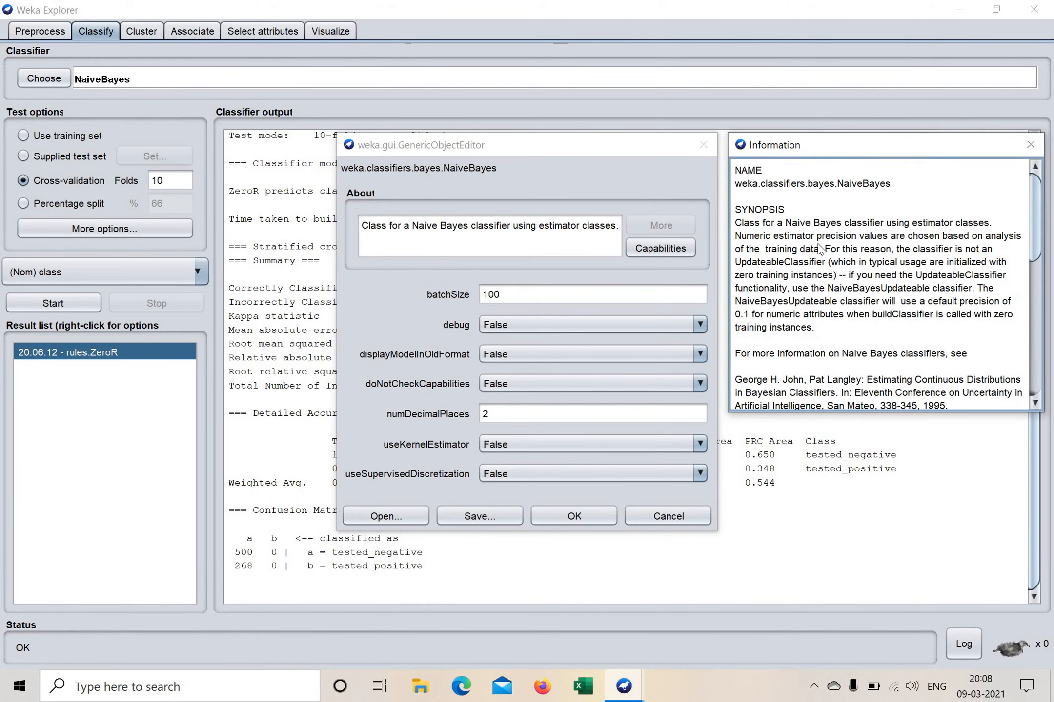
scroll(821, 302, "down", 6)
scroll(821, 305, "down", 5)
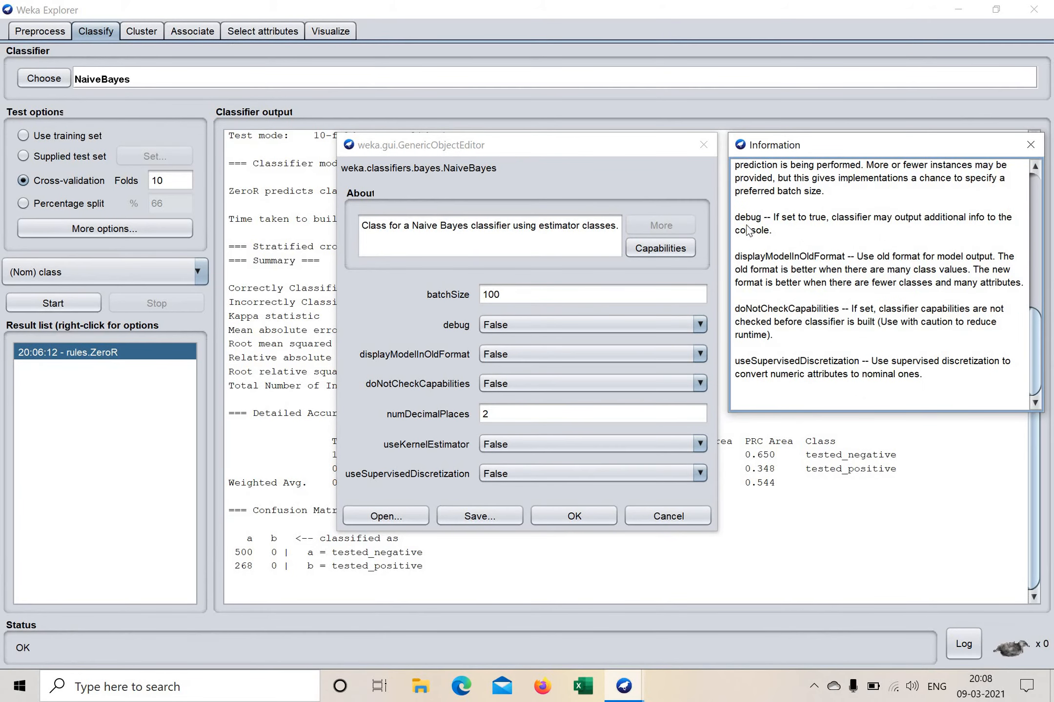
left_click_drag(747, 218, 740, 218)
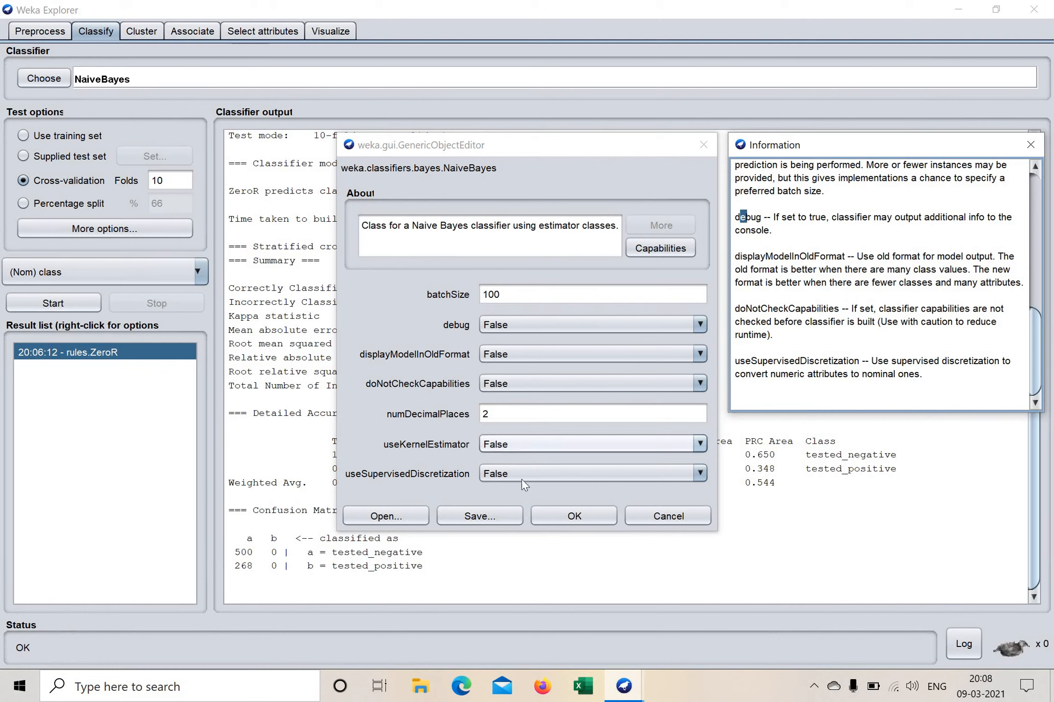
left_click(1031, 145)
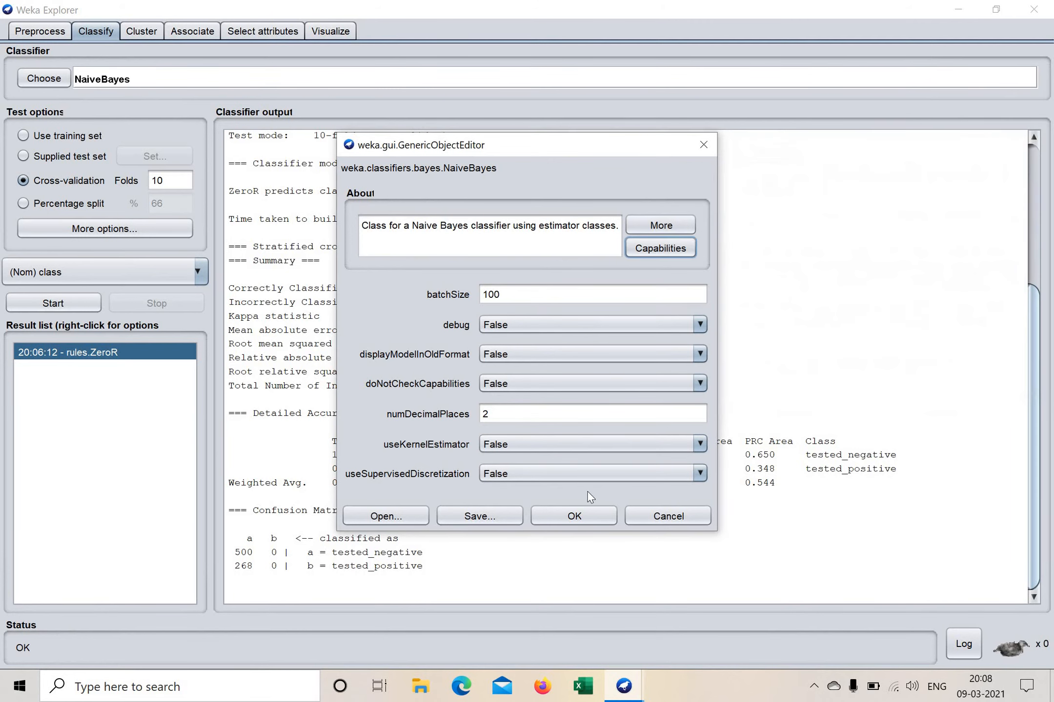
left_click(575, 519)
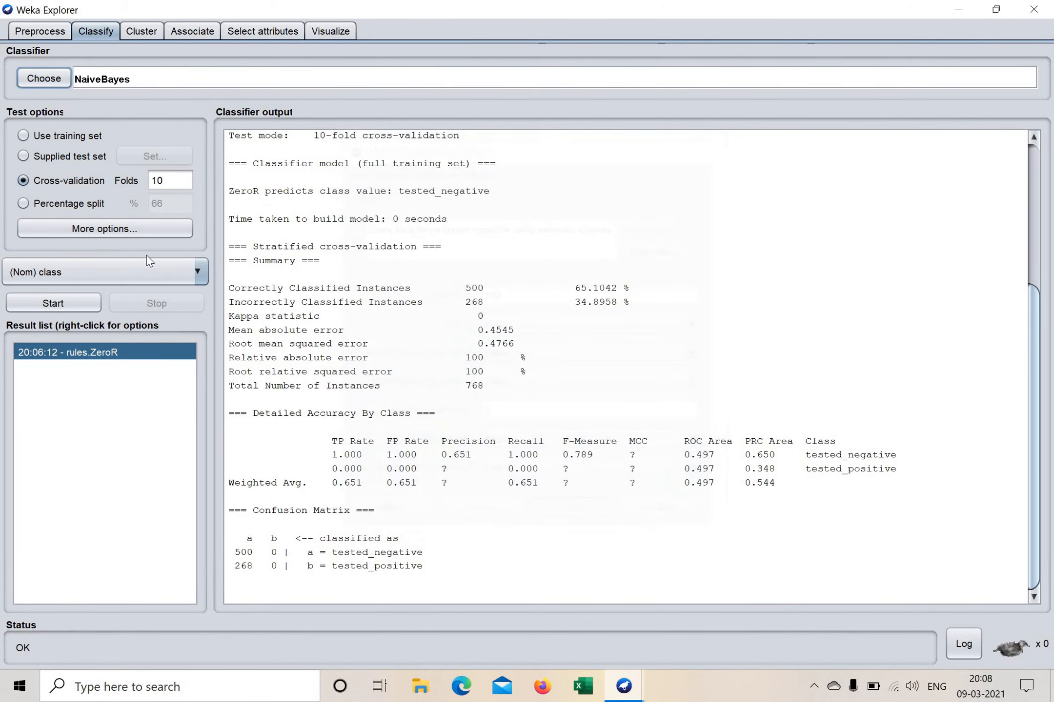
Step: Recheck the NaiveBayes parameters and run the classifier with 10-fold cross-validation on the nominal class attribute
left_click(263, 83)
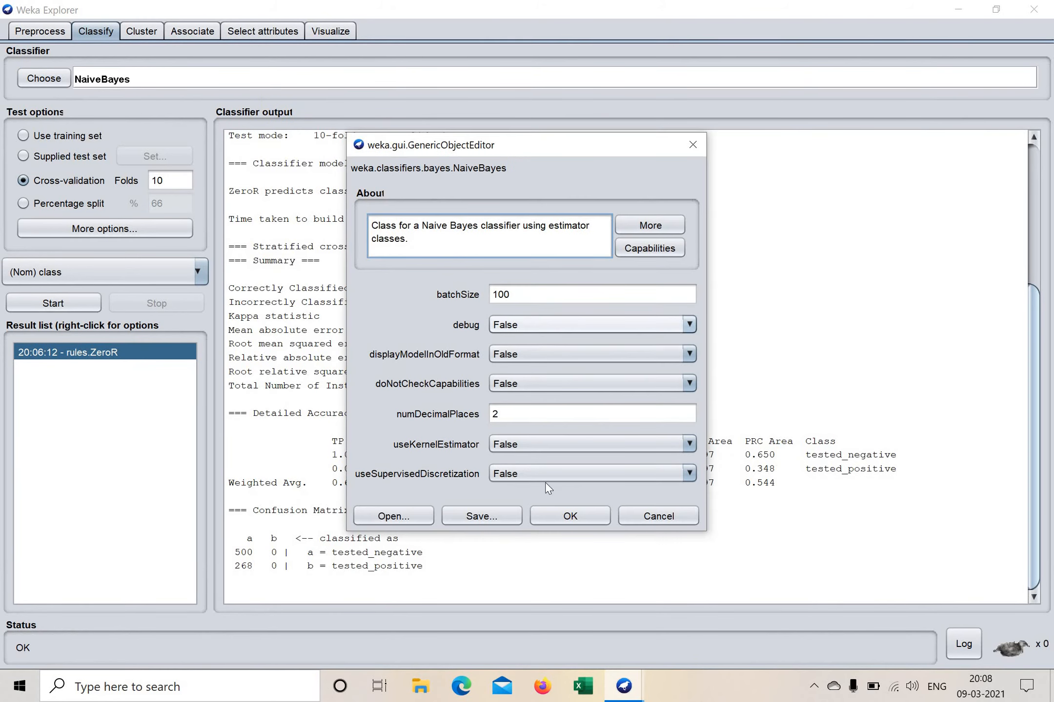
left_click(562, 517)
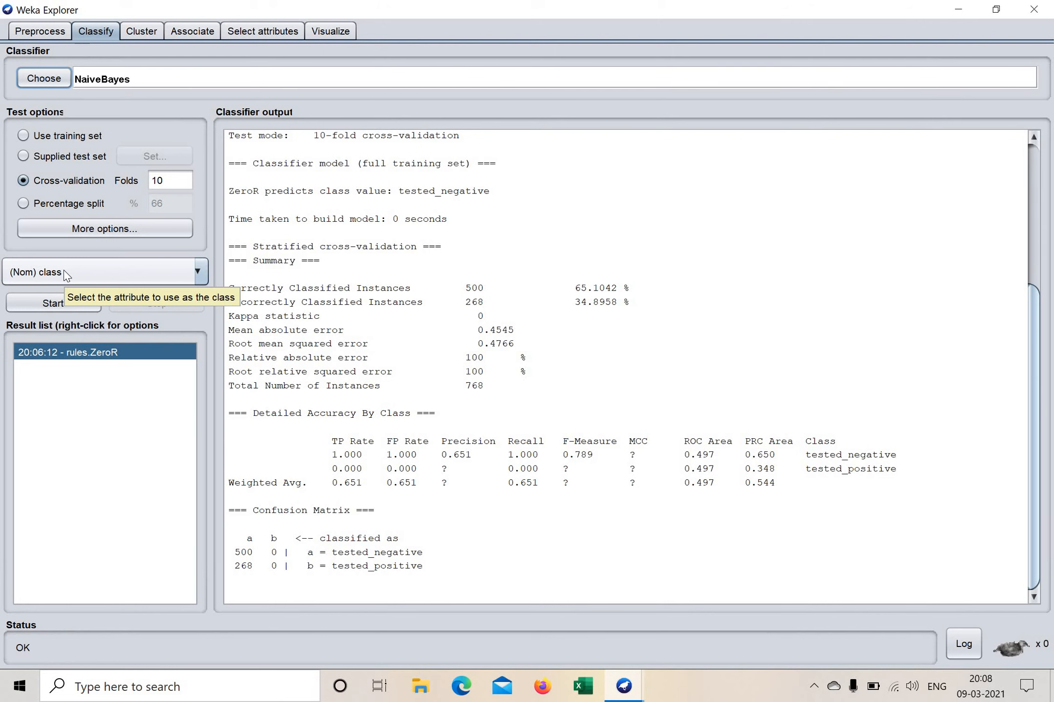
left_click(54, 303)
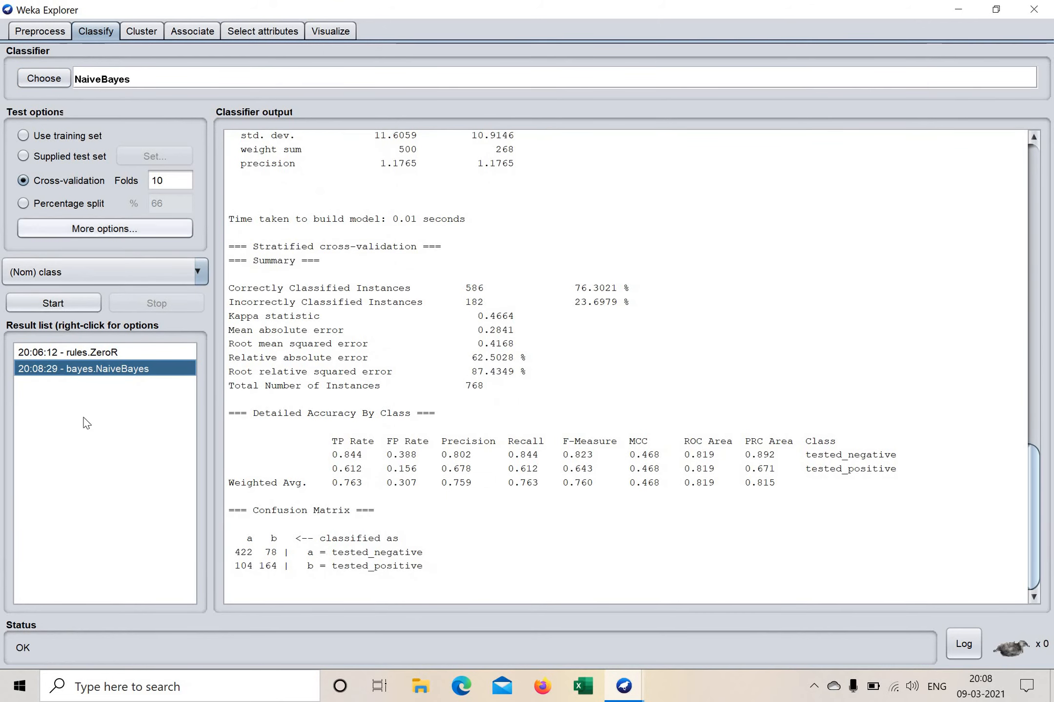
Step: Reopen the ZeroR result and examine the percentage and count of correctly classified instances in its summary
left_click(68, 352)
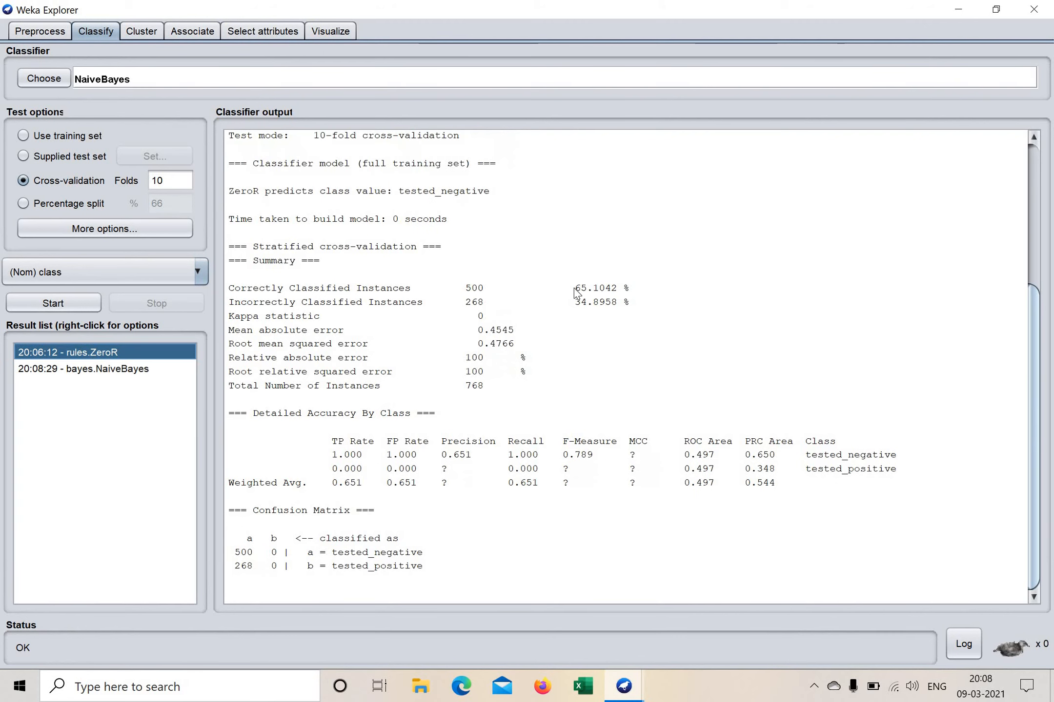
left_click_drag(574, 287, 617, 293)
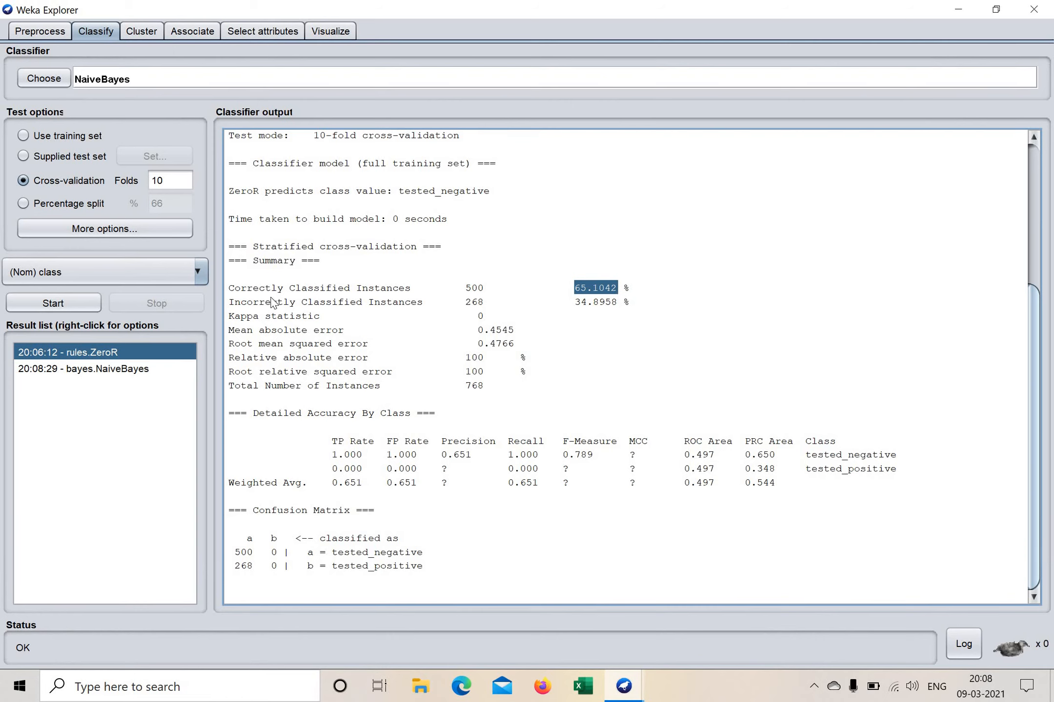
left_click_drag(574, 289, 611, 290)
left_click_drag(460, 279, 484, 290)
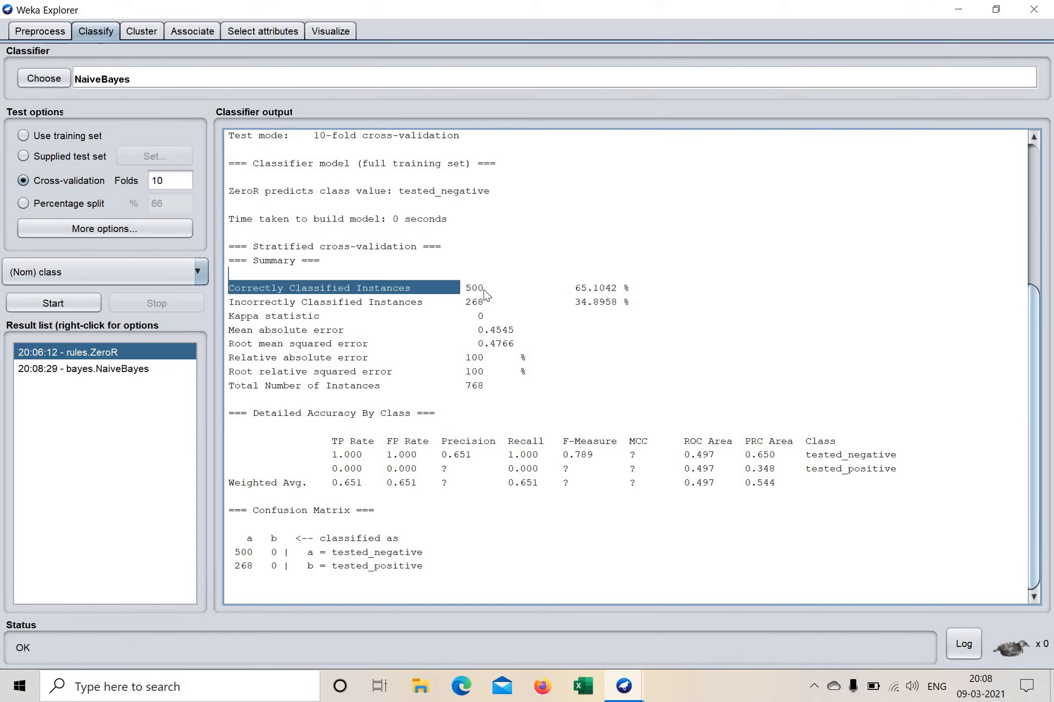
left_click(476, 298)
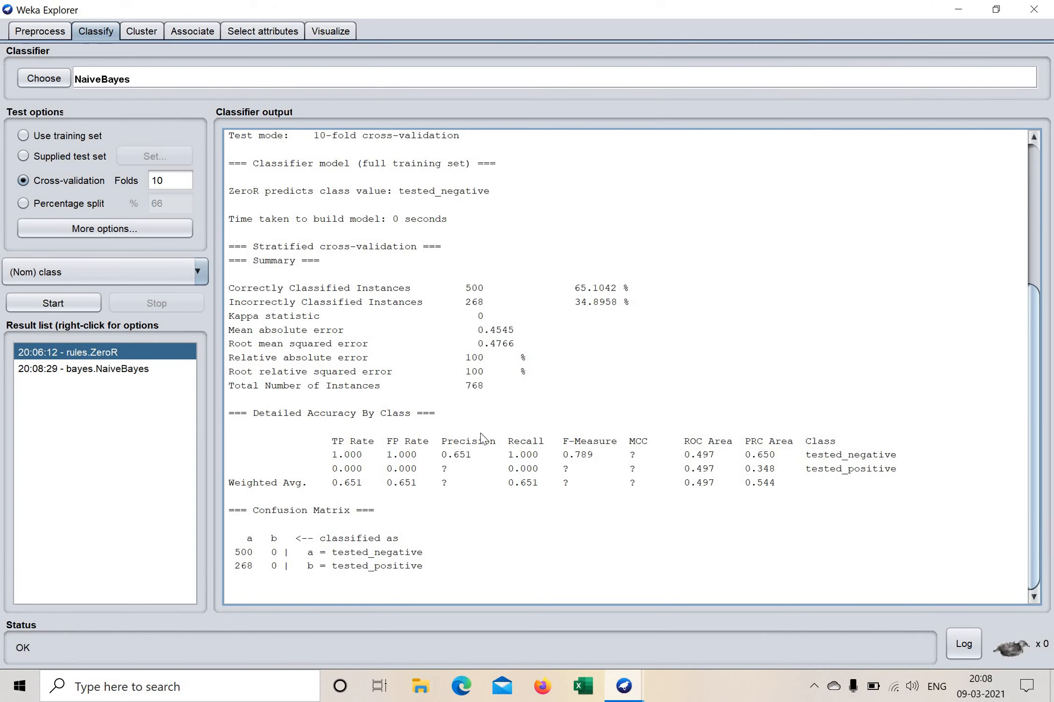
left_click_drag(463, 288, 477, 302)
Step: Check the class attribute's tested_negative and tested_positive counts in the preprocessing view of the dataset
left_click(52, 34)
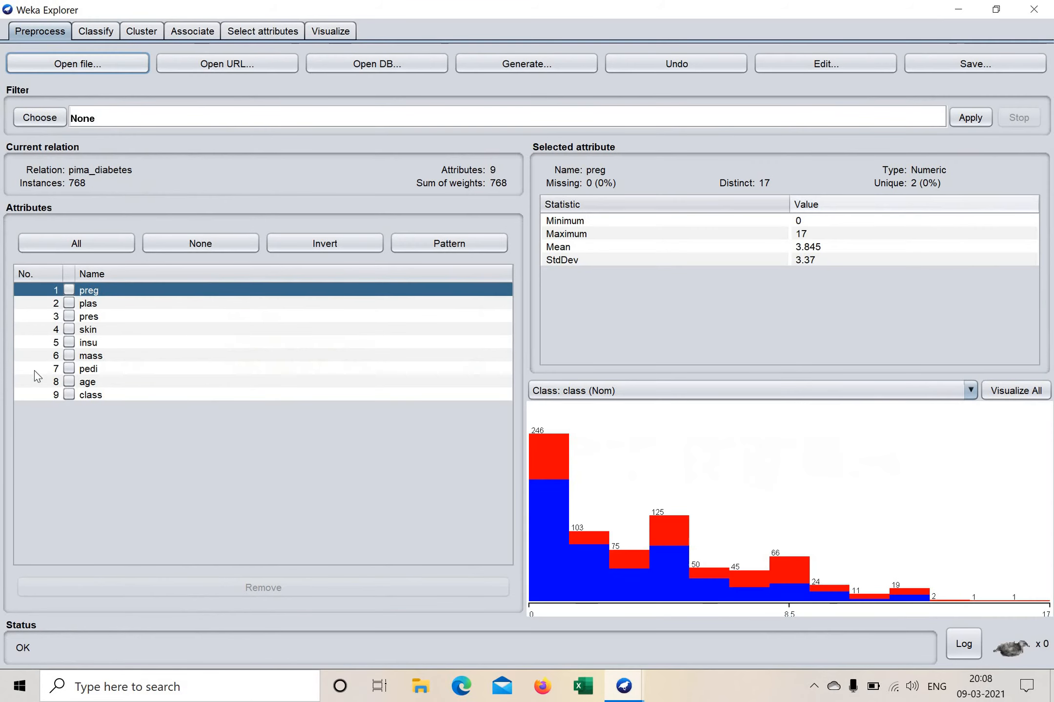
left_click(76, 396)
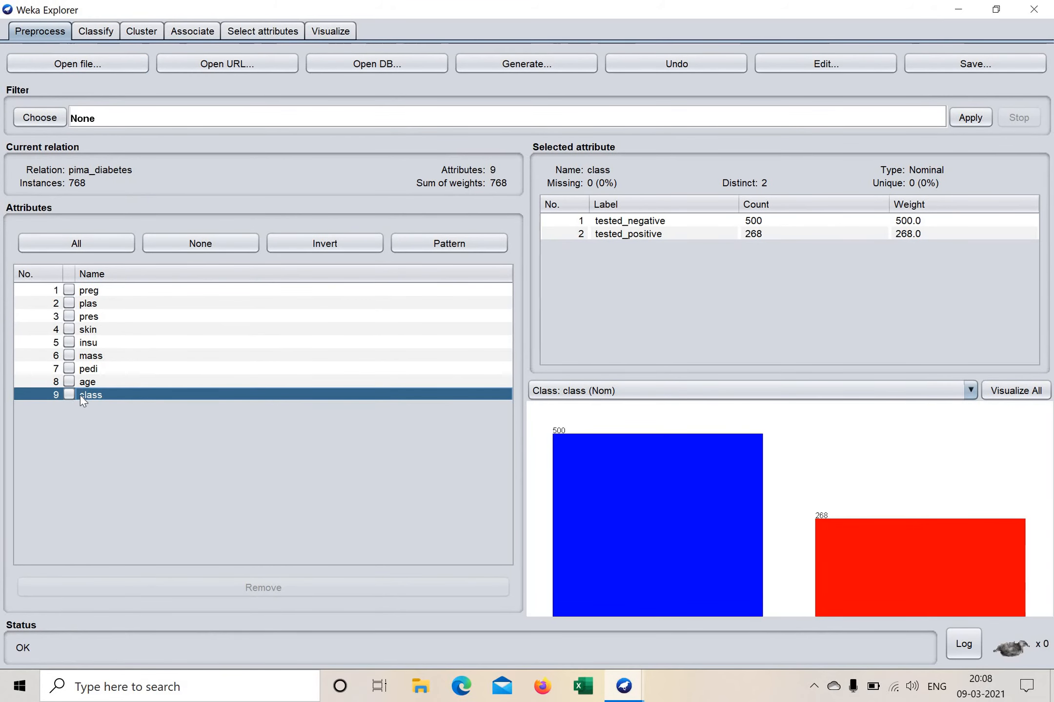
left_click(759, 224)
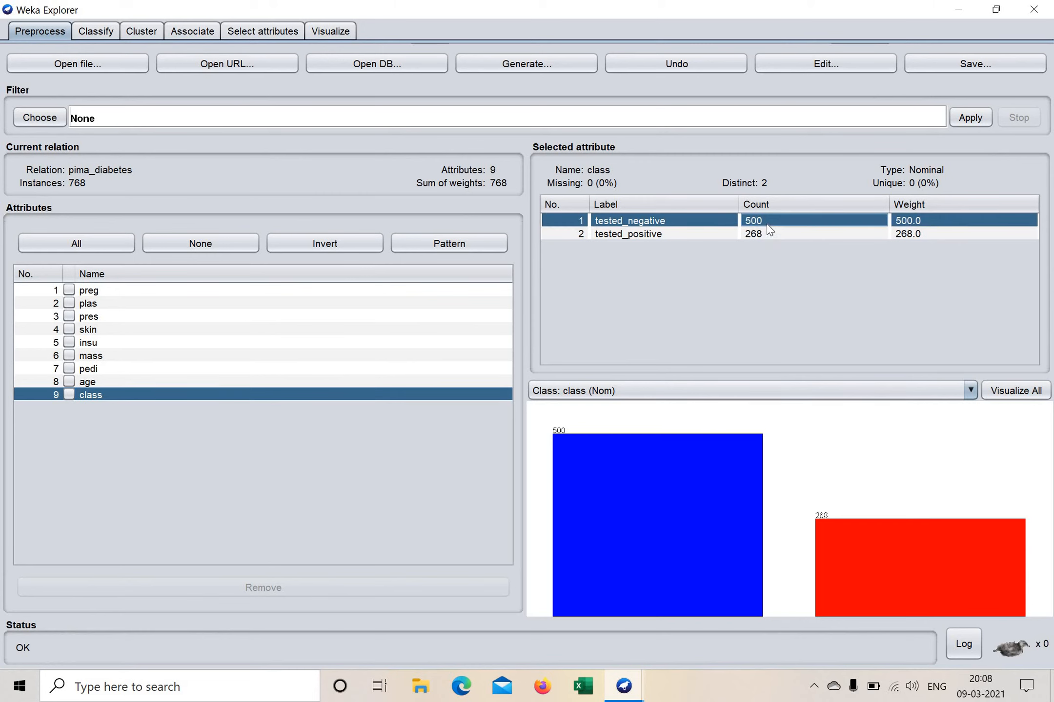
left_click(757, 236)
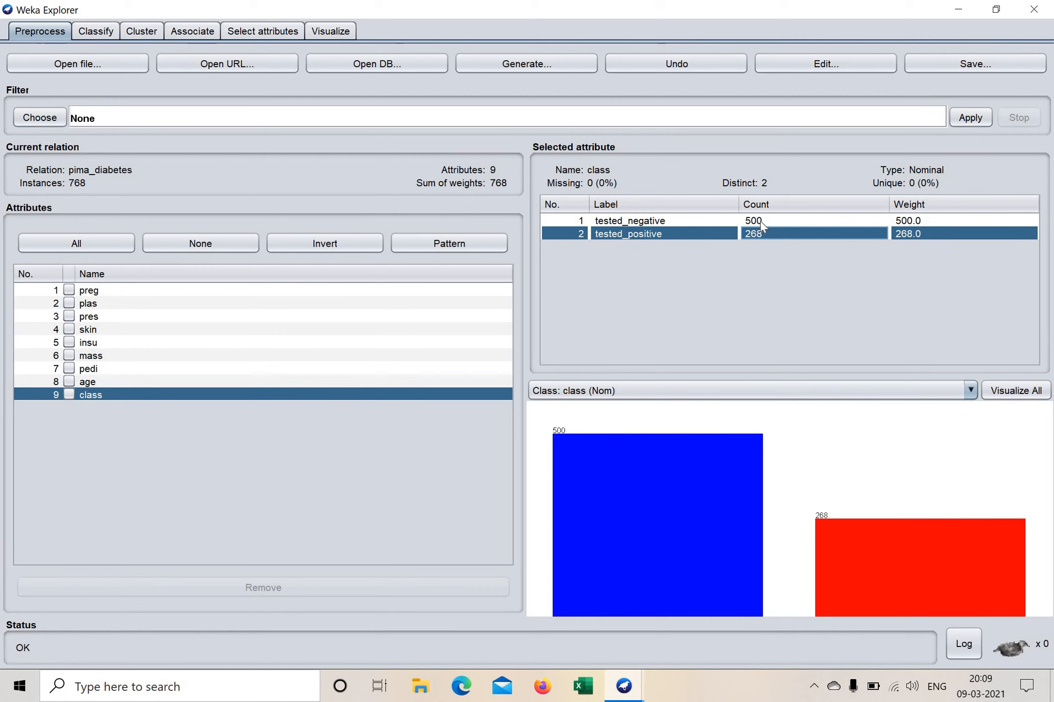
Step: Return to the ZeroR output and highlight the first count and the tested_negative label in the confusion matrix
left_click(95, 31)
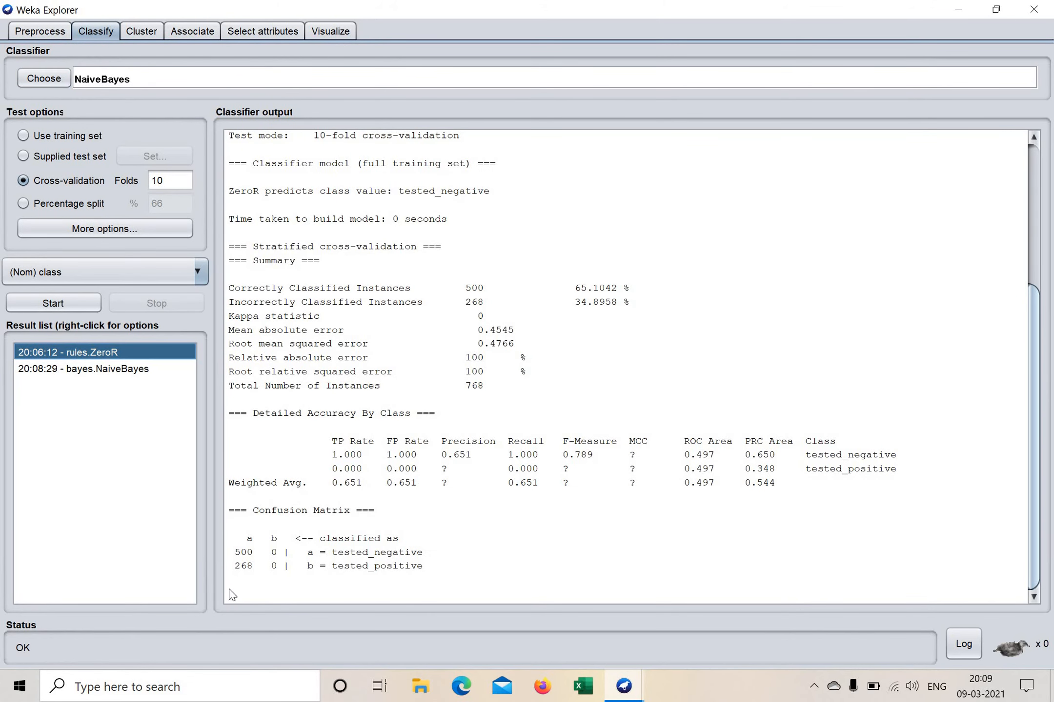
double_click(244, 553)
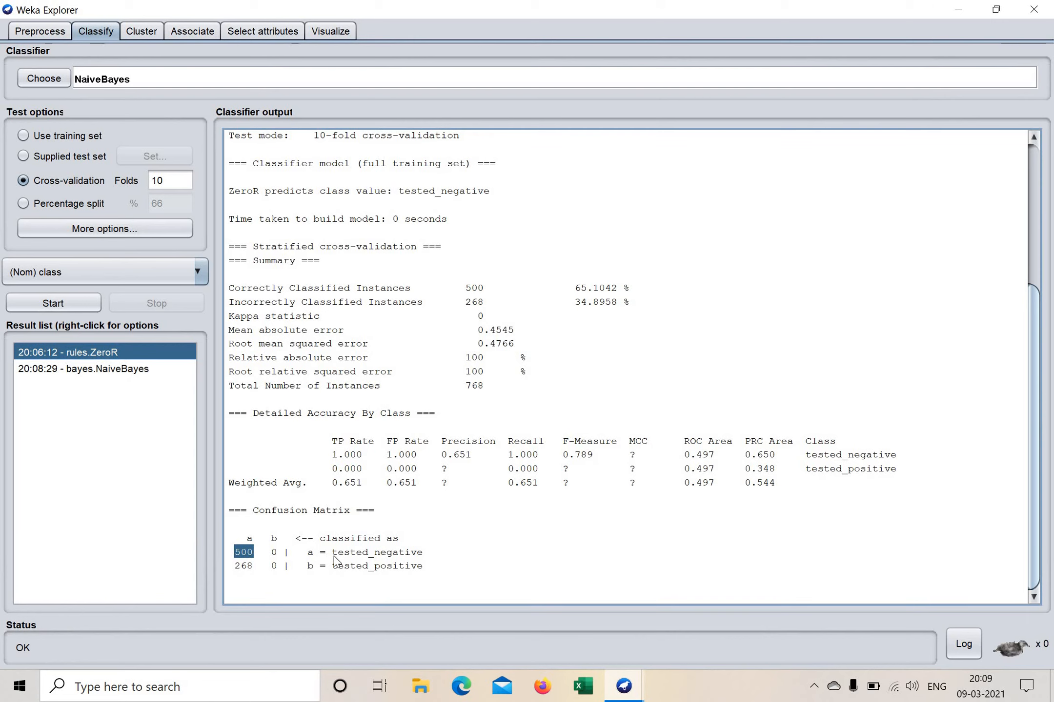
left_click_drag(332, 552, 425, 553)
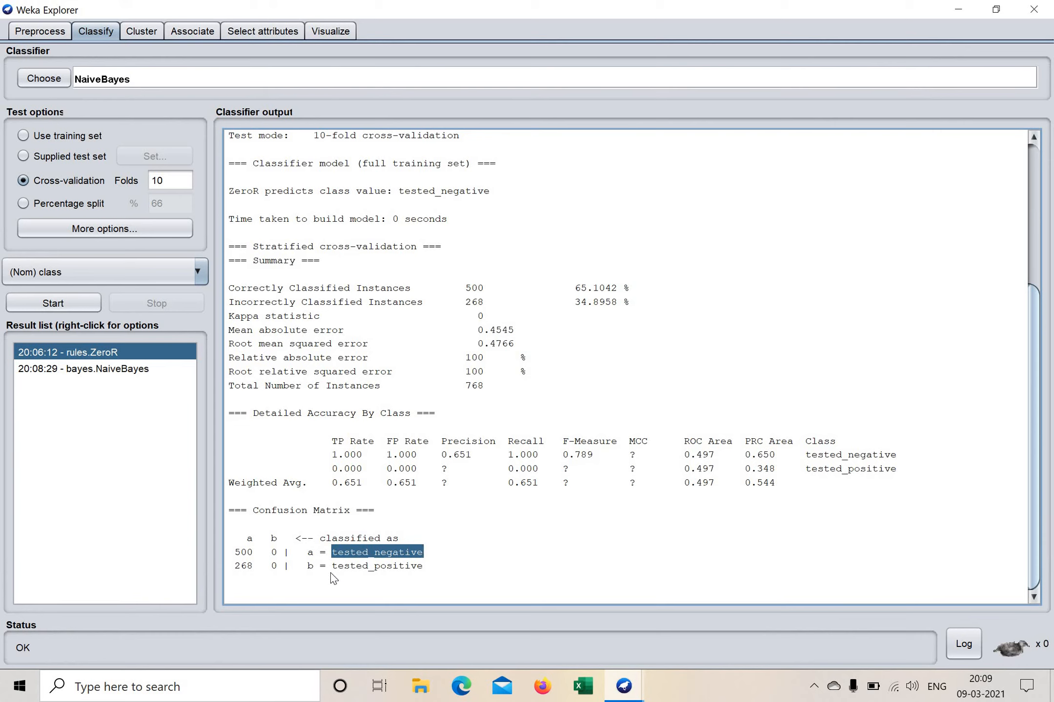
Step: Highlight the tested_positive row's counts in the ZeroR confusion matrix to examine how those instances were classified
left_click(408, 574)
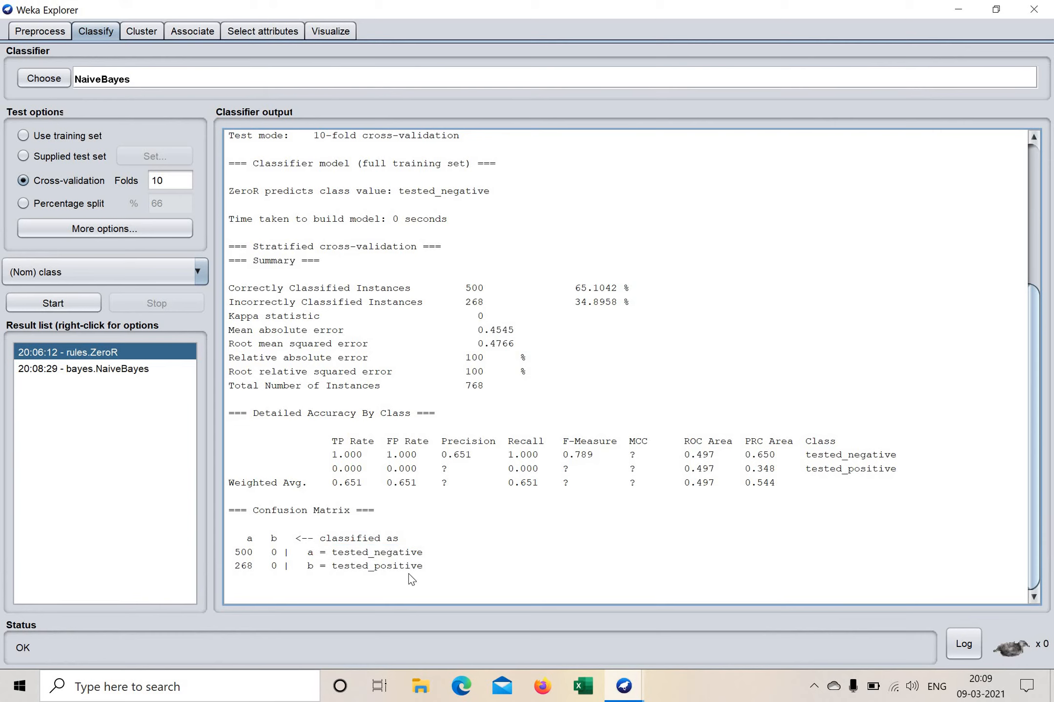
double_click(273, 568)
left_click(229, 572)
double_click(229, 567)
Step: Reopen the NaiveBayes result and highlight the counts of correctly and incorrectly classified instances in its summary
left_click(141, 370)
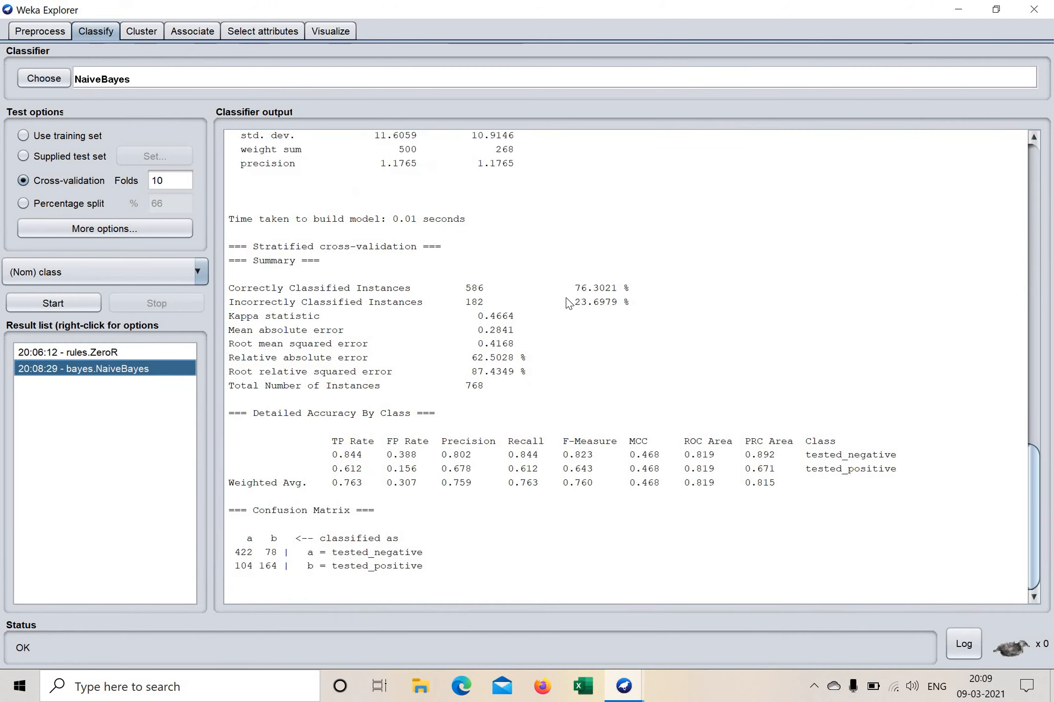
scroll(568, 301, "up", 10)
scroll(570, 302, "up", 12)
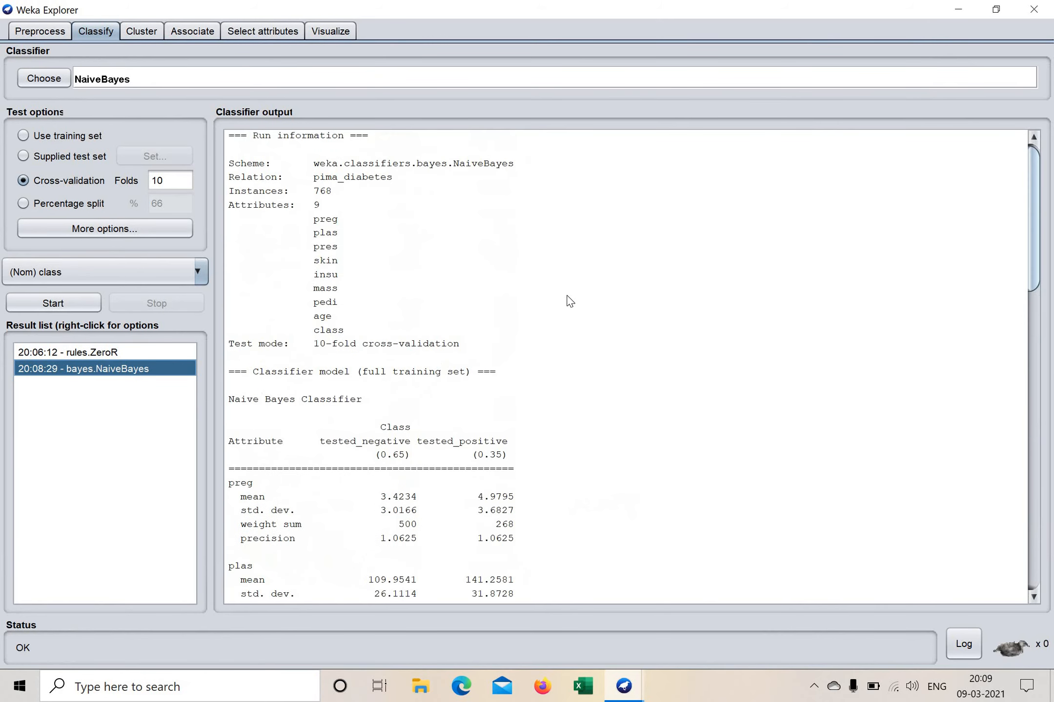
scroll(569, 301, "down", 12)
scroll(570, 302, "down", 10)
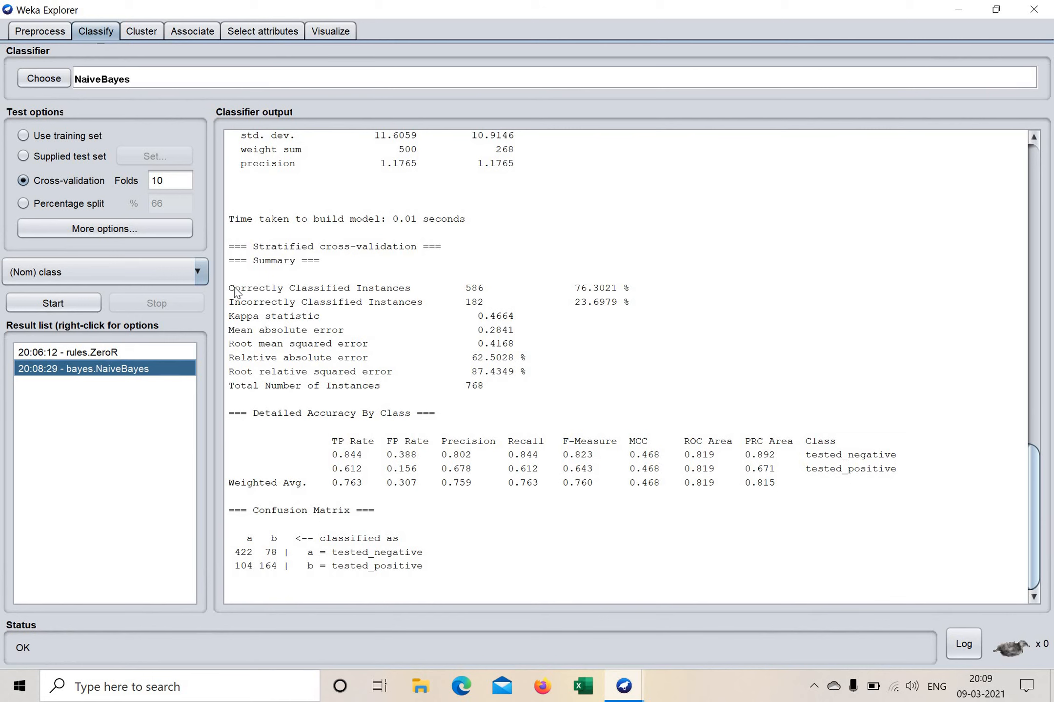
left_click_drag(234, 292, 486, 290)
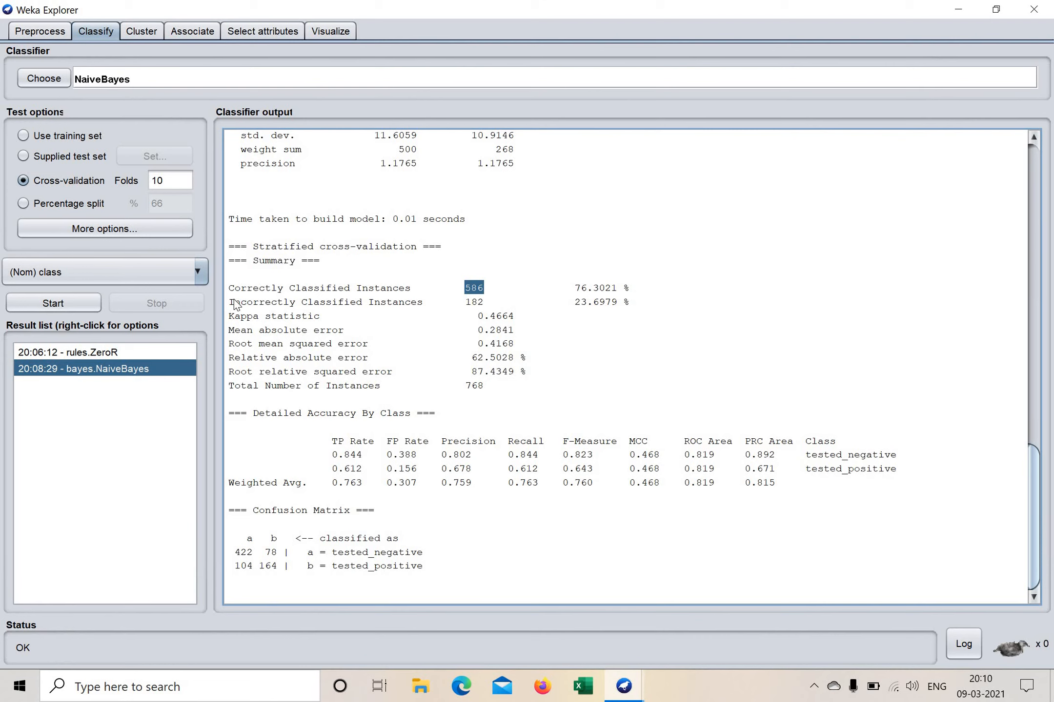
left_click_drag(235, 301, 517, 302)
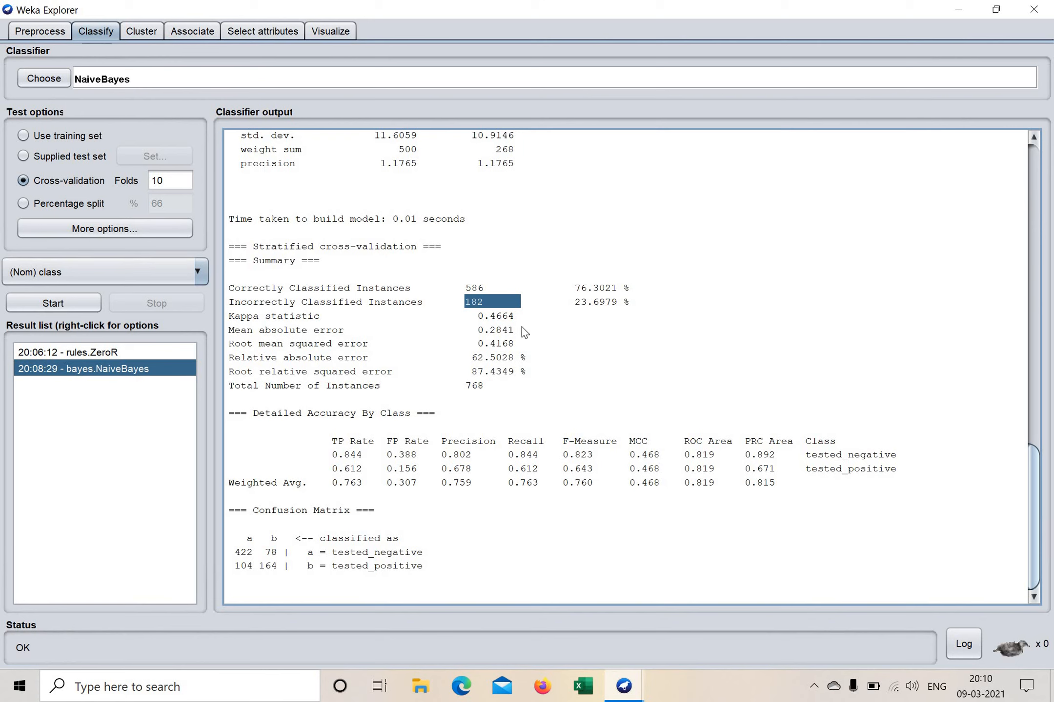
Step: Alternate between the ZeroR and NaiveBayes results to compare their accuracy percentages and confusion matrices
left_click(122, 349)
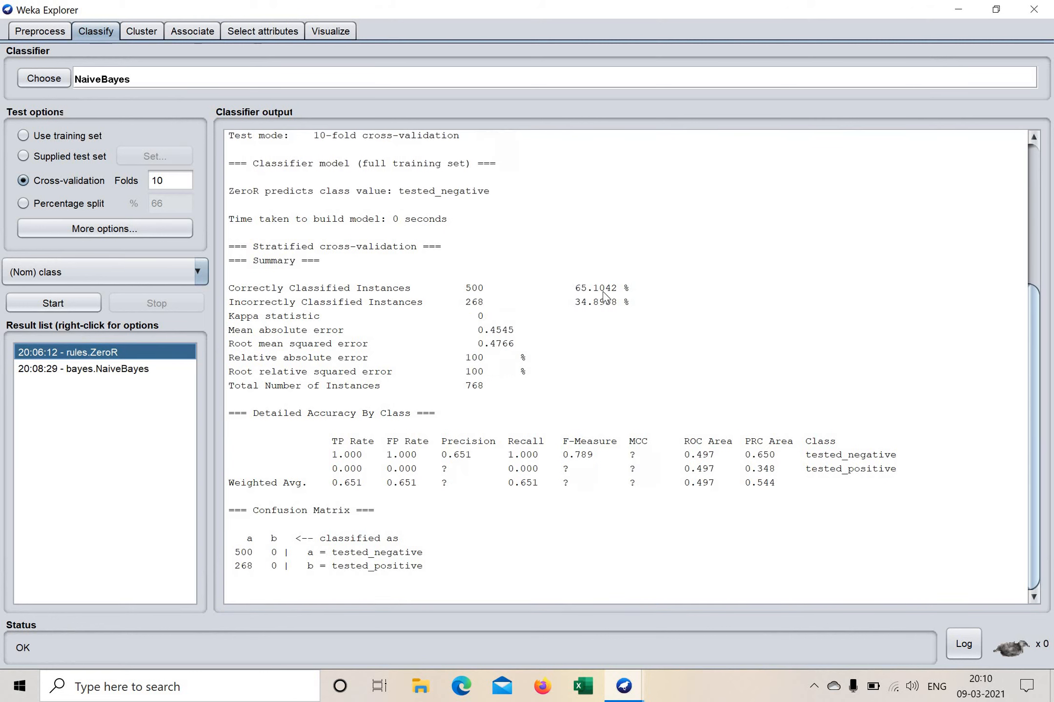
left_click(115, 373)
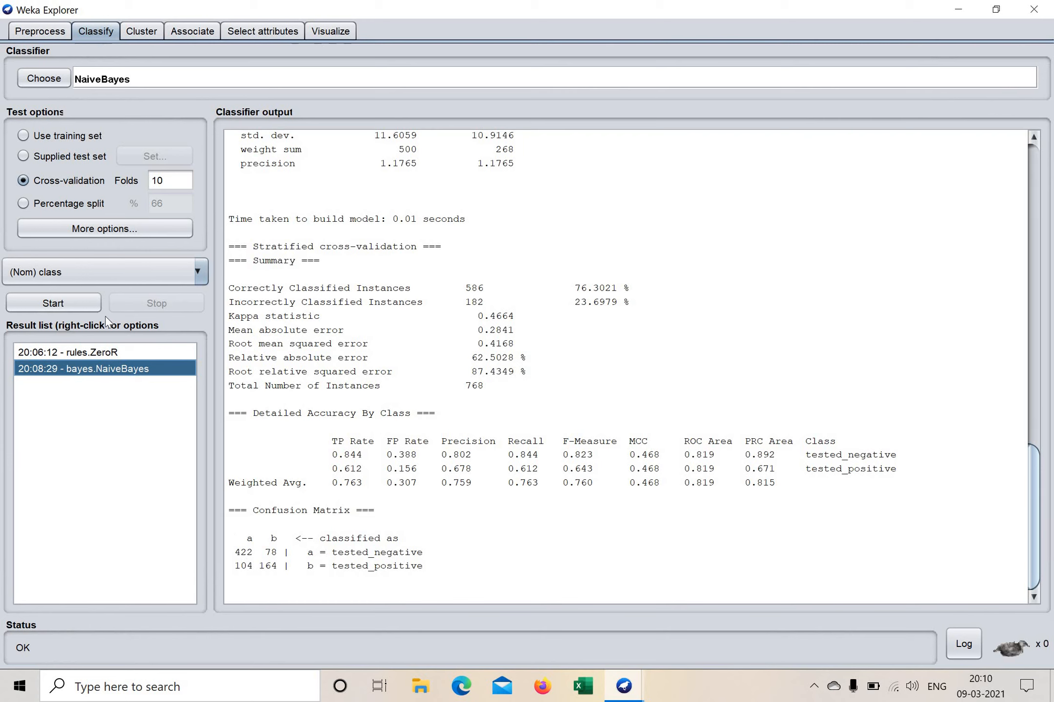
left_click(98, 353)
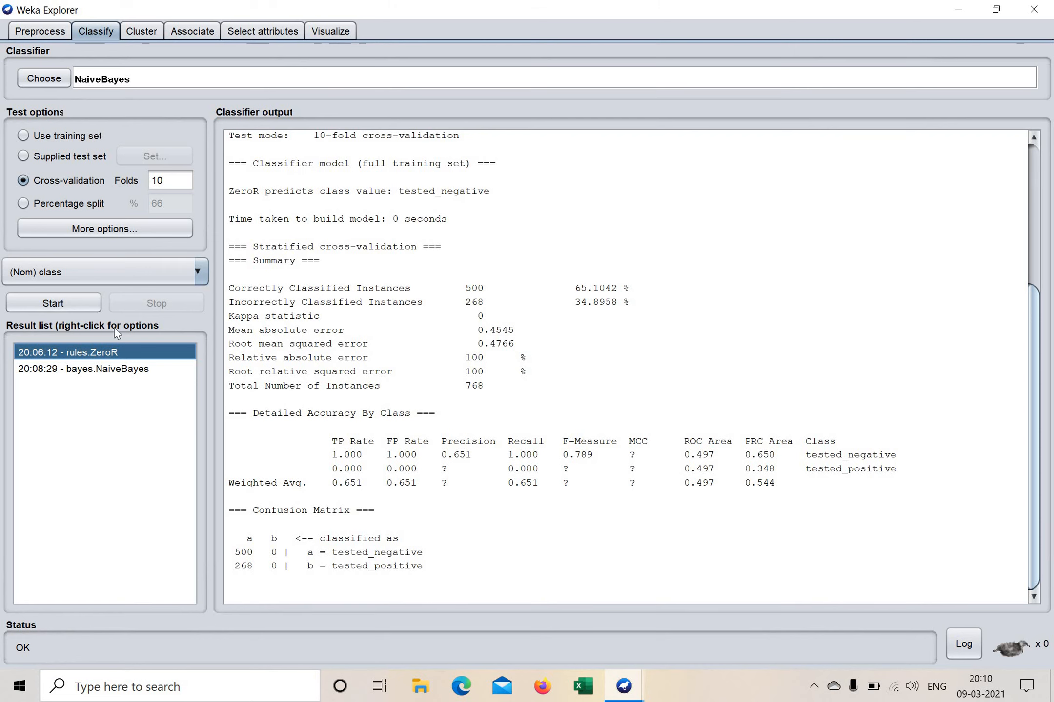
left_click(113, 373)
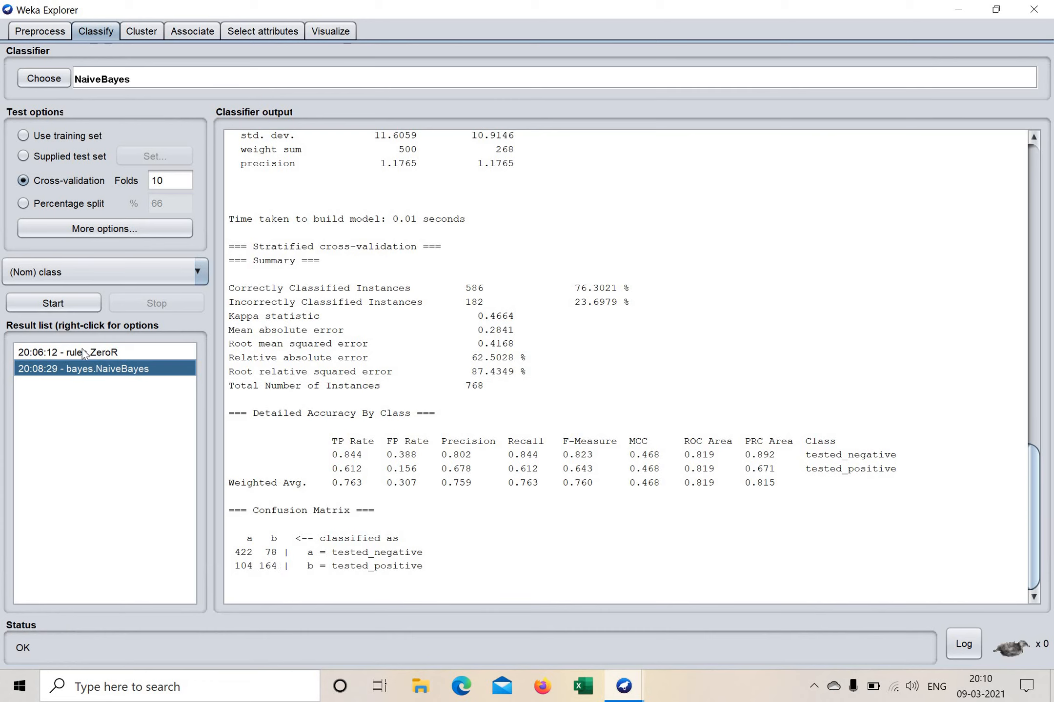
key("Up")
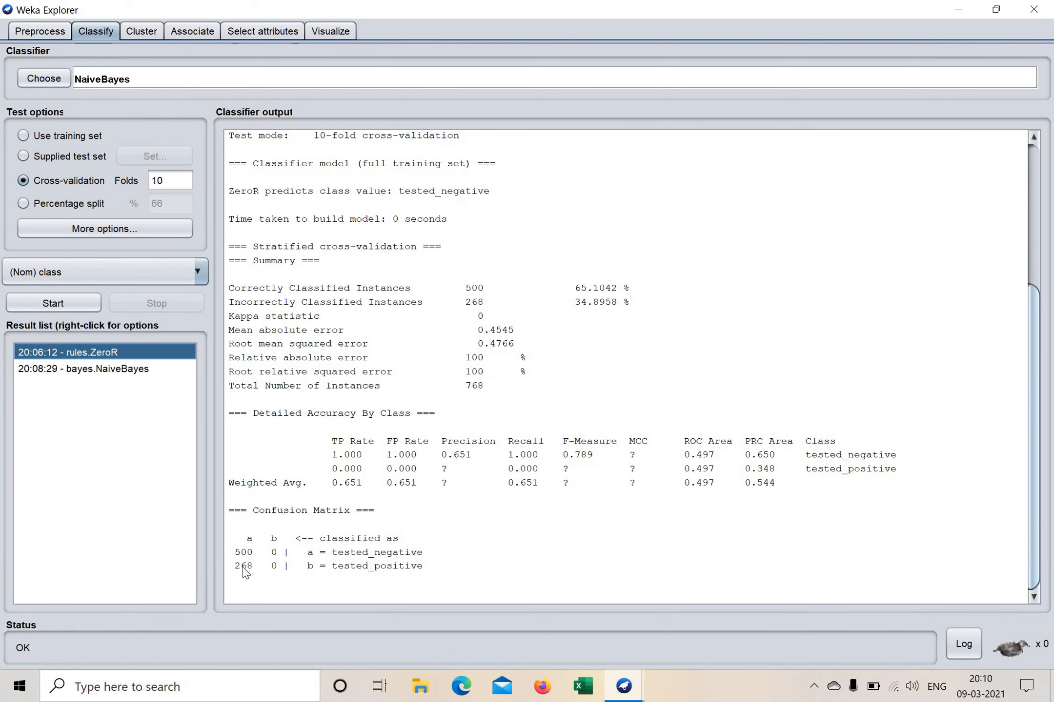
Step: Return to the NaiveBayes result and review its per-attribute statistics back to the run information
left_click(98, 372)
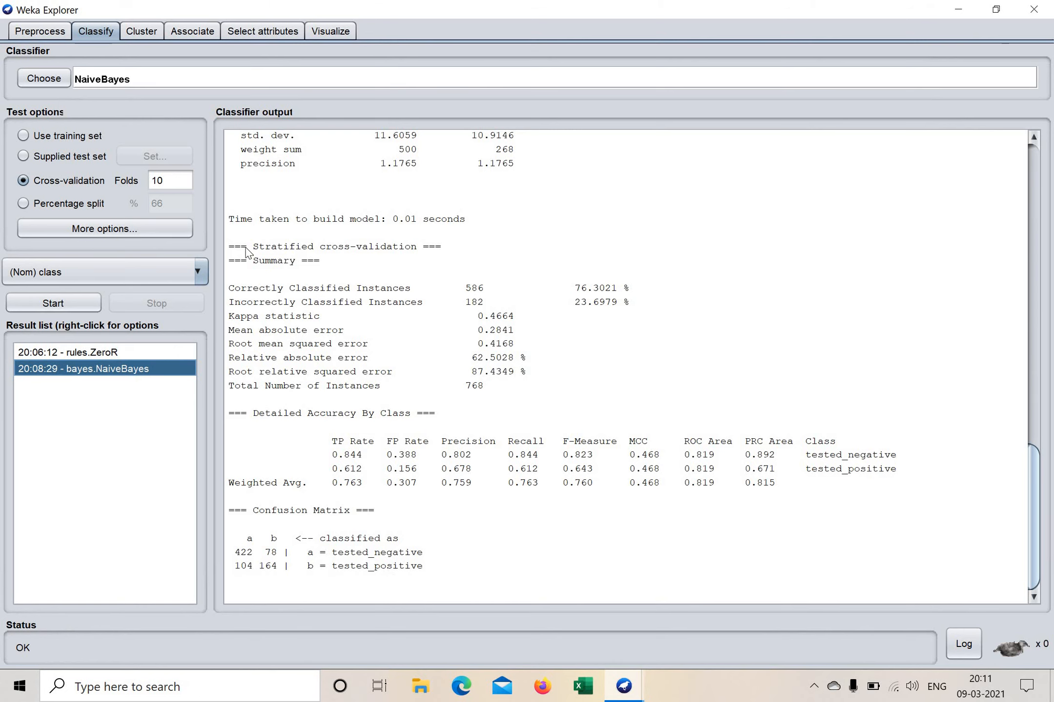
scroll(473, 268, "up", 15)
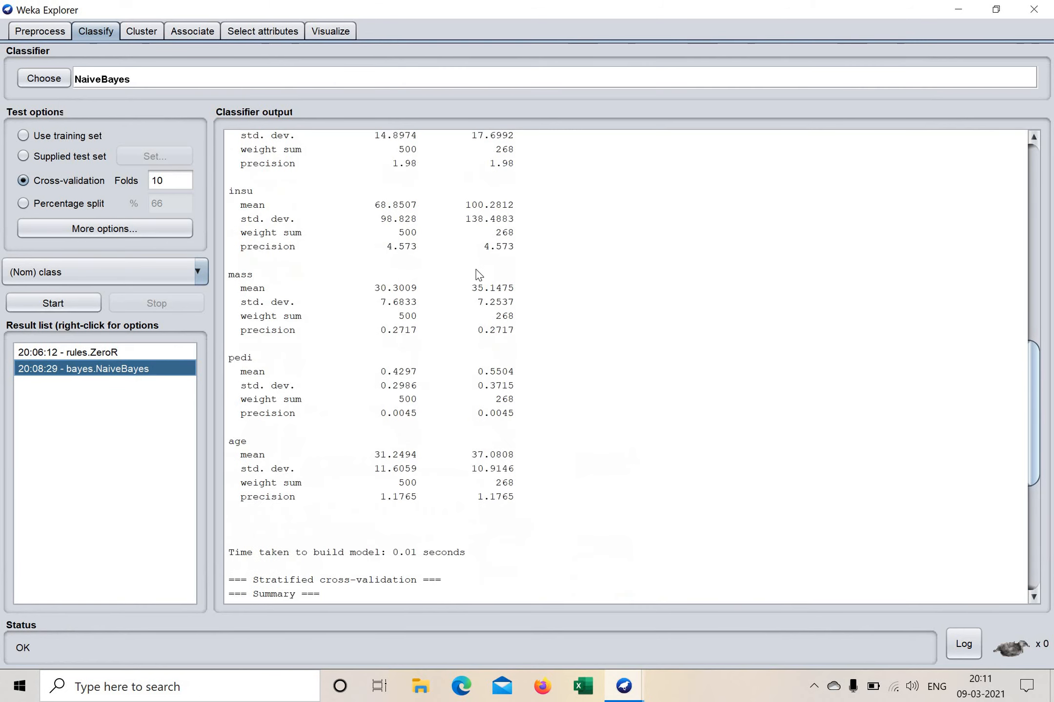
scroll(475, 269, "up", 8)
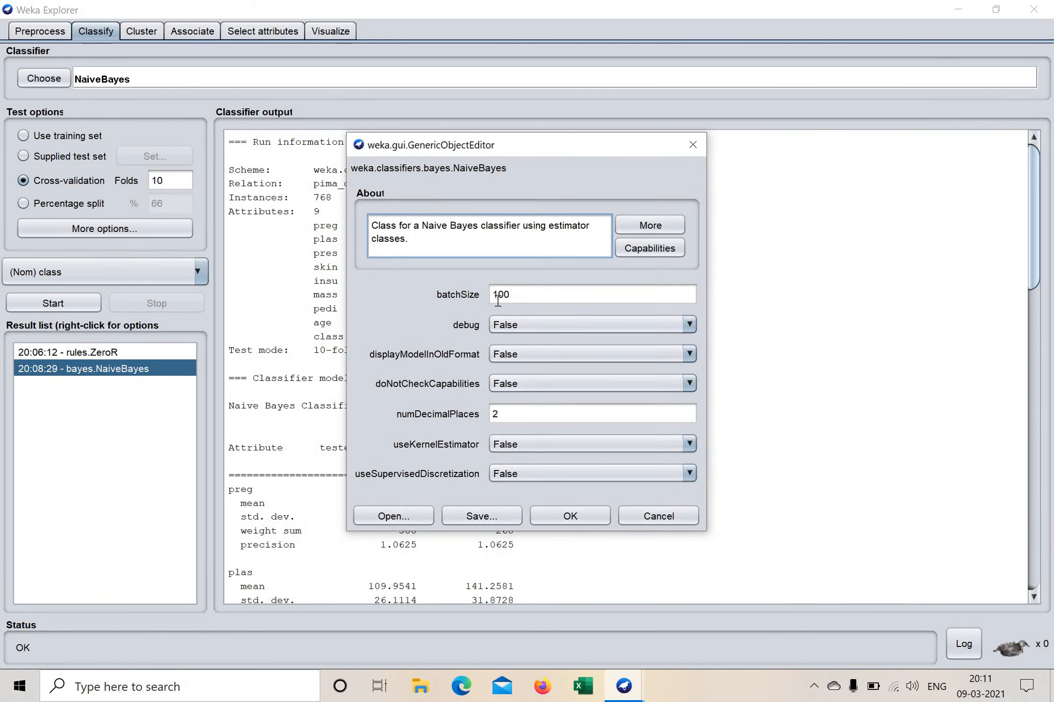
Step: Set the NaiveBayes batchSize to 200 and rerun the classifier with 10-fold cross-validation
left_click(498, 300)
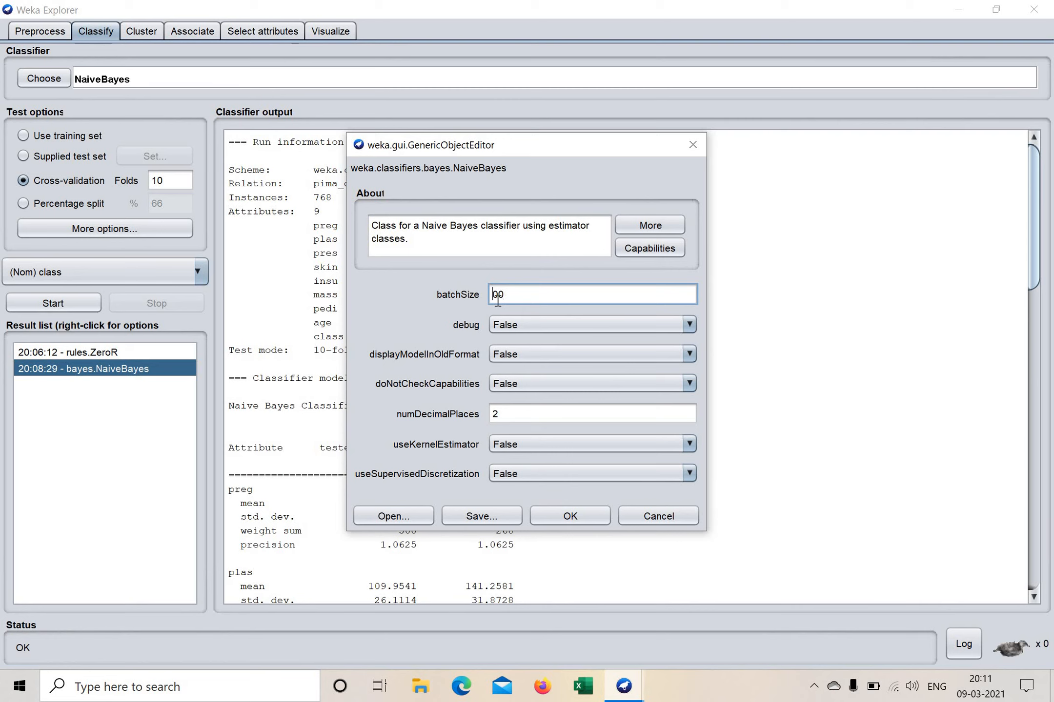
type("2")
left_click(569, 516)
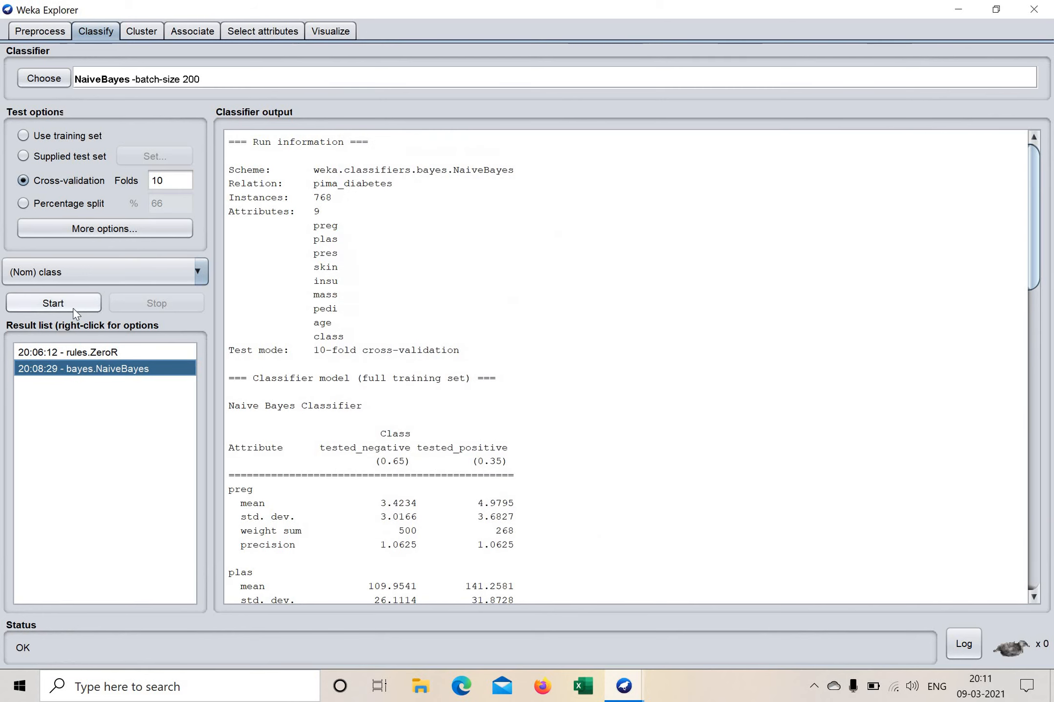
left_click(74, 306)
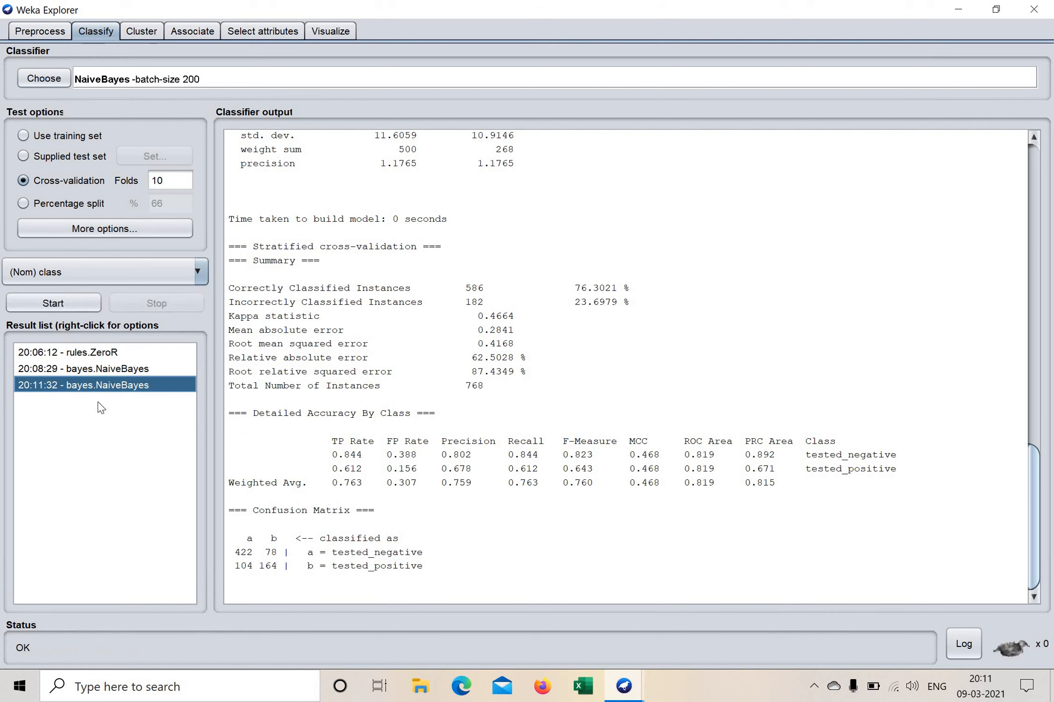
Step: Reopen the first NaiveBayes result for comparison, recheck the classifier's parameters, and review the output back to its run information
left_click(157, 374)
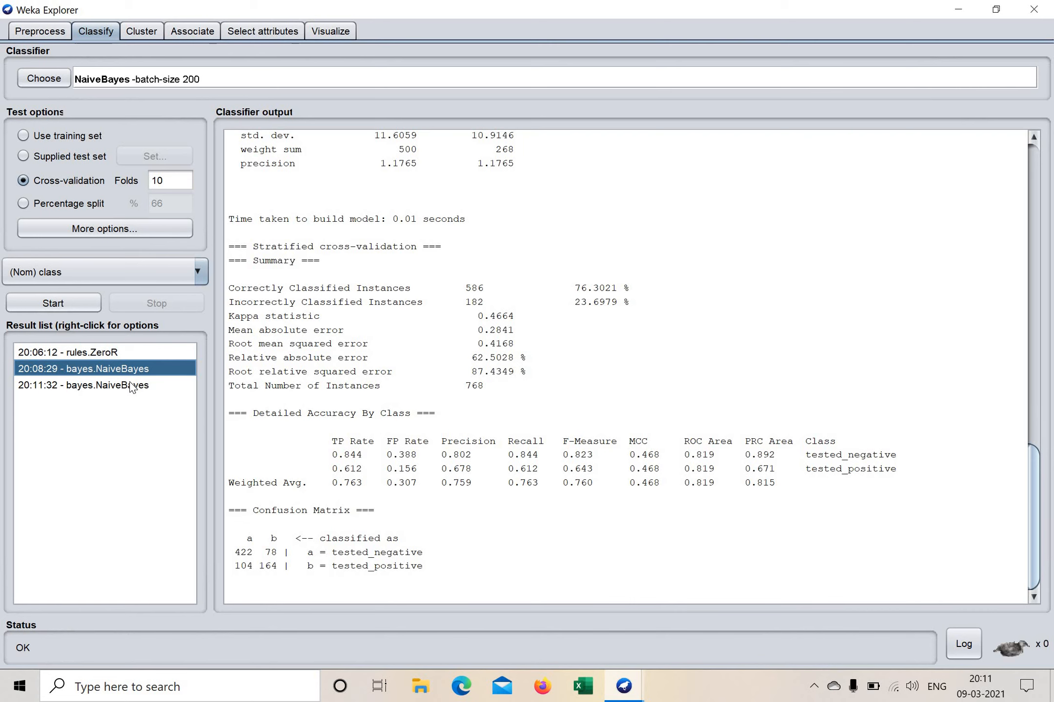
left_click(245, 77)
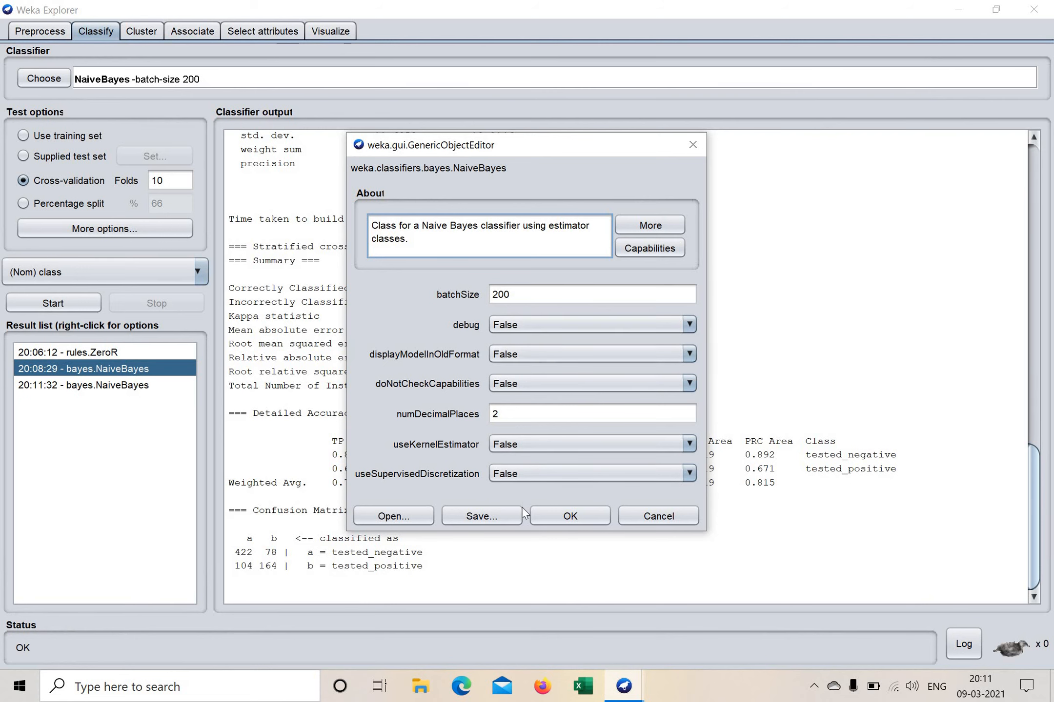
left_click(570, 515)
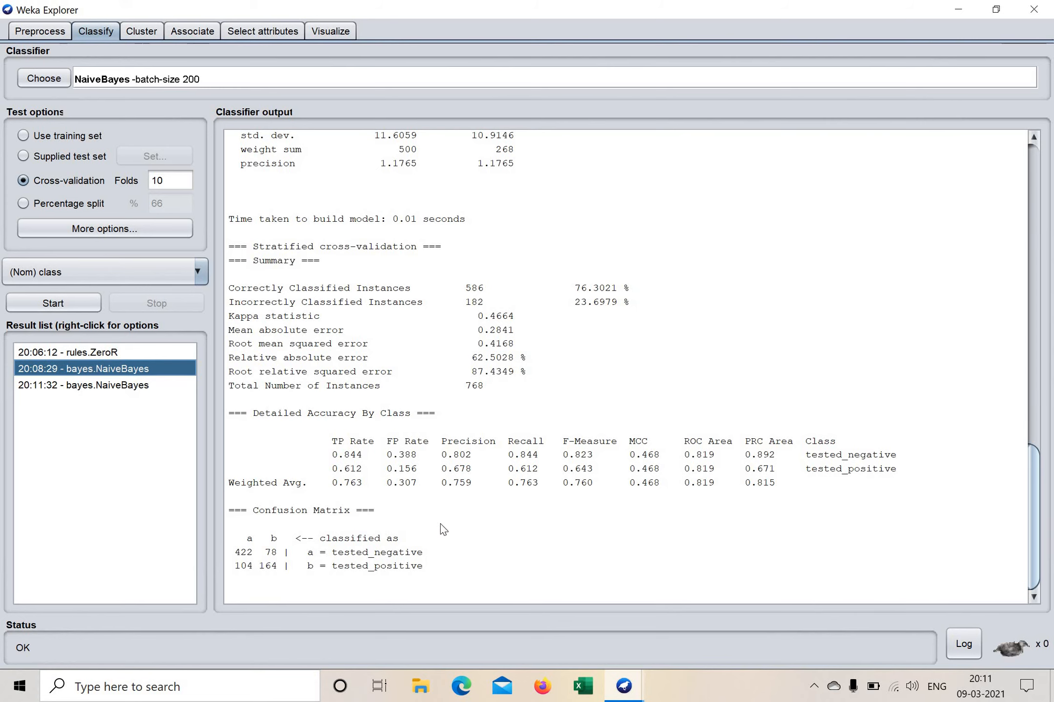
scroll(305, 288, "up", 3)
scroll(305, 289, "up", 9)
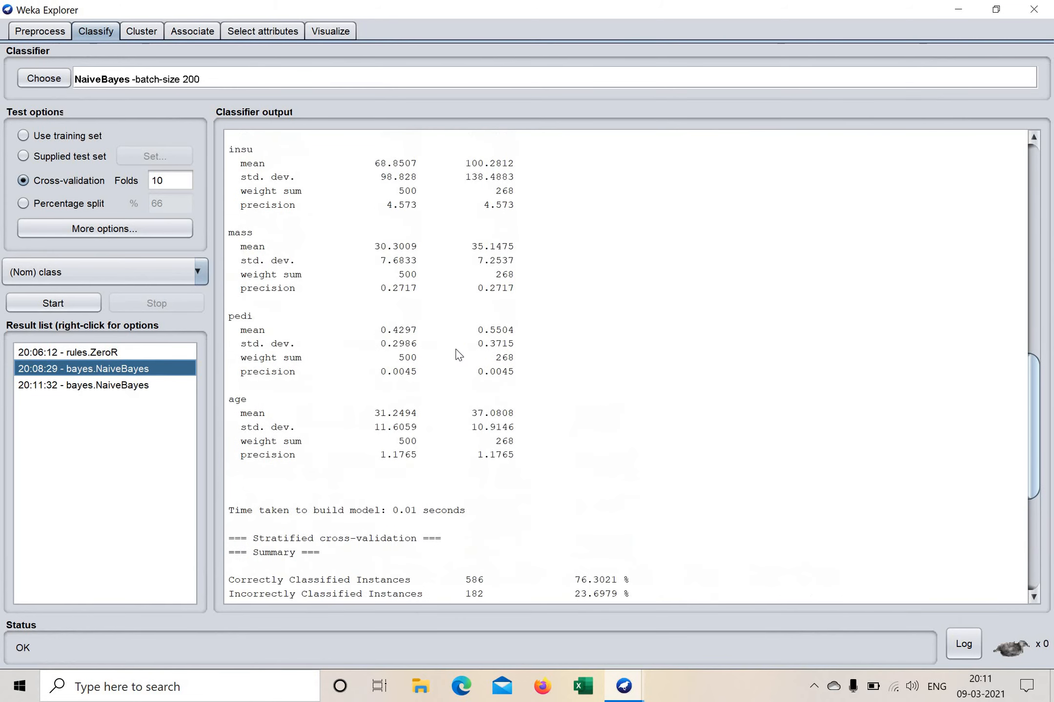
scroll(569, 365, "up", 11)
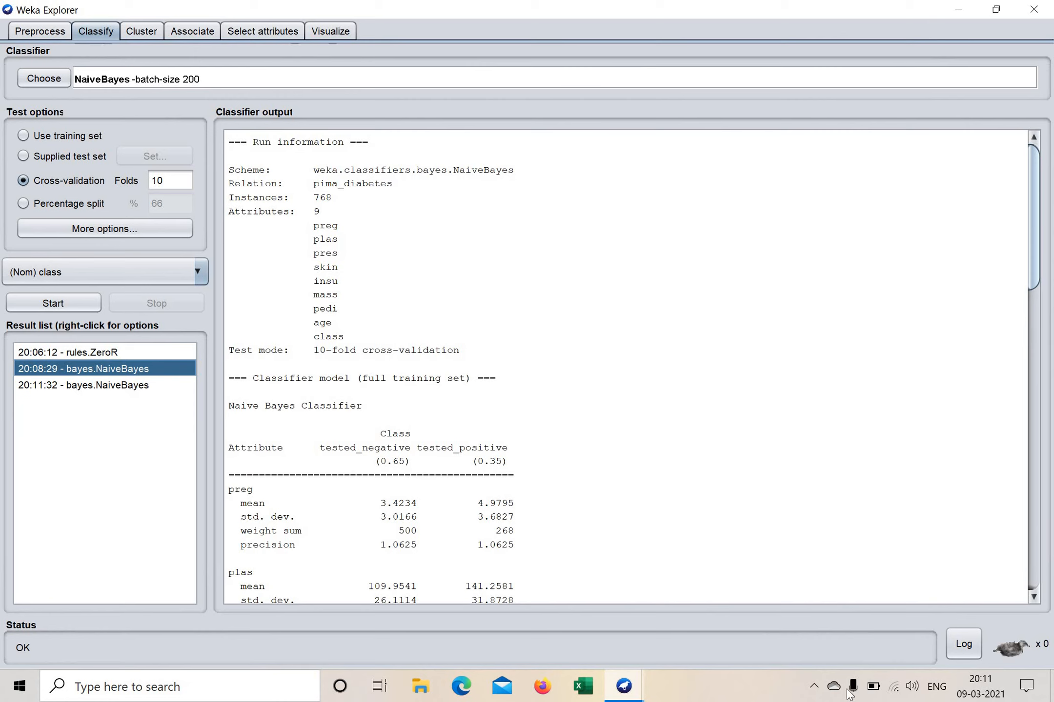
left_click(815, 689)
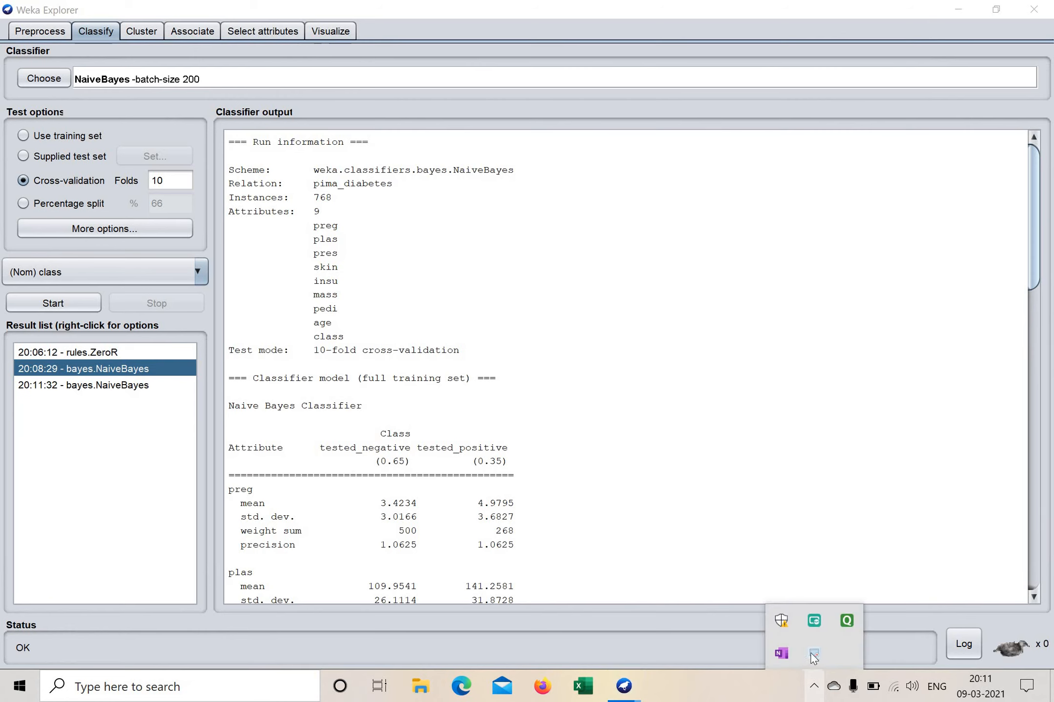